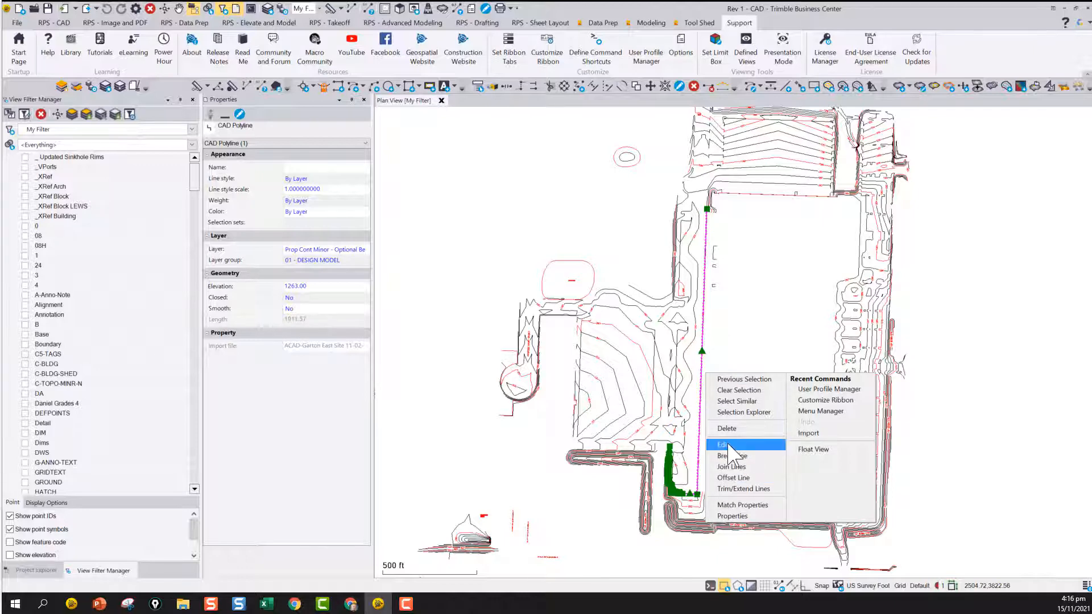
Select the Prop Cont Minor - Optional Berm polyline and review the context commands for copying, moving, scaling and rotating objects
left_click(740, 330)
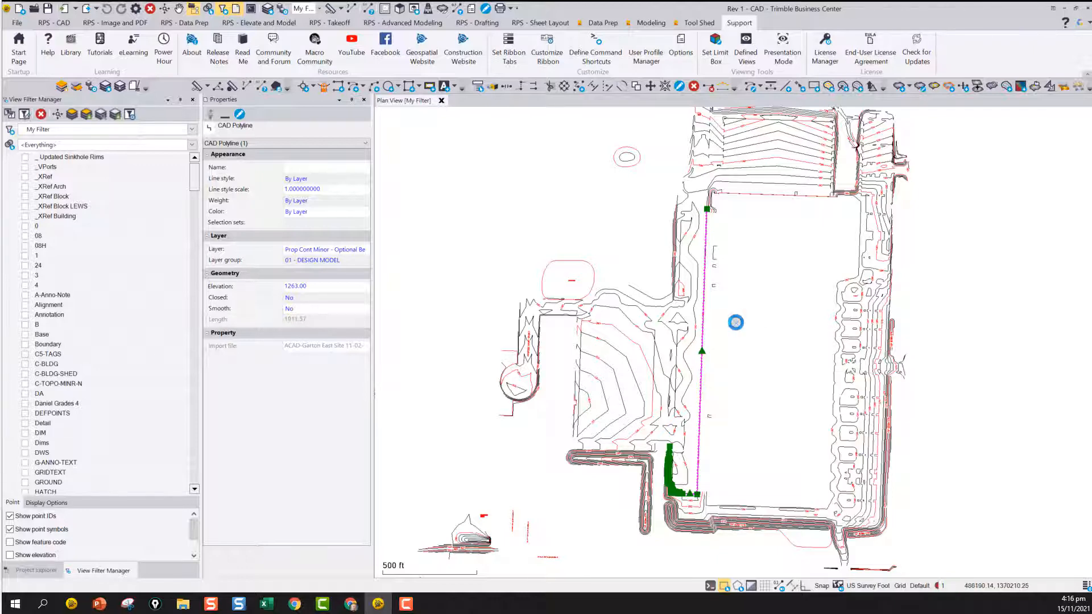
scroll(702, 336, "up", 3)
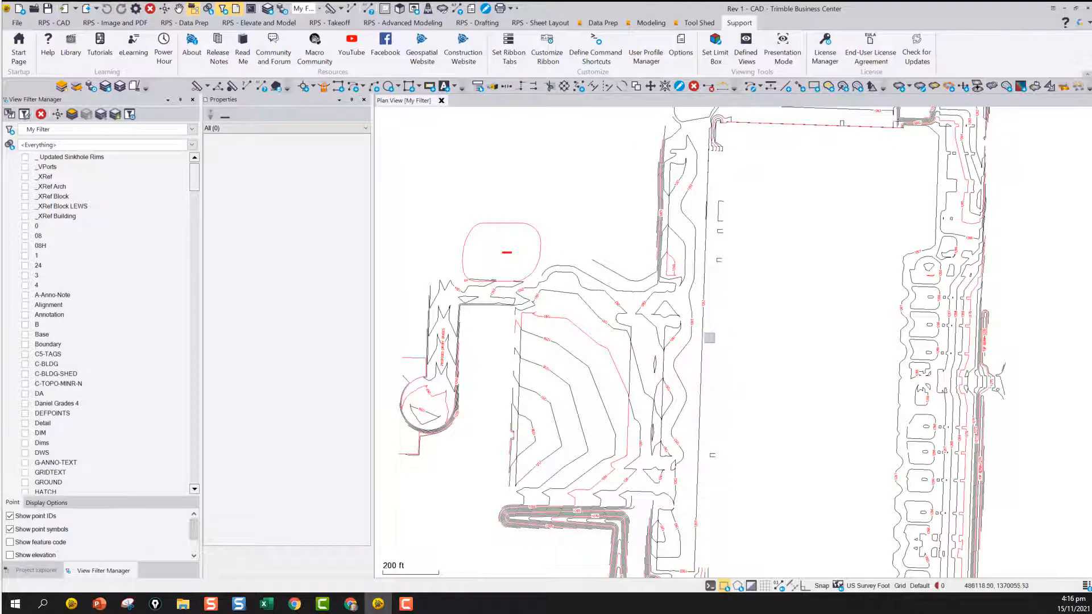
left_click(708, 357)
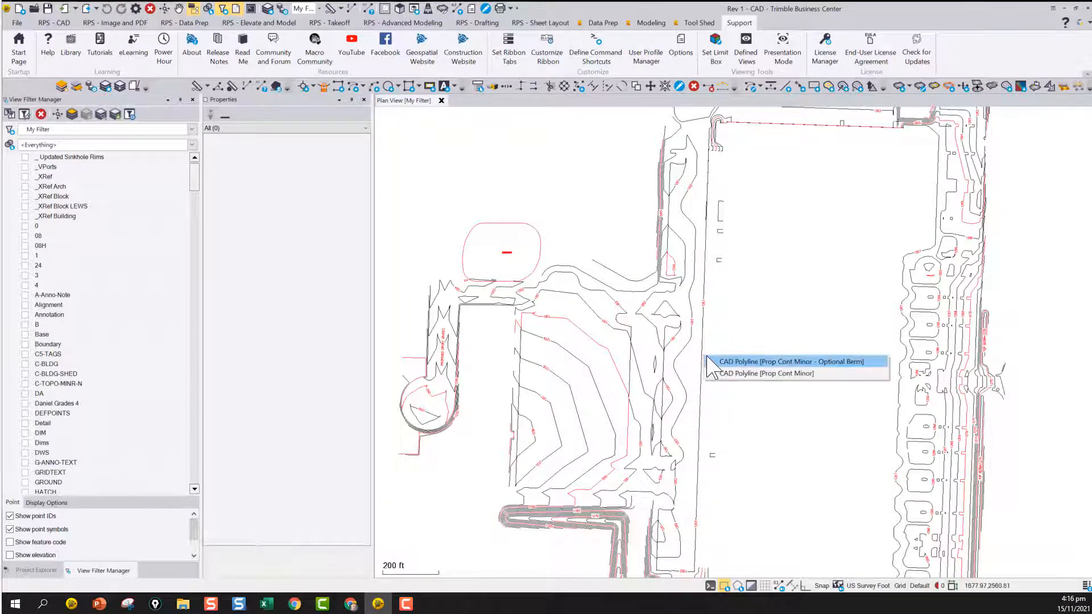
left_click(709, 362)
right_click(702, 345)
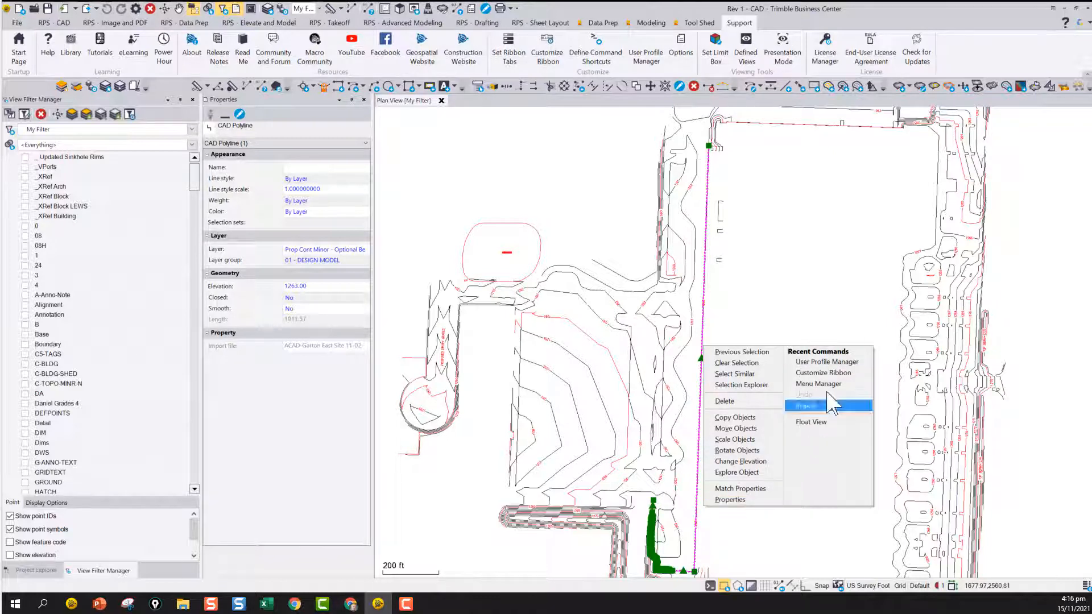
left_click(796, 304)
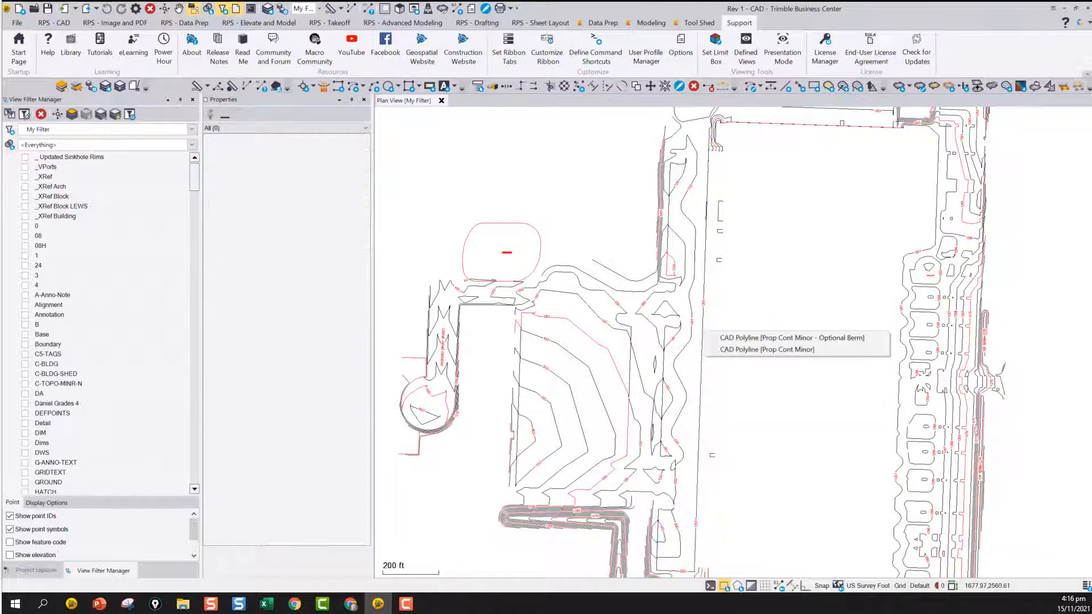
Reselect the Optional Berm polyline and review its context commands for breaking, joining, offsetting and trimming lines
left_click(708, 332)
right_click(709, 333)
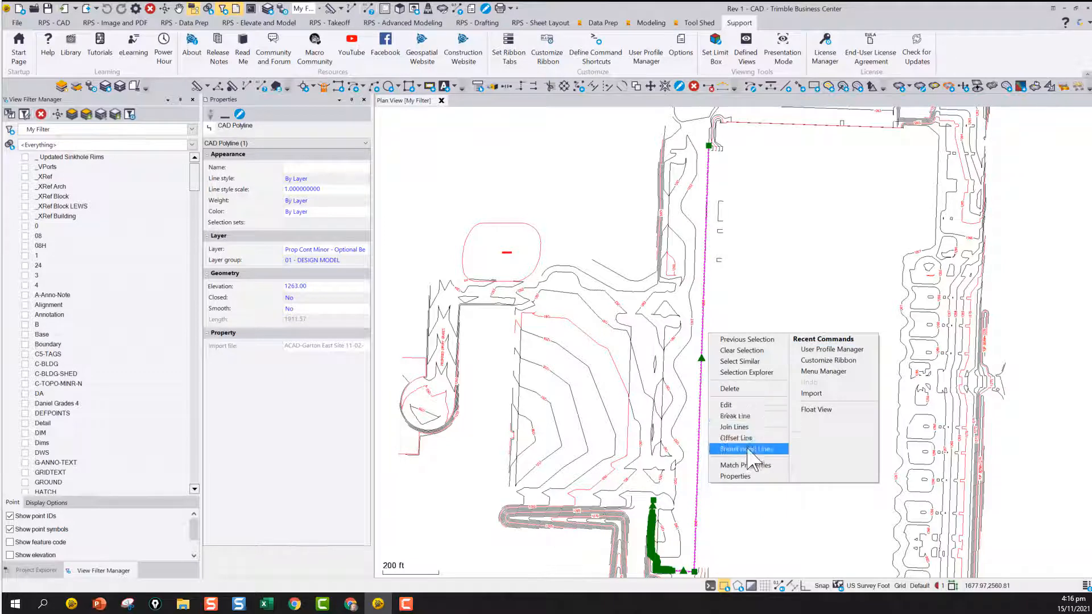
left_click(733, 311)
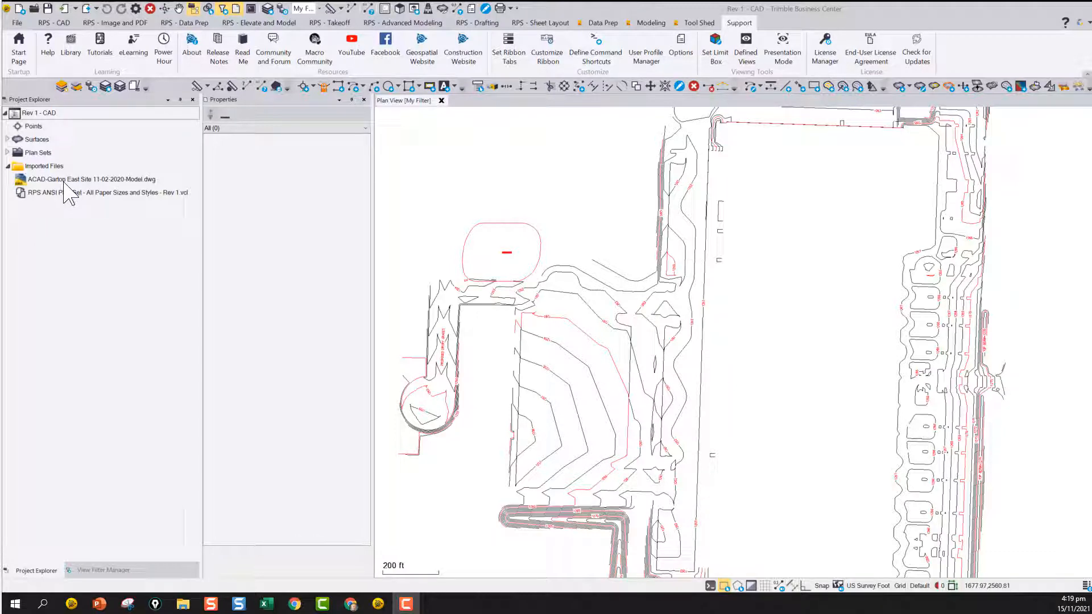
Sort the project's Imported Files list by import order
left_click(46, 166)
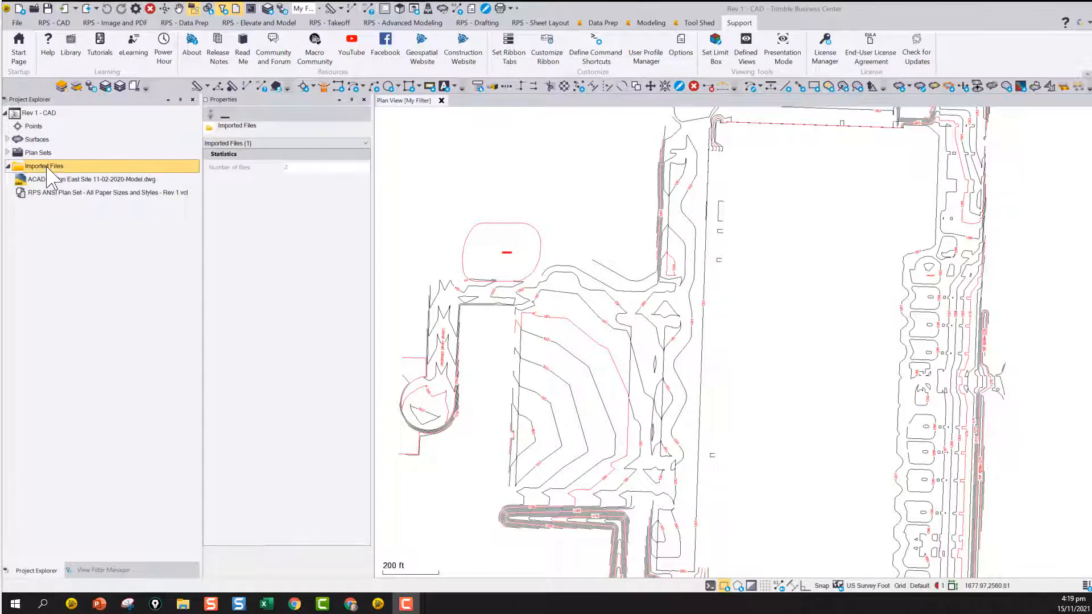
right_click(46, 167)
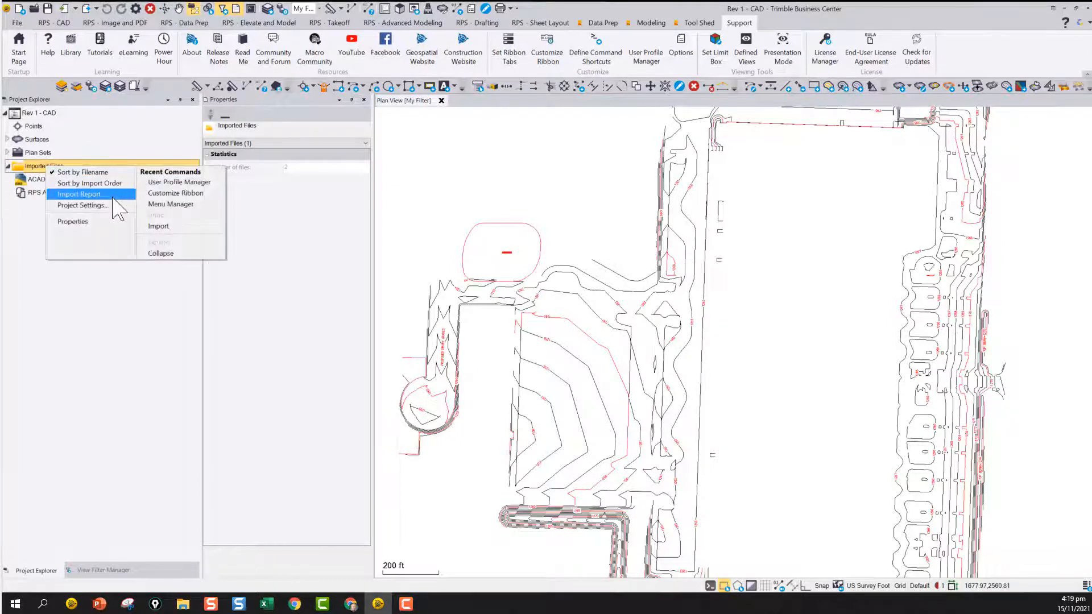
left_click(93, 183)
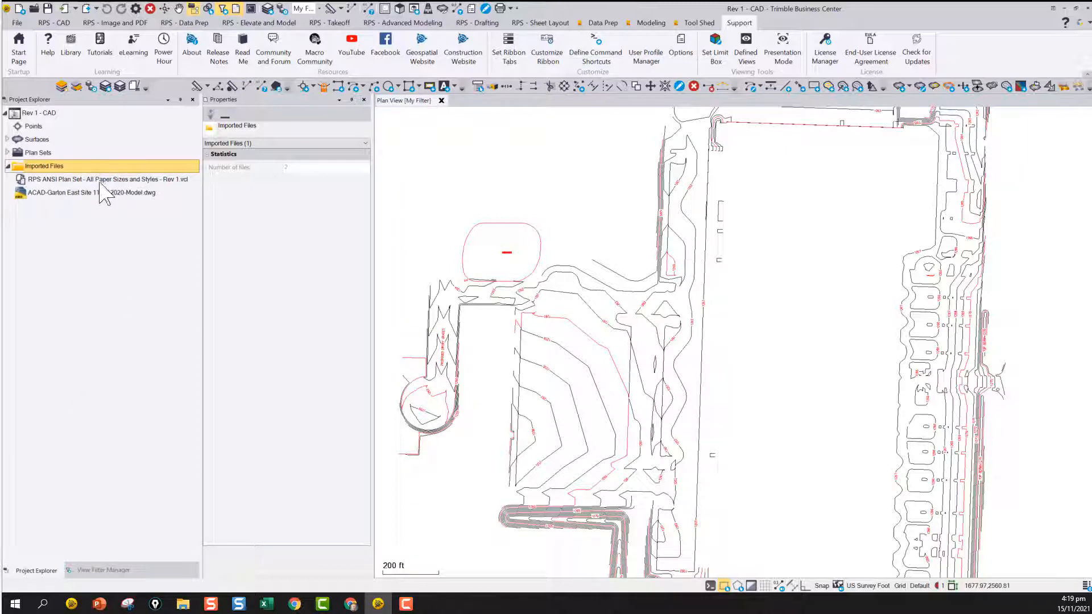
Switch the Imported Files sorting to filename and back to import order
left_click(47, 166)
right_click(47, 166)
left_click(85, 171)
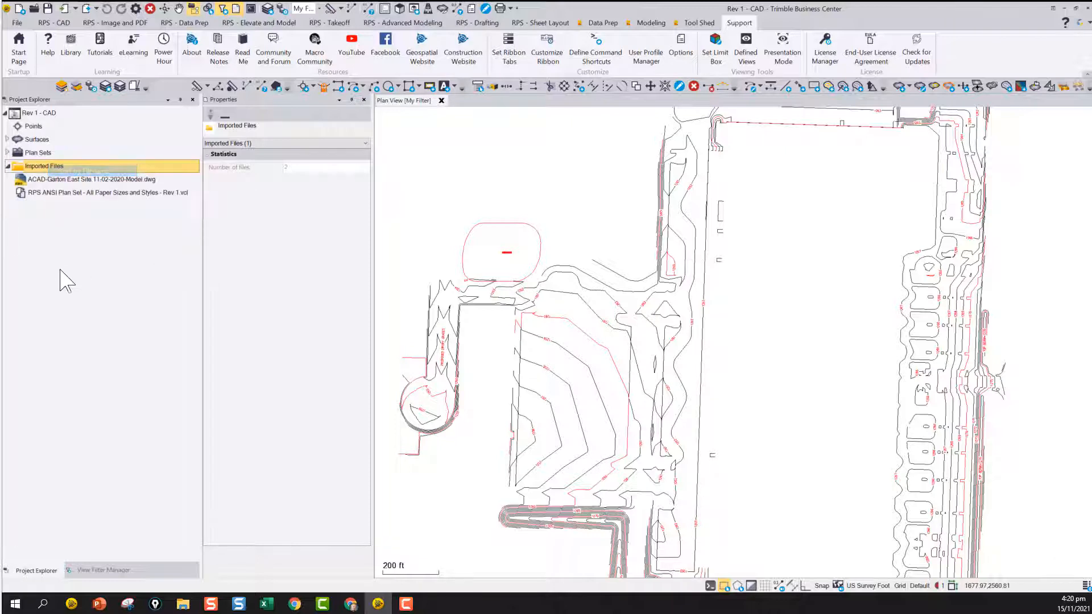
right_click(52, 166)
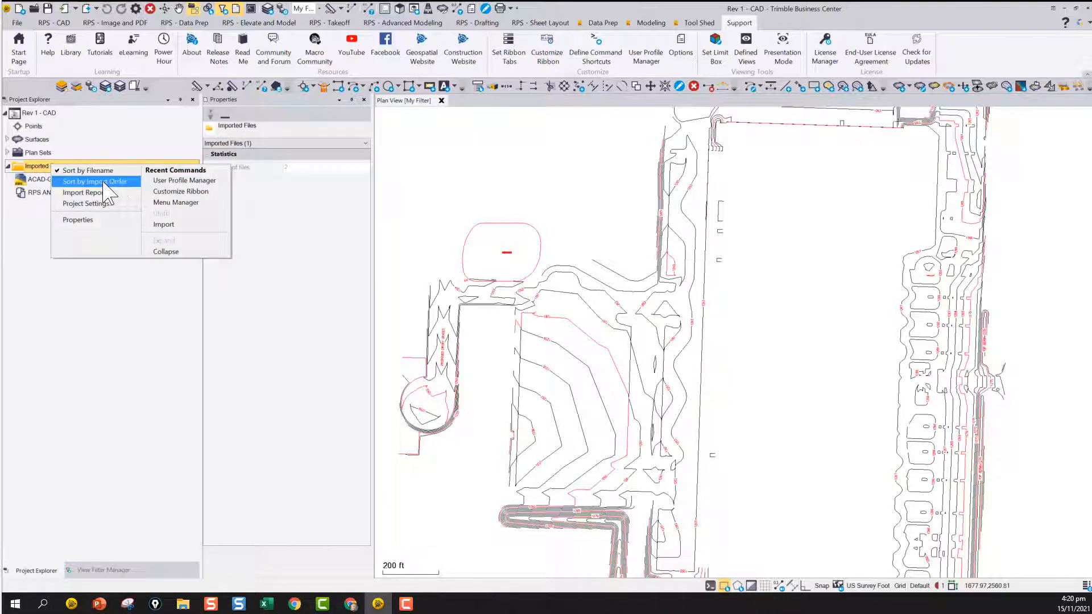
left_click(105, 182)
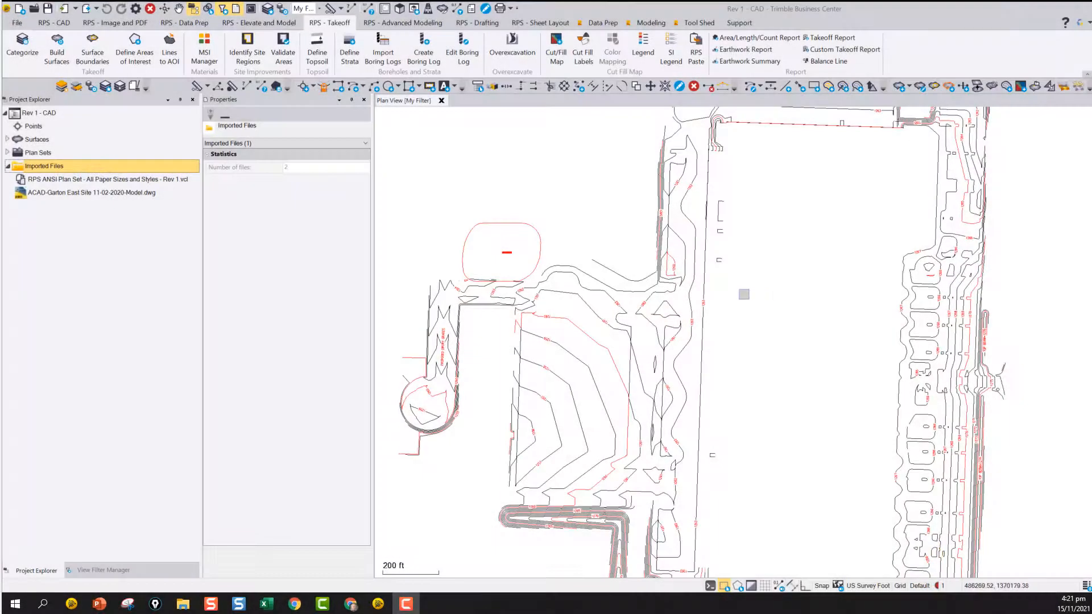
Open the Material and Site Improvement Manager and expand the project library's Earthen and Earthen (Select) materials
scroll(744, 294, "down", 3)
scroll(740, 296, "down", 3)
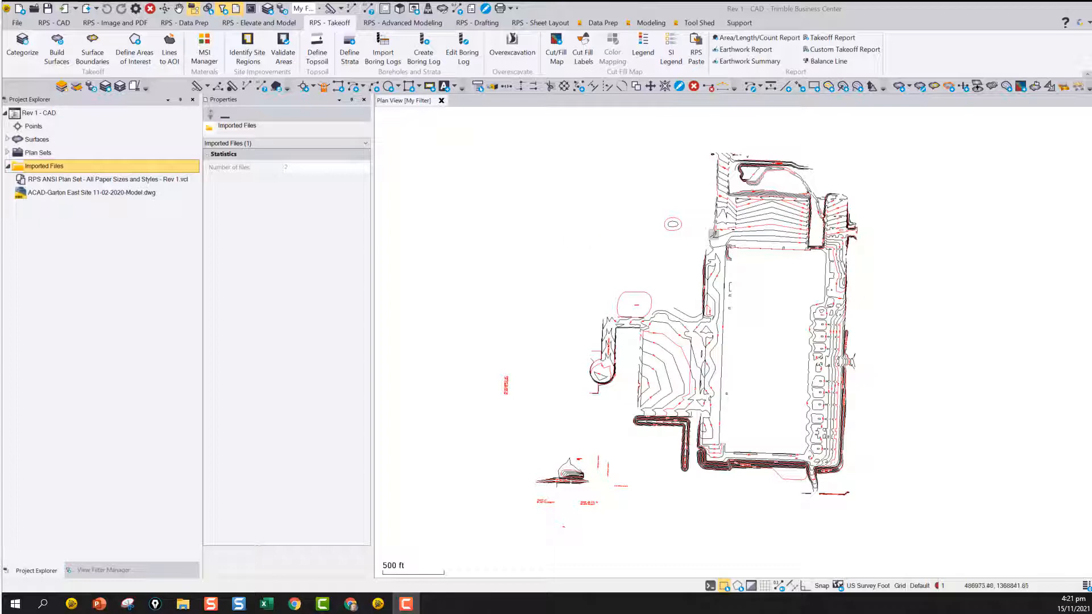
left_click(205, 48)
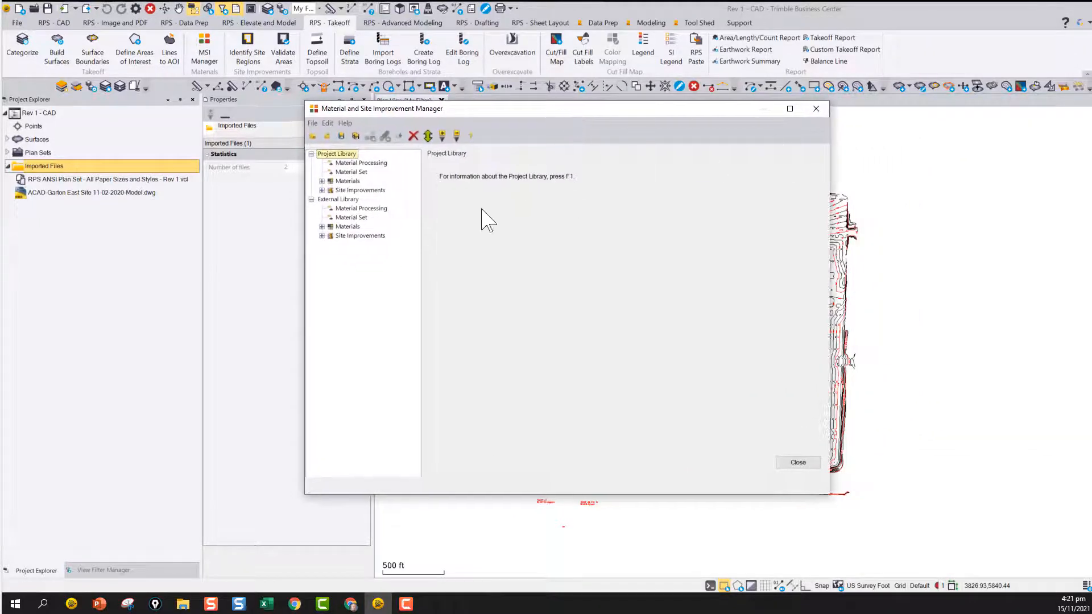
left_click(322, 181)
left_click(333, 199)
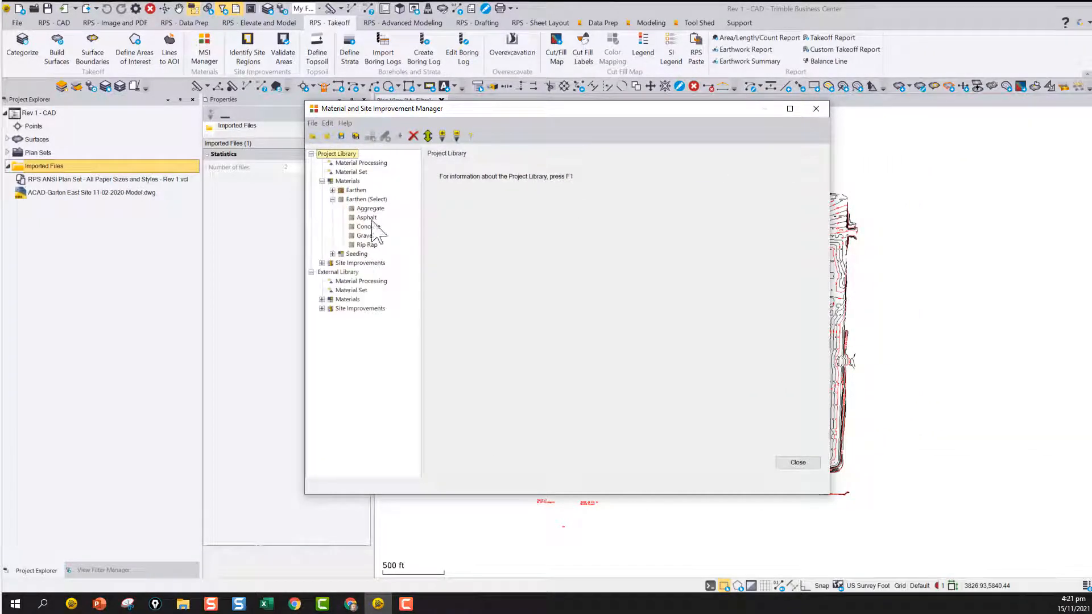
left_click(333, 190)
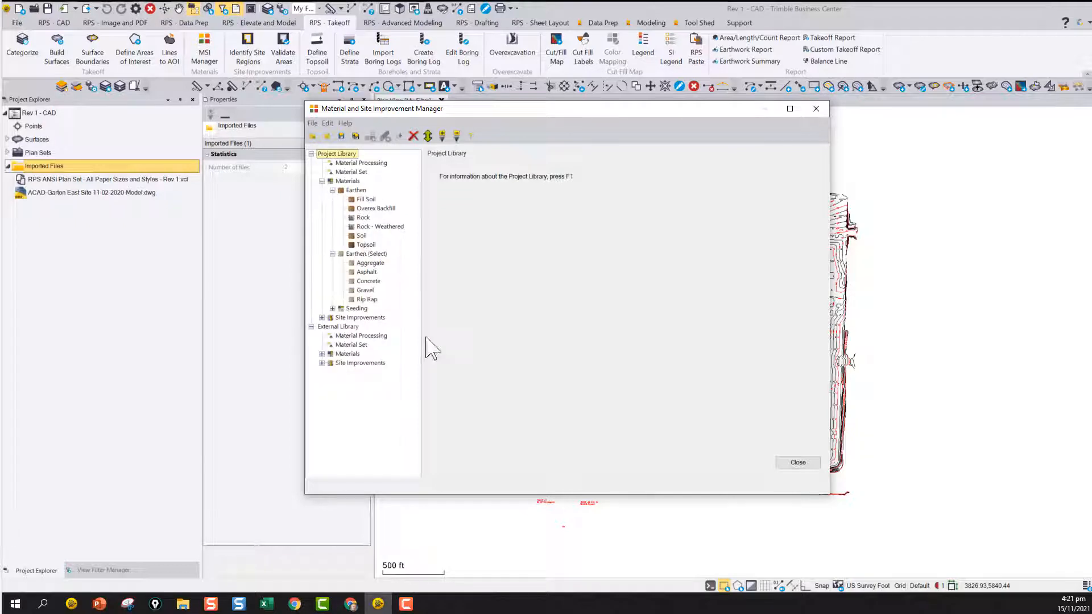
Move the project library's Aggregate material from Earthen (Select) to the Materials Earthen category
left_click(370, 263)
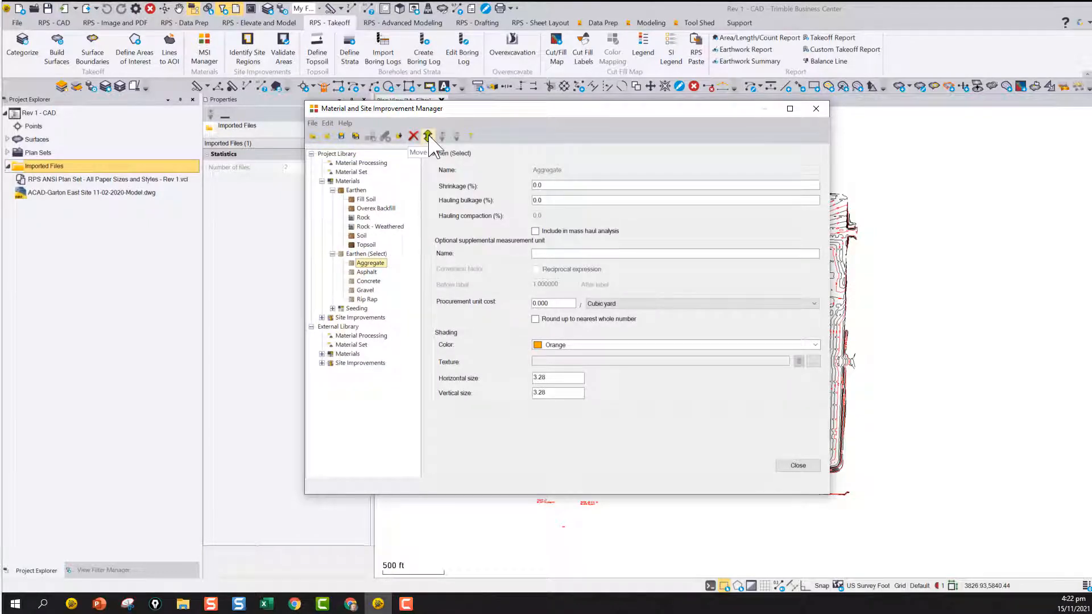
right_click(369, 263)
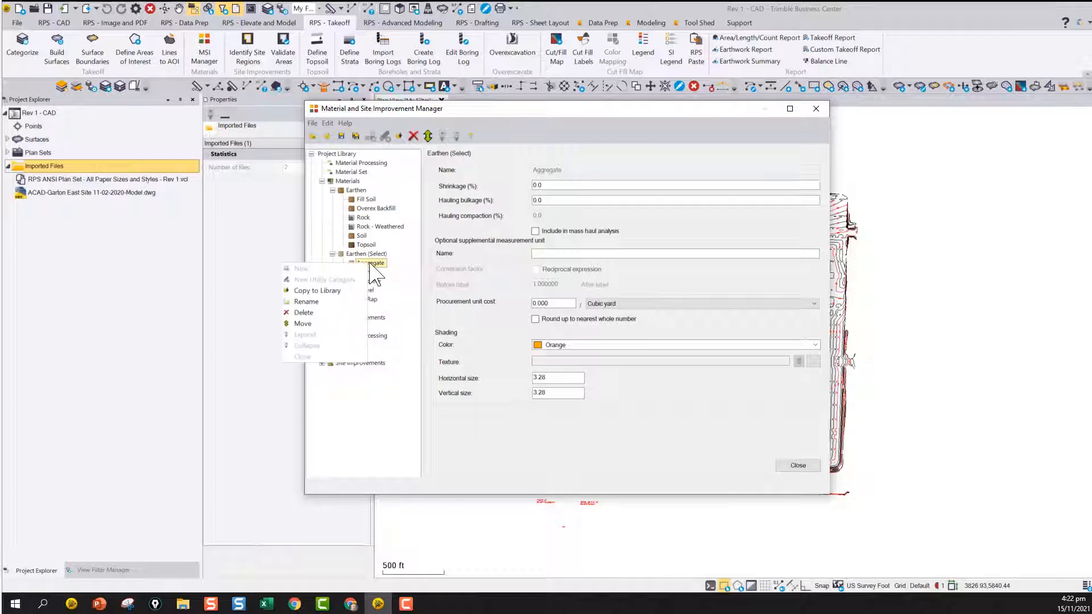
left_click(303, 324)
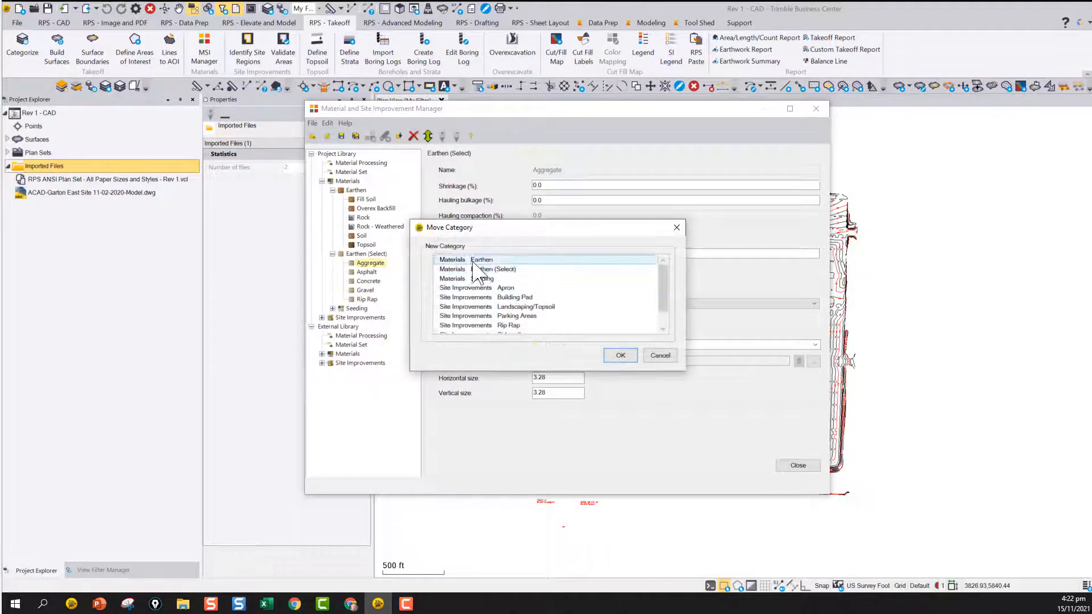
left_click(473, 263)
left_click(628, 358)
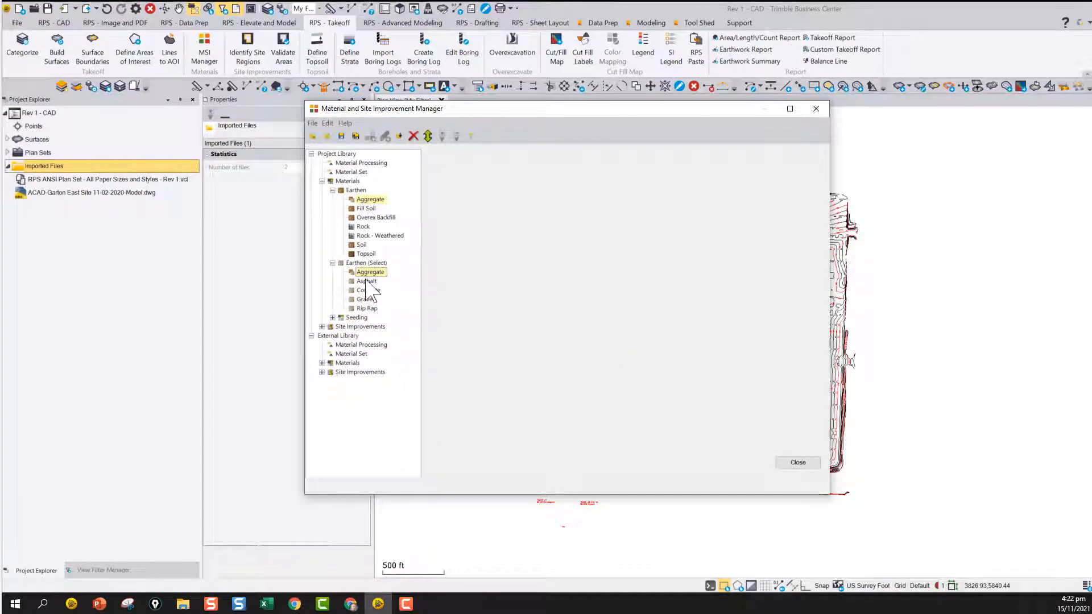
Delete the Aggregate material from the project library's Earthen category
left_click(370, 201)
right_click(369, 200)
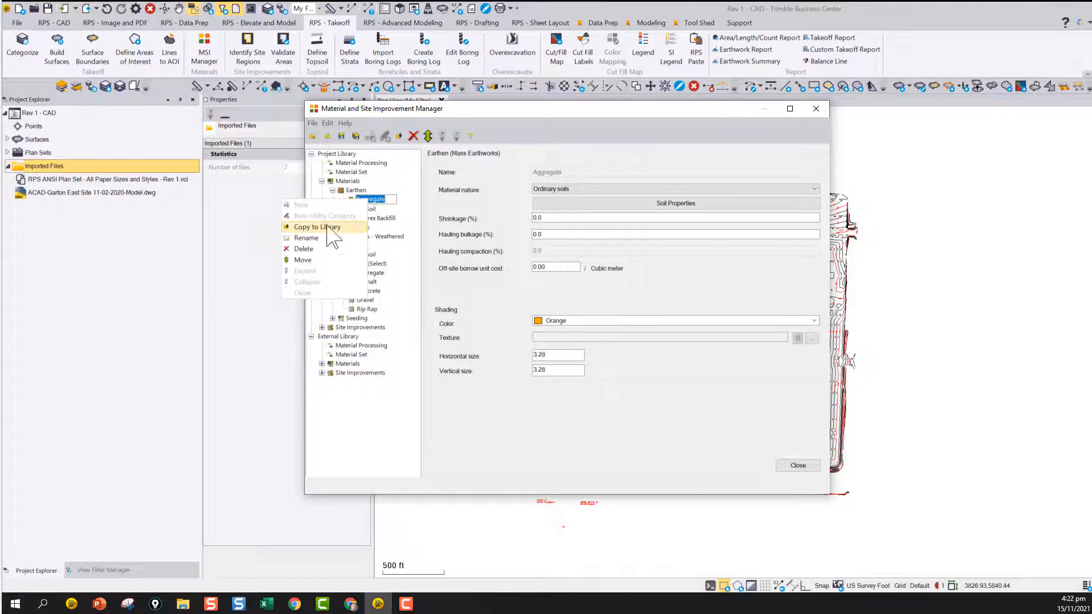
left_click(307, 253)
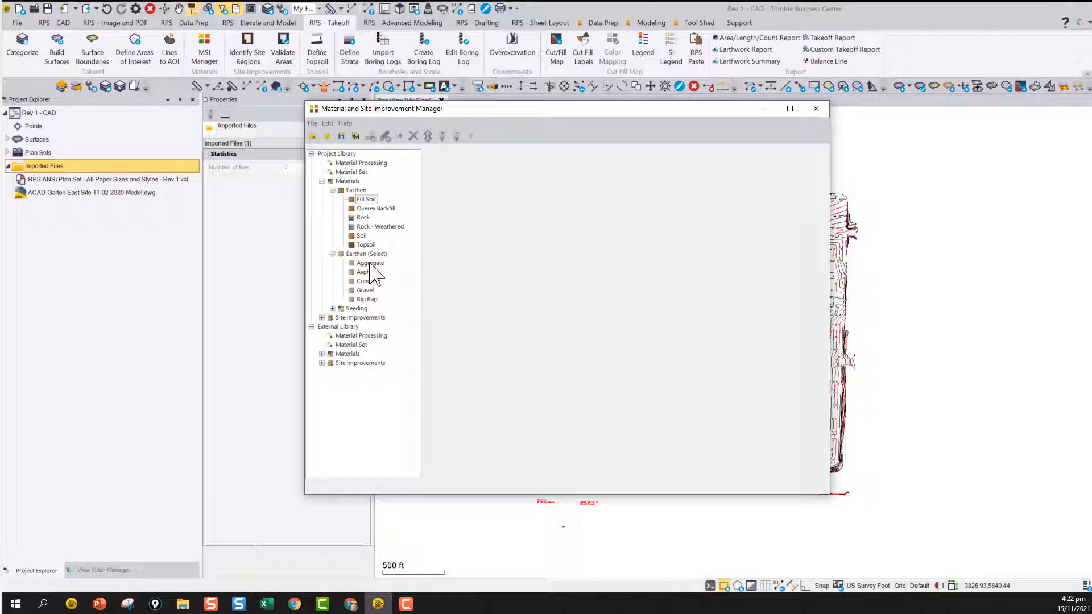
Copy Aggregate, Asphalt, Concrete, Gravel and Rip Rap from the project library's Earthen (Select) category to the external library
left_click(372, 263)
left_click(322, 354)
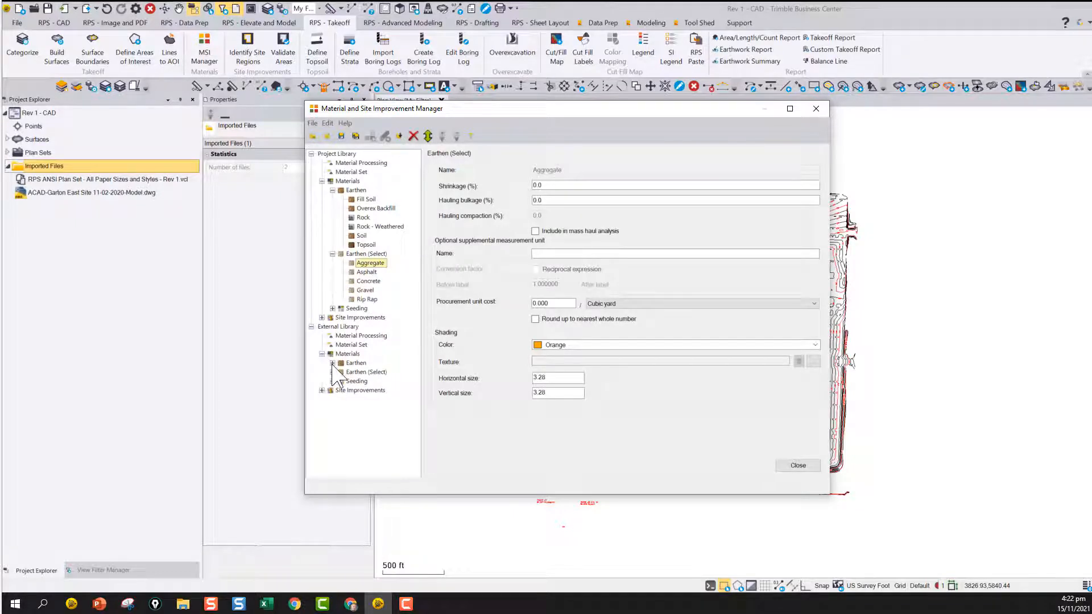
left_click(333, 372)
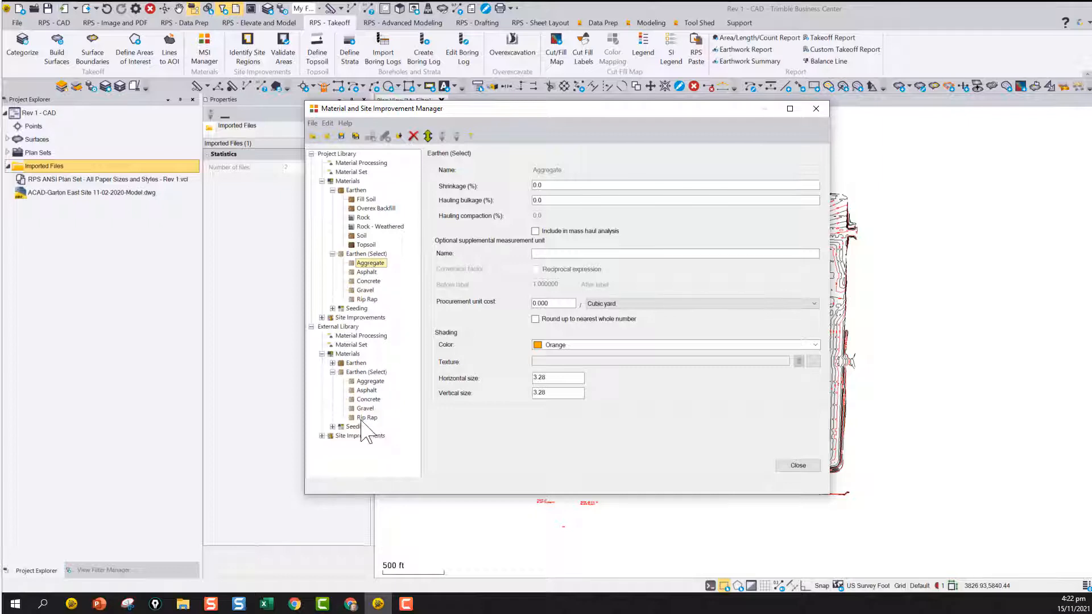
left_click(373, 300, "shift")
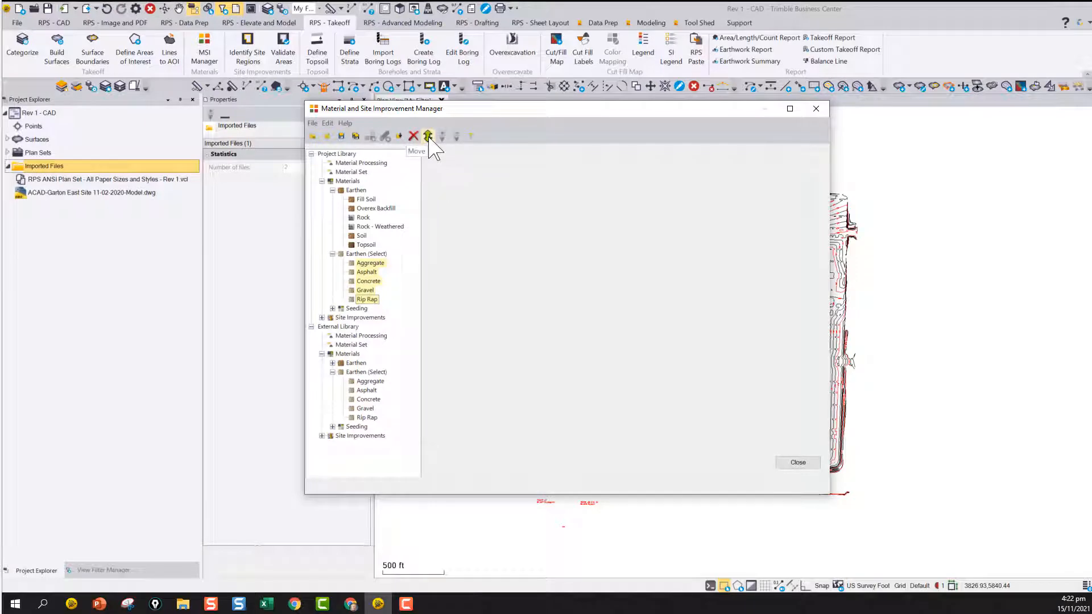
left_click(400, 137)
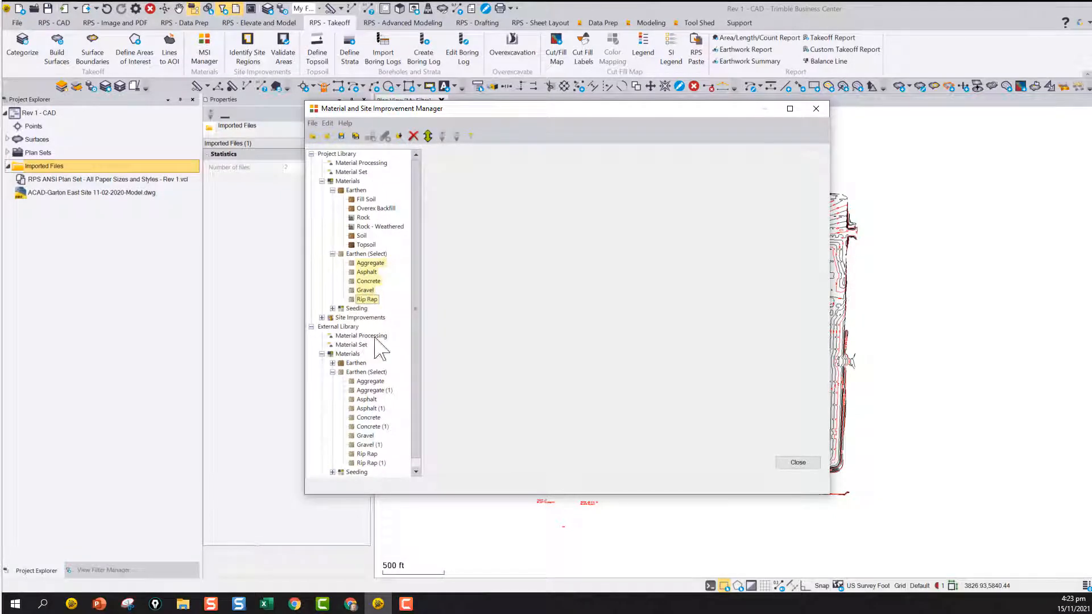
Close the Material and Site Improvement Manager without saving the changes to the external library
left_click(807, 464)
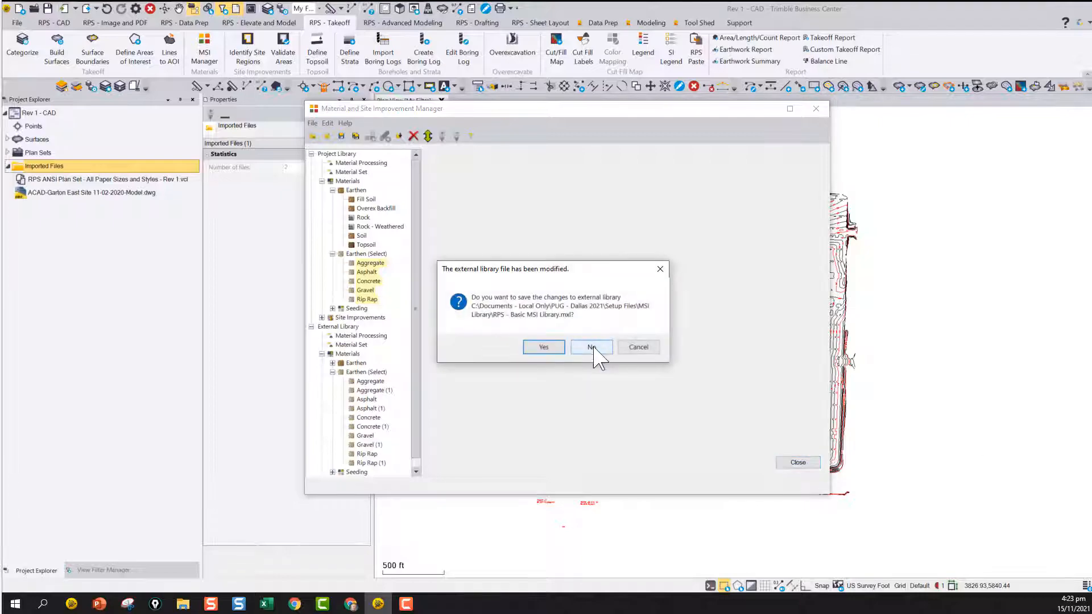
left_click(592, 347)
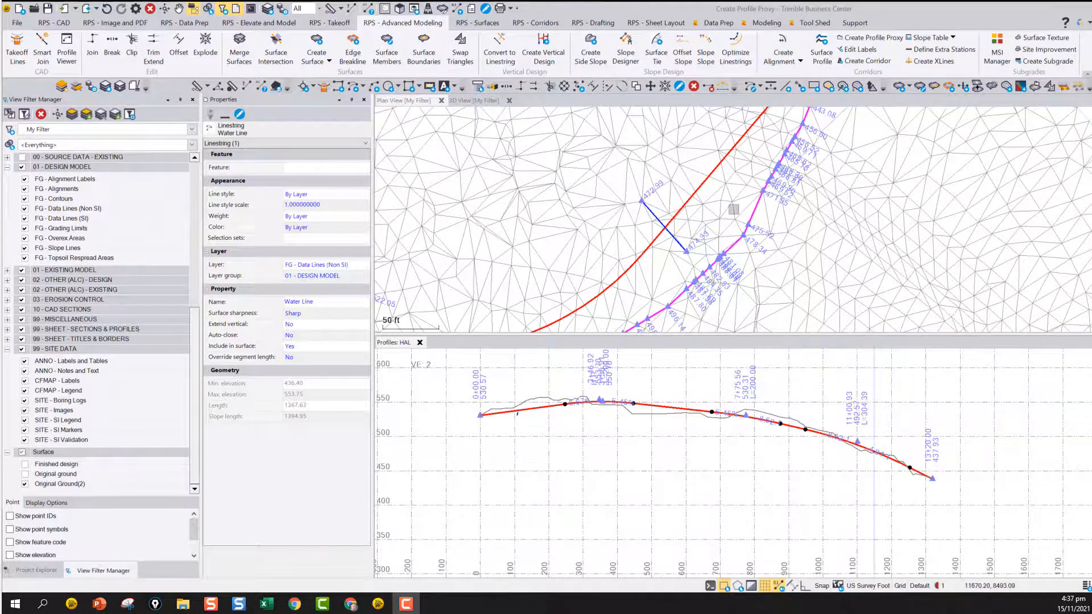
Examine the water line and the crossing culverts in the plan view against the HAL profile
scroll(734, 209, "down", 3)
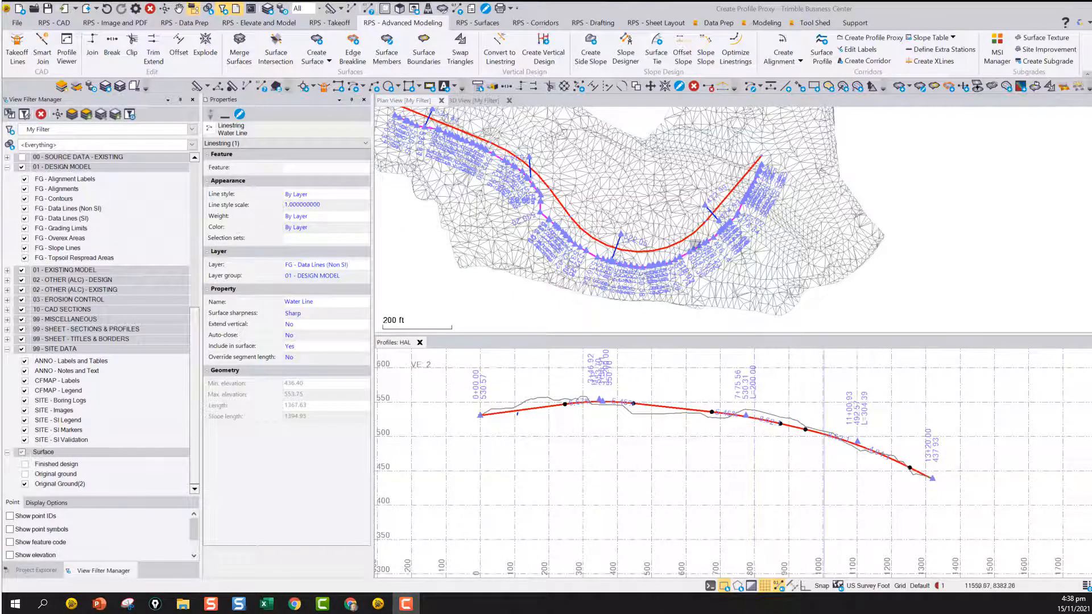
scroll(622, 249, "up", 1)
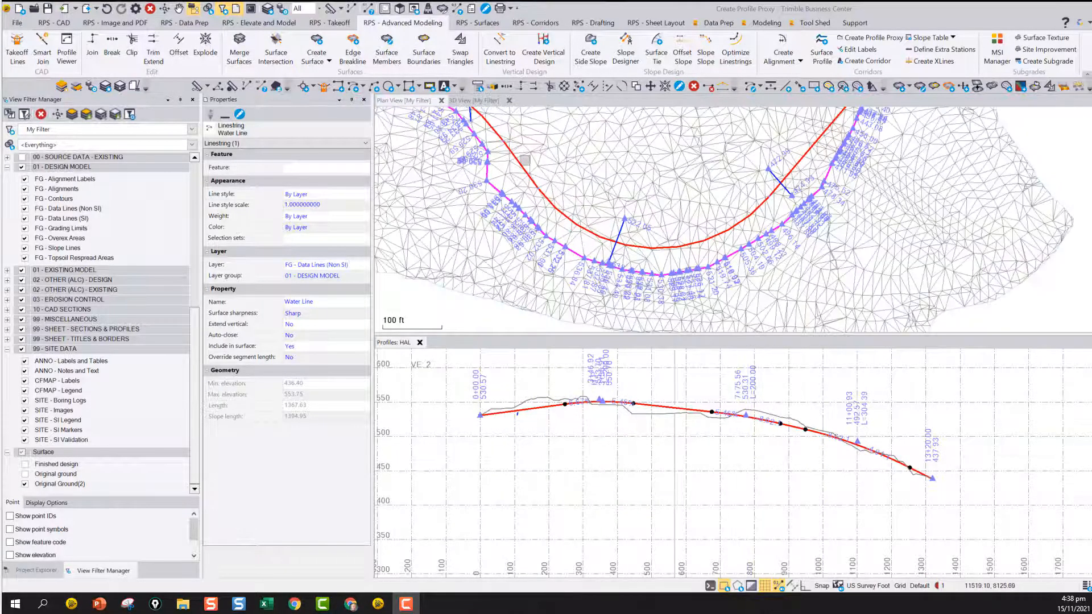
scroll(733, 167, "down", 2)
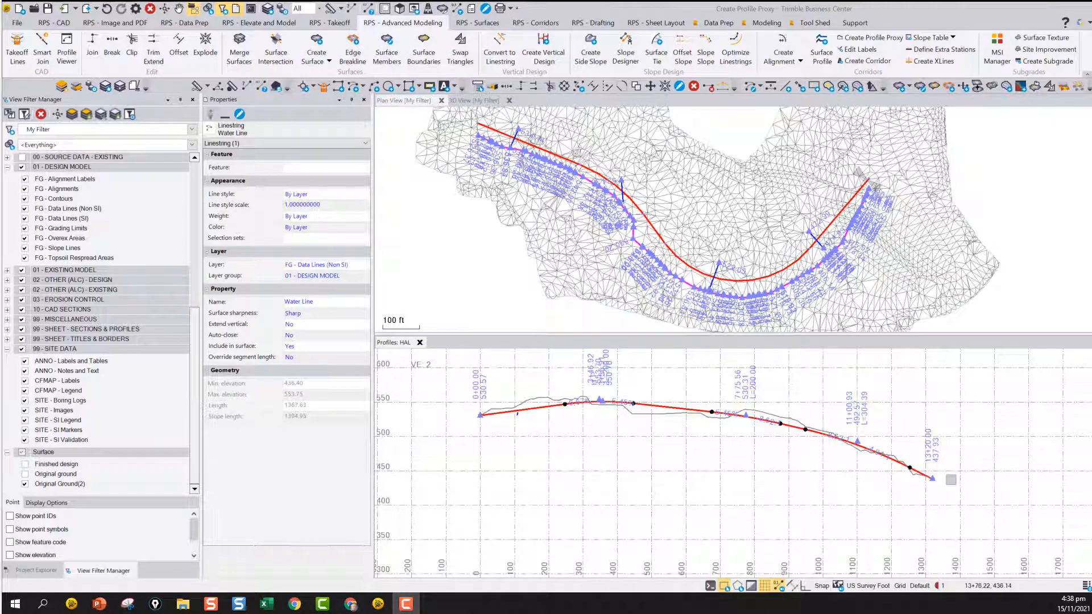
scroll(514, 416, "up", 3)
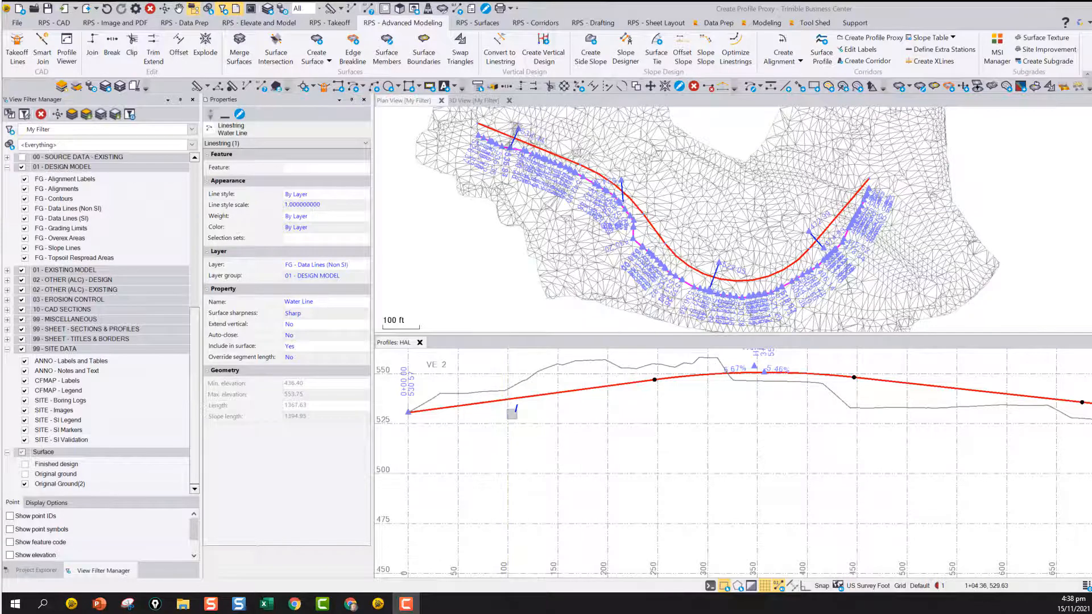
scroll(514, 411, "up", 3)
scroll(520, 401, "down", 3)
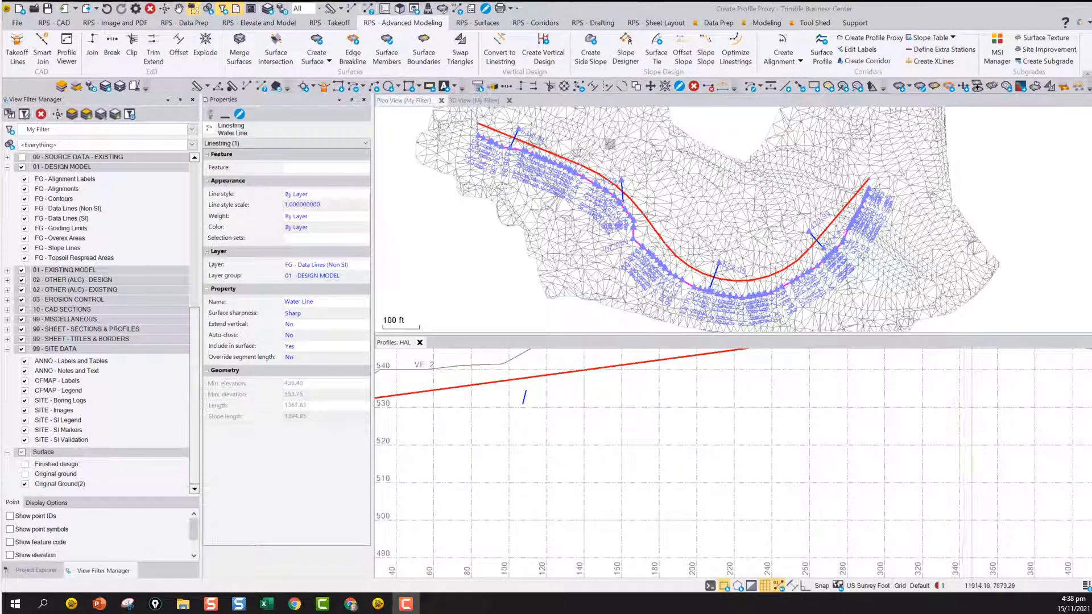
Start a profile proxy on alignment HAL and select the Water Line and Culvert 2 as objects to project
left_click(855, 86)
left_click(855, 87)
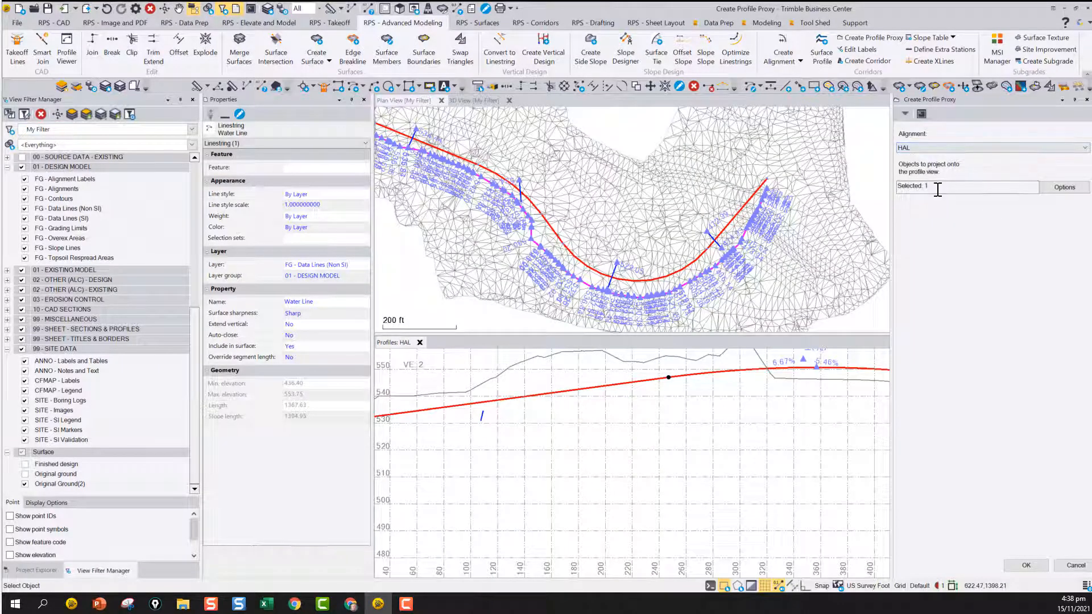
scroll(590, 362, "down", 3)
middle_click_drag(596, 384, 514, 434)
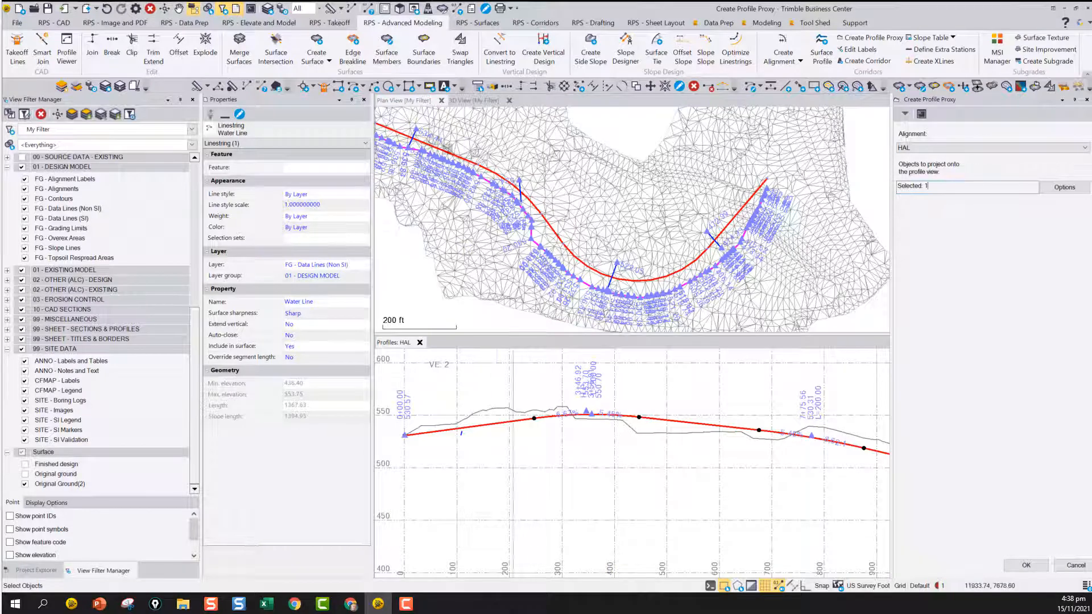
scroll(511, 198, "up", 3)
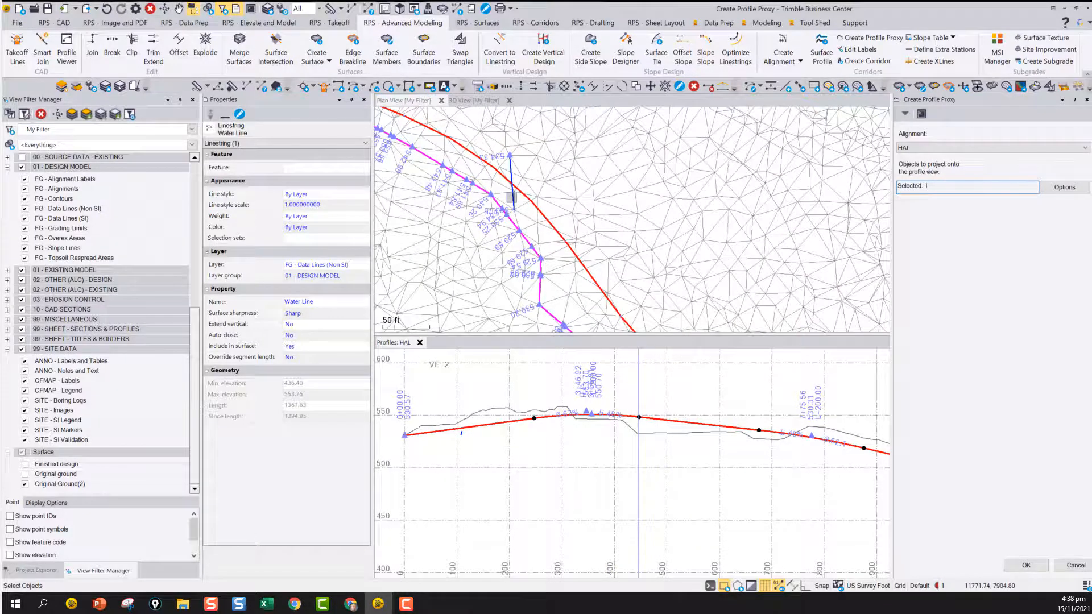
left_click(518, 218)
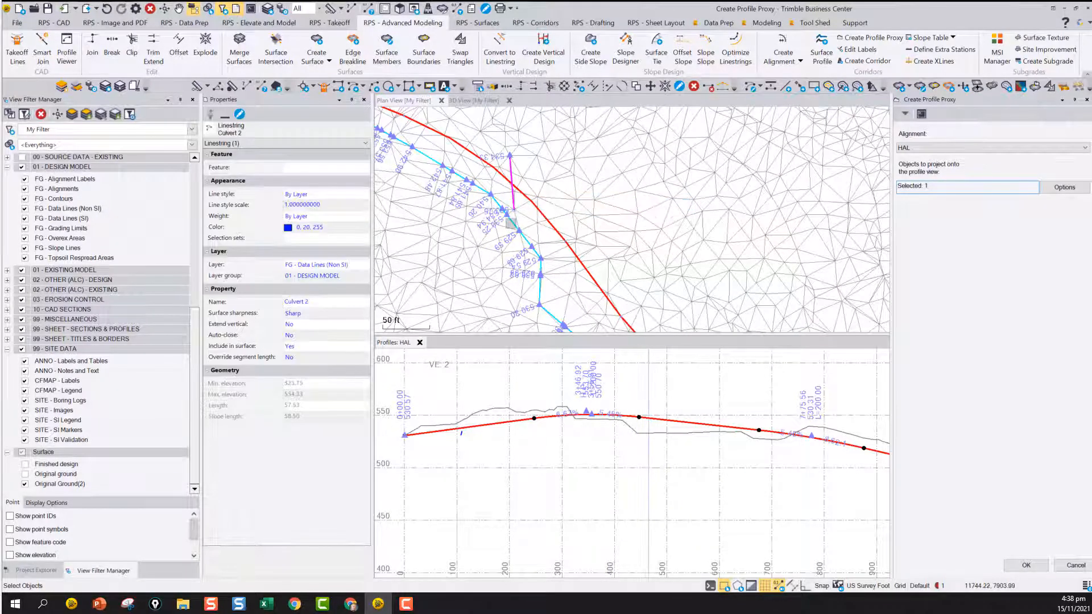
left_click(553, 232)
Add Culvert 3 and the culvert near the alignment's far end to the selection, create the profile proxies and clear the selection
scroll(554, 232, "down", 4)
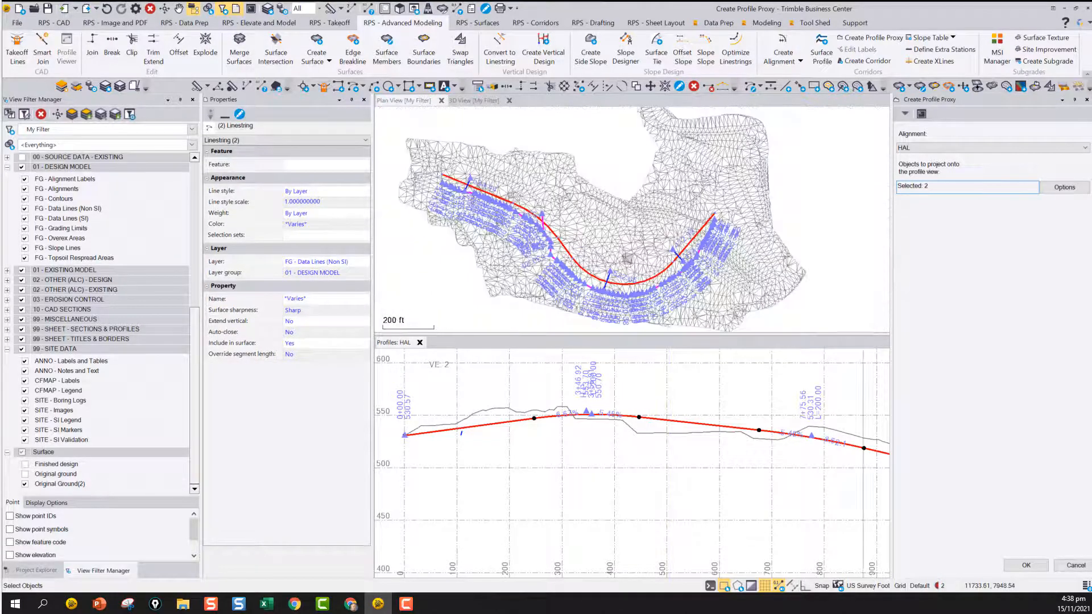
scroll(589, 279, "up", 4)
left_click(589, 269)
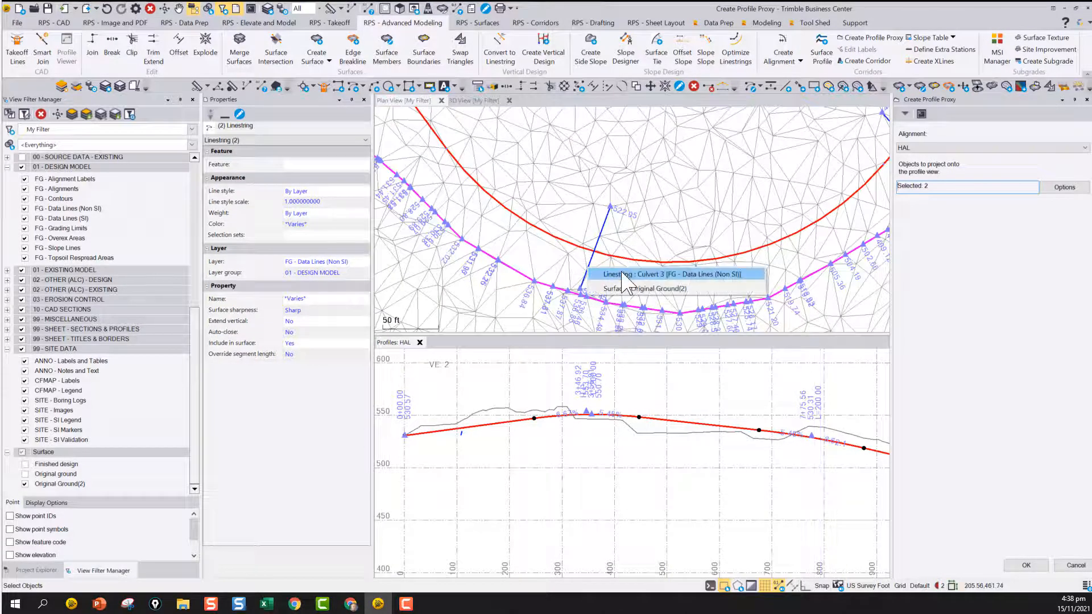
left_click(624, 273)
scroll(652, 253, "down", 4)
scroll(637, 216, "up", 4)
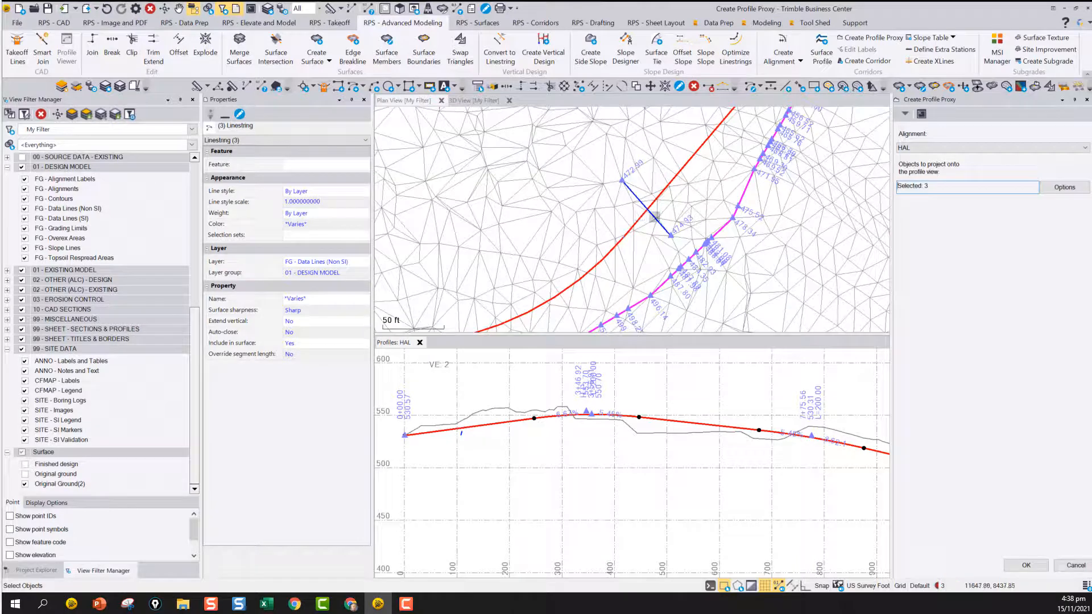
left_click(654, 217)
left_click(709, 225)
scroll(708, 230, "down", 4)
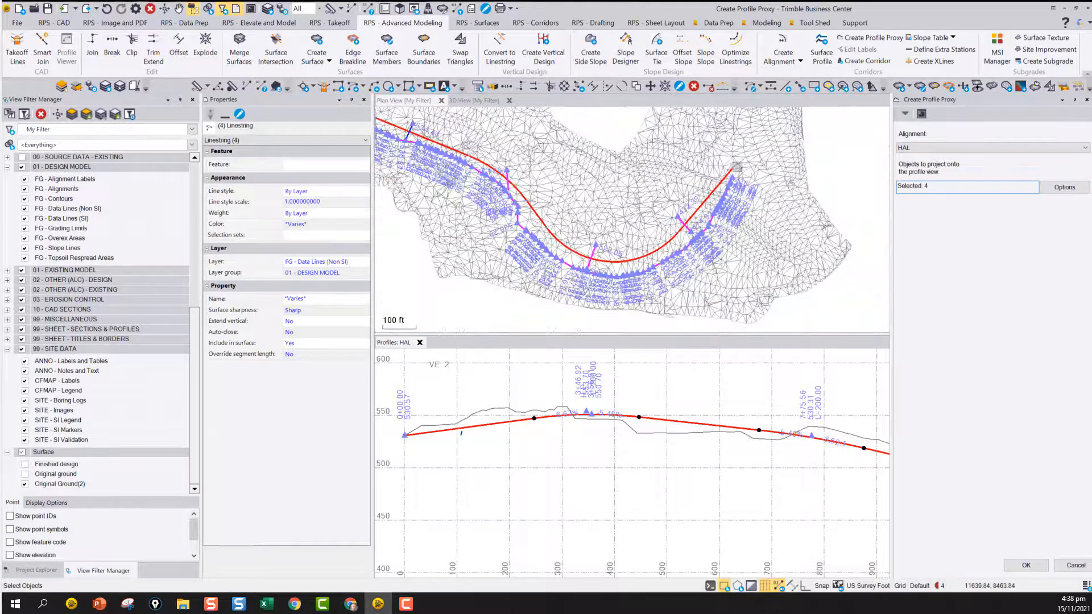
left_click(1026, 565)
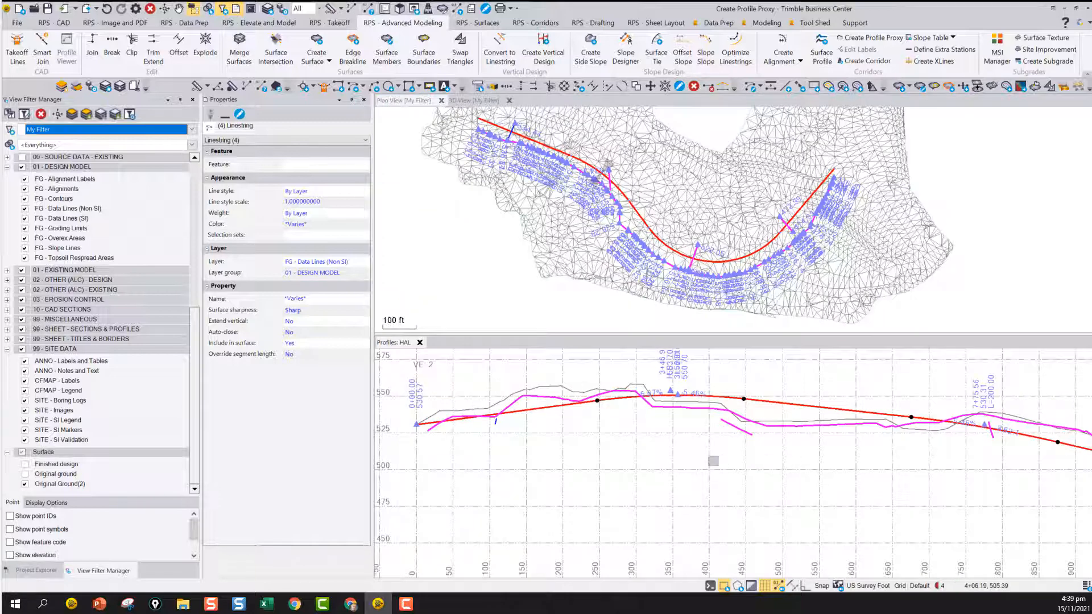
key("Escape")
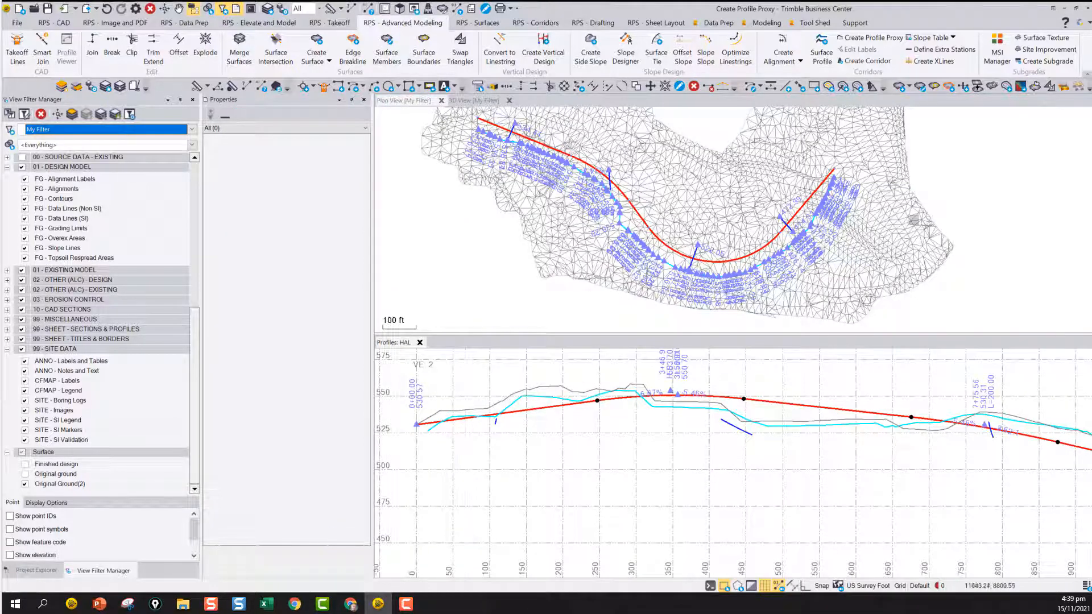
Compare the start of the projected water line in the HAL profile with its start in the plan view
scroll(439, 425, "up", 2)
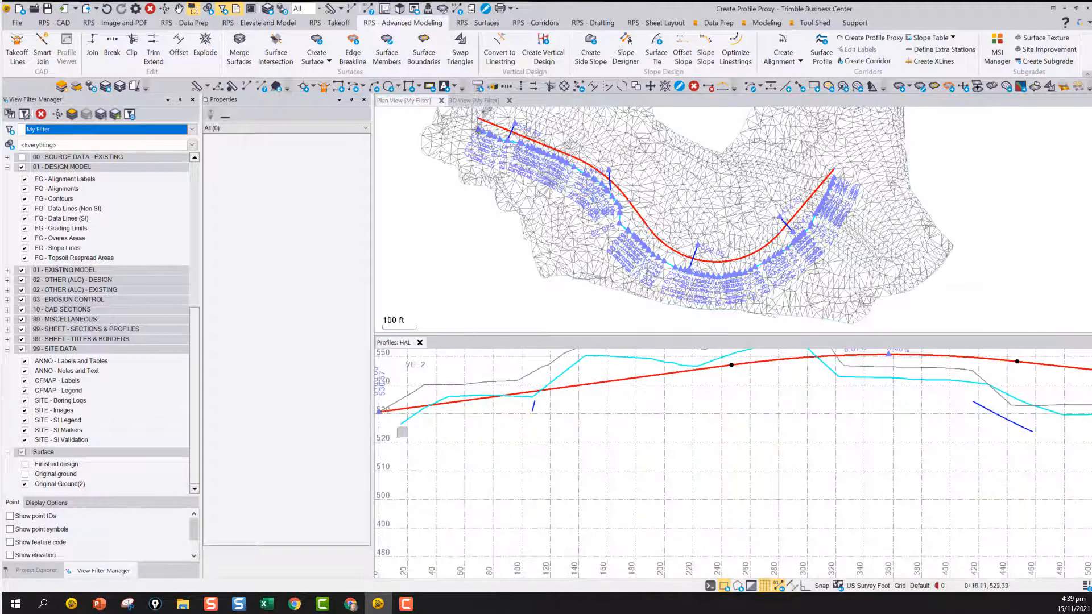
scroll(472, 132, "up", 4)
right_click(487, 136)
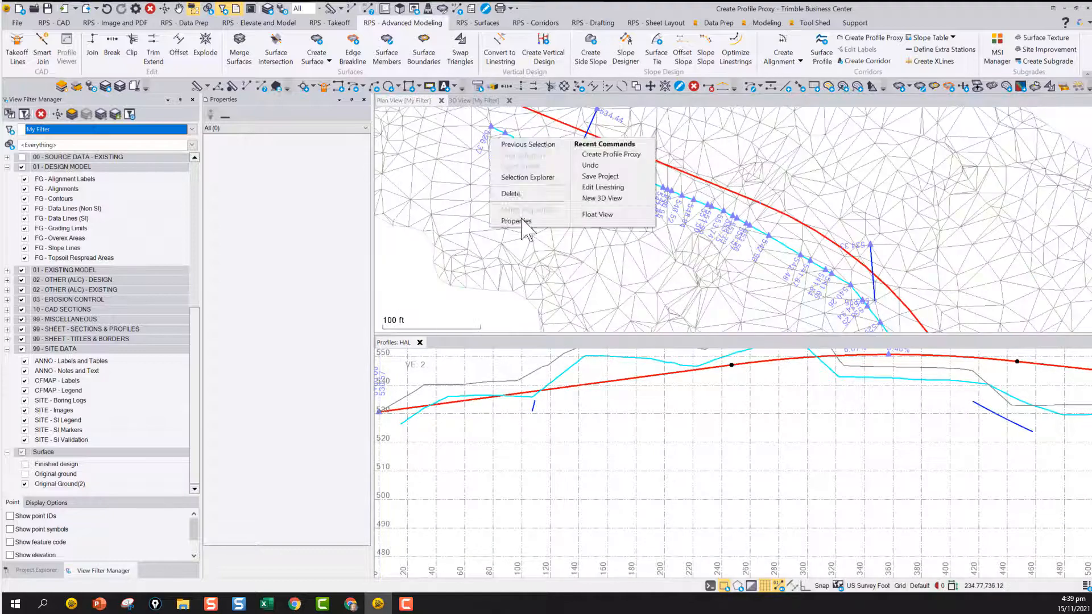
left_click(521, 224)
scroll(518, 135, "down", 1)
scroll(489, 185, "down", 3)
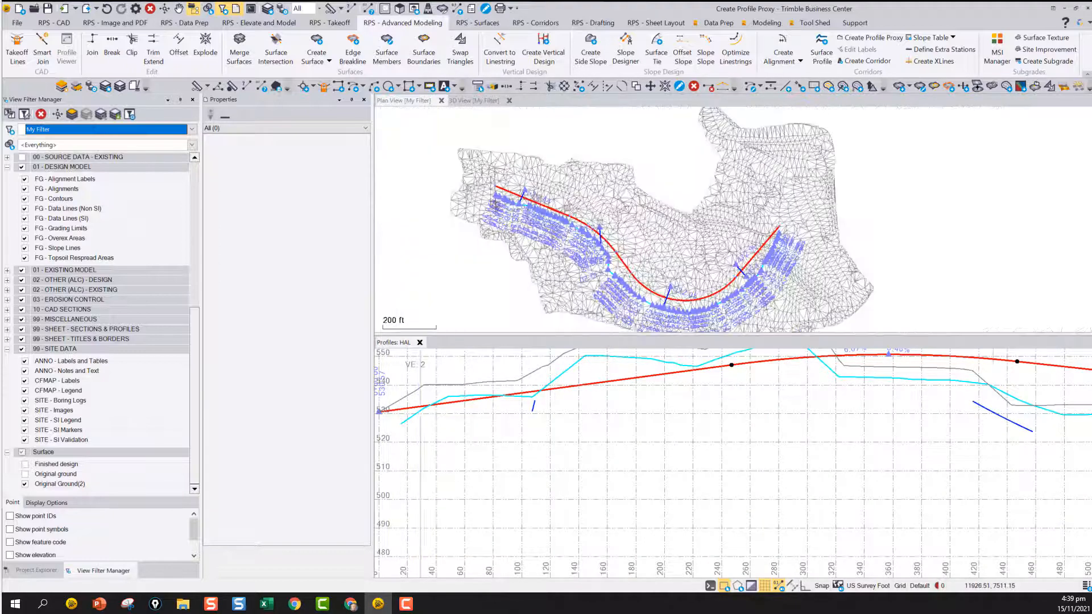
scroll(753, 228, "up", 4)
Compare the end of the projected water line and the last culvert in the profile with their plan positions
scroll(738, 451, "down", 4)
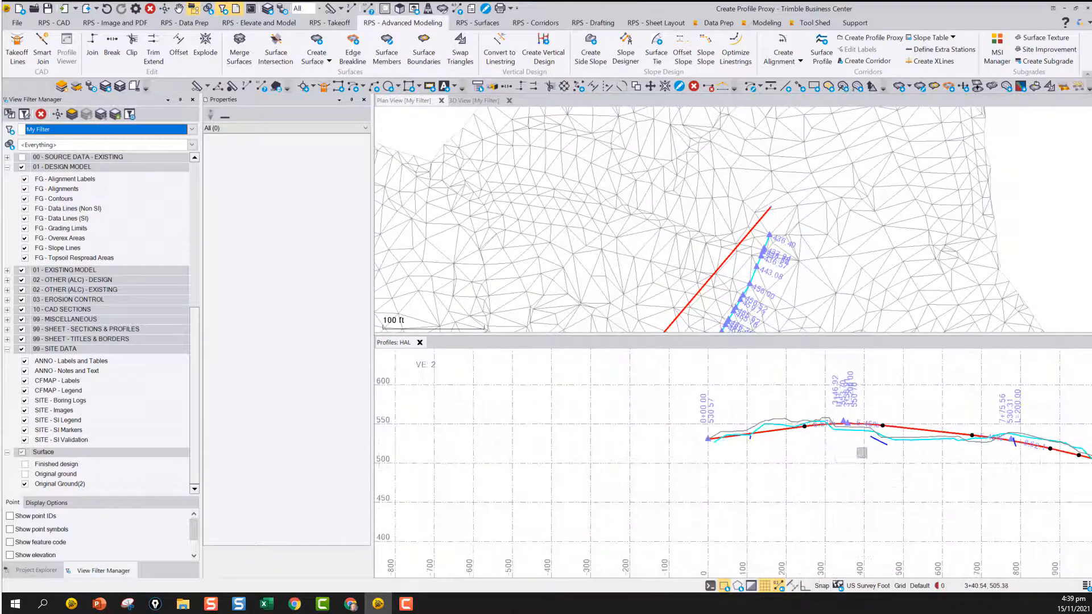
scroll(850, 492, "up", 2)
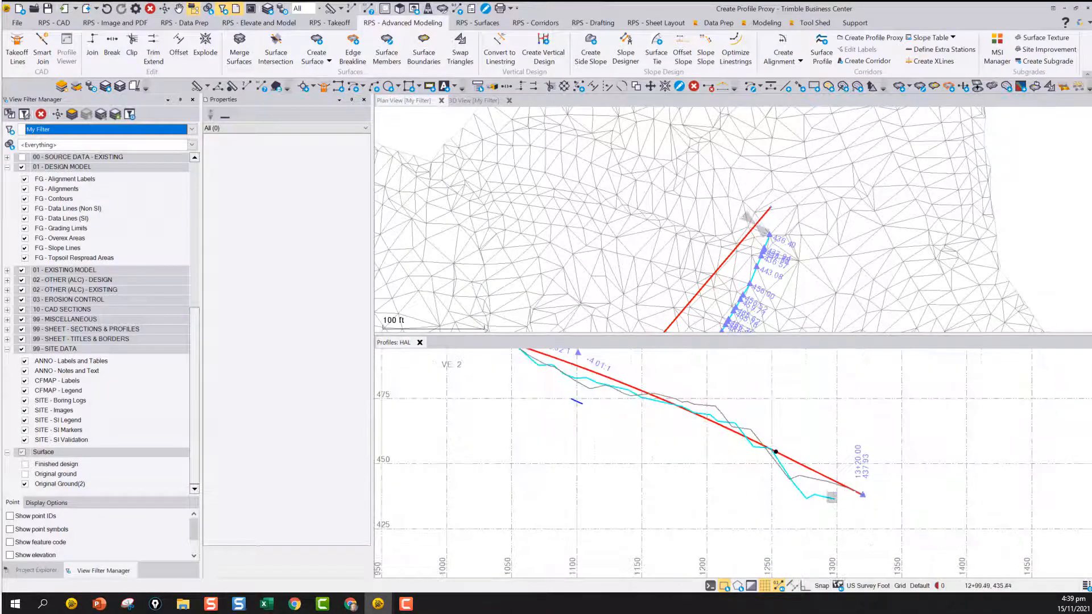
scroll(836, 500, "up", 1)
scroll(682, 450, "up", 2)
scroll(755, 223, "down", 4)
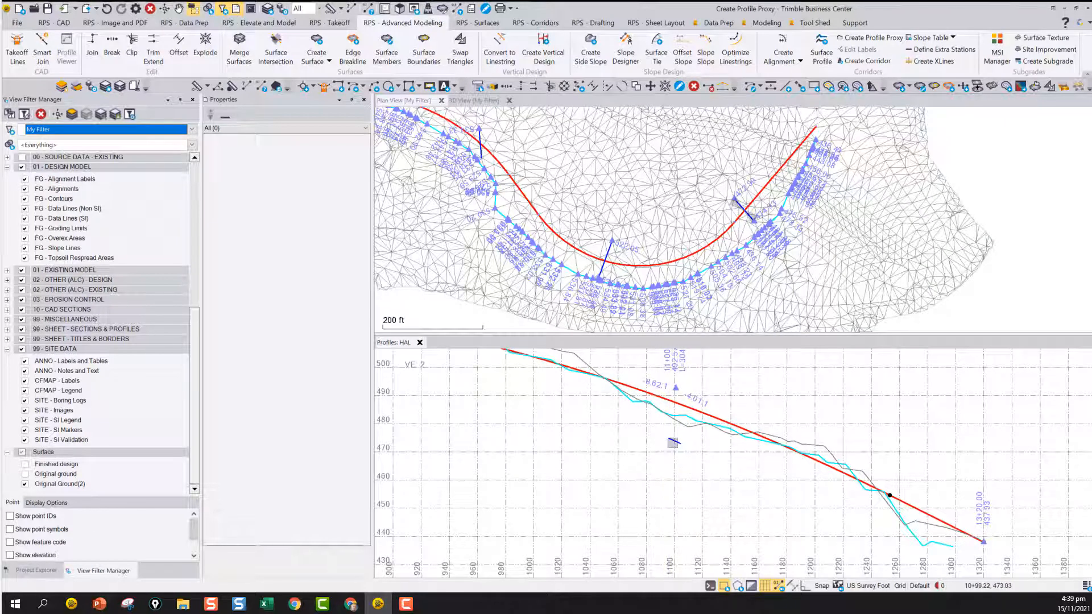
scroll(673, 443, "up", 3)
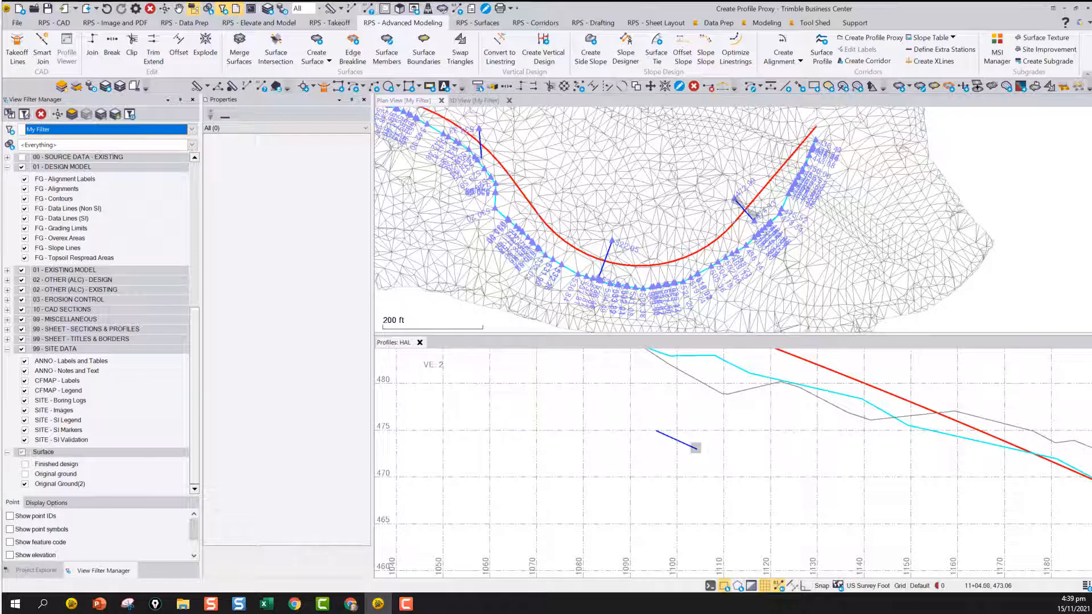
scroll(888, 432, "down", 5)
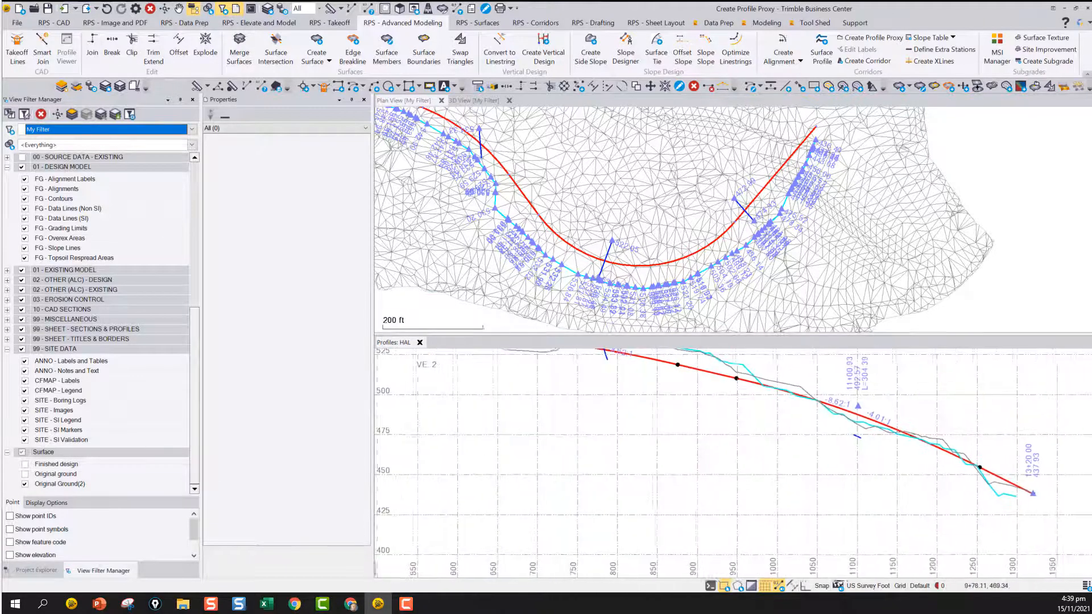
Examine how Culvert 2 projects onto the HAL profile compared with its skewed crossing in the plan view
middle_click_drag(588, 419, 713, 479)
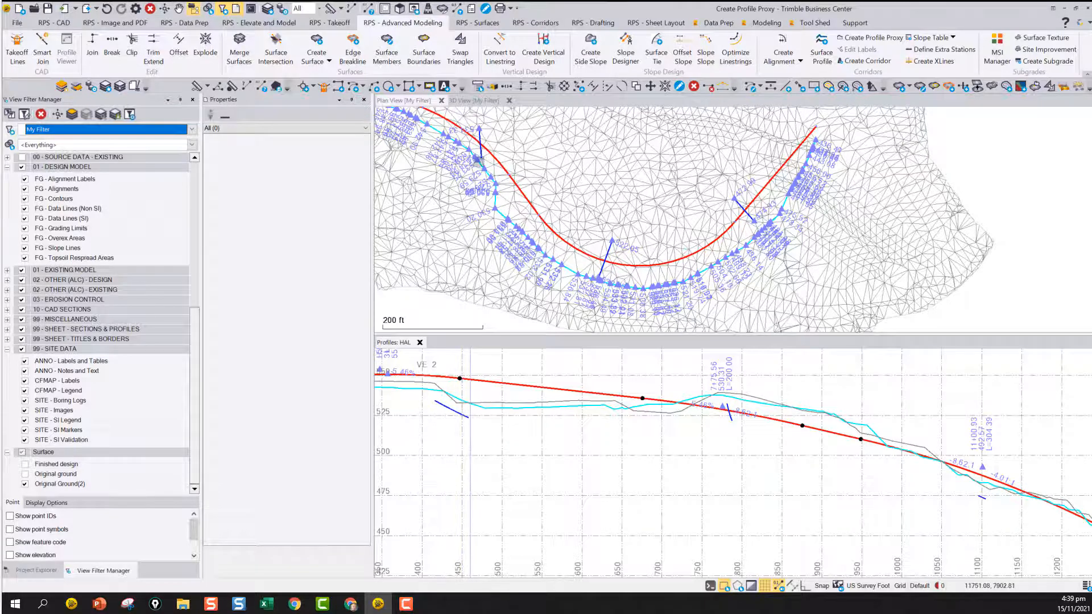
scroll(479, 159, "up", 3)
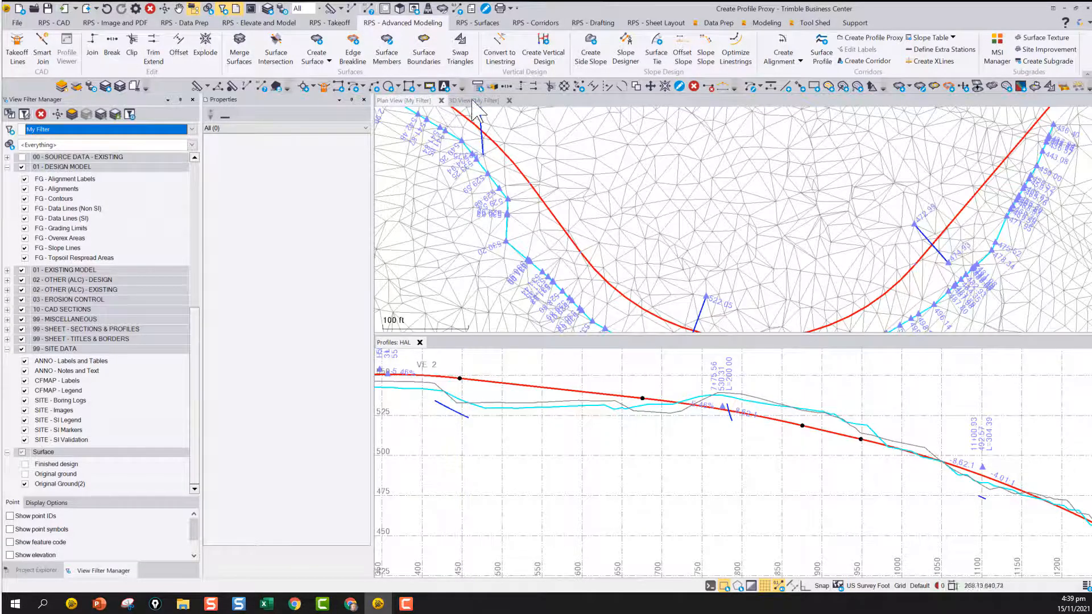
middle_click_drag(480, 112, 488, 203)
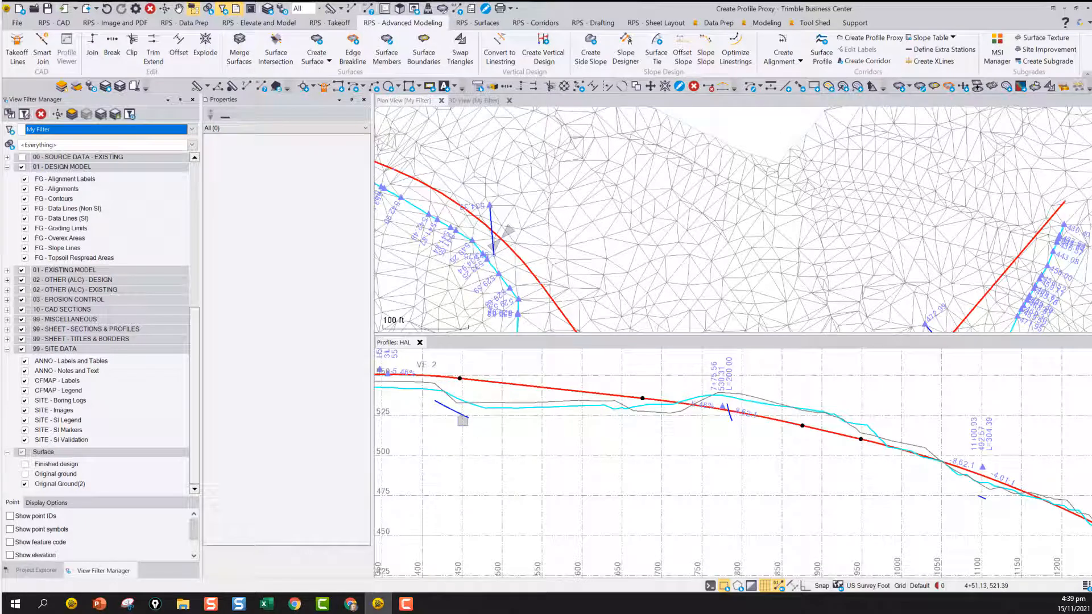
scroll(462, 421, "down", 5)
scroll(677, 444, "up", 2)
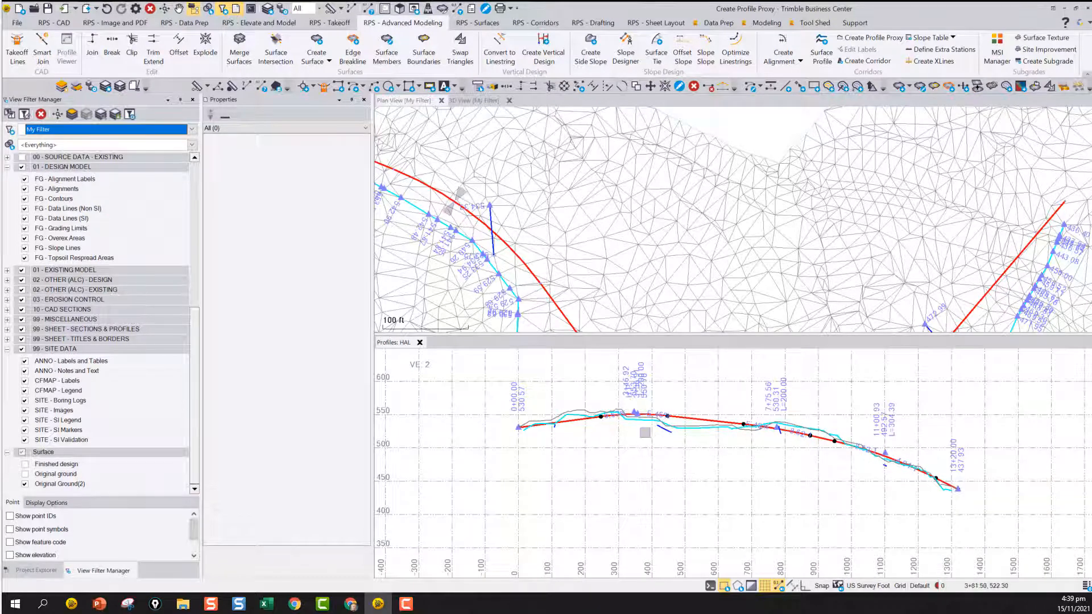
scroll(646, 438, "up", 1)
middle_click_drag(658, 445, 726, 436)
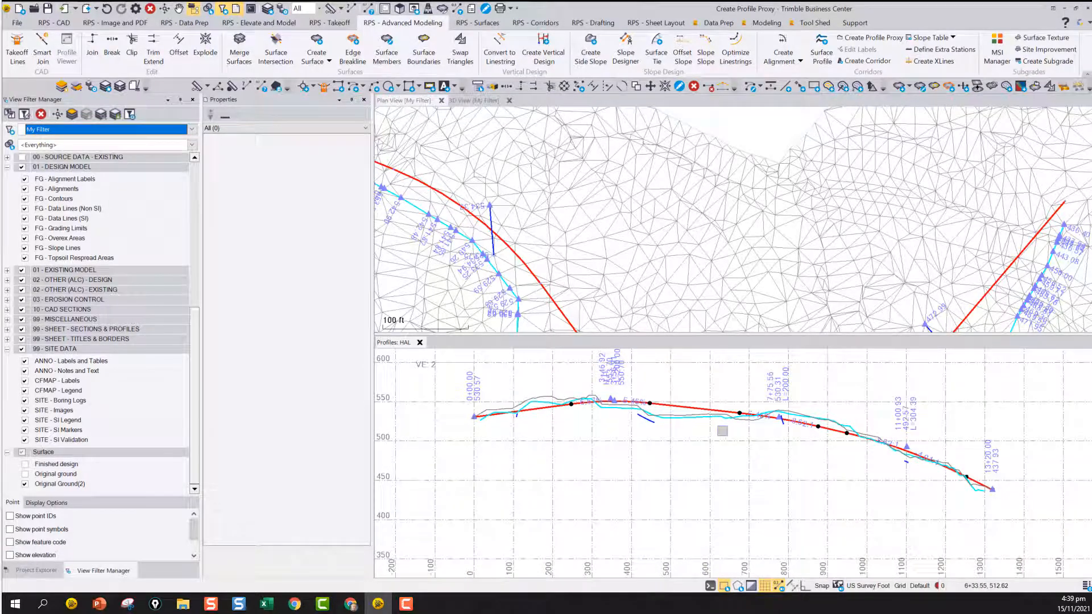
scroll(528, 207, "down", 1)
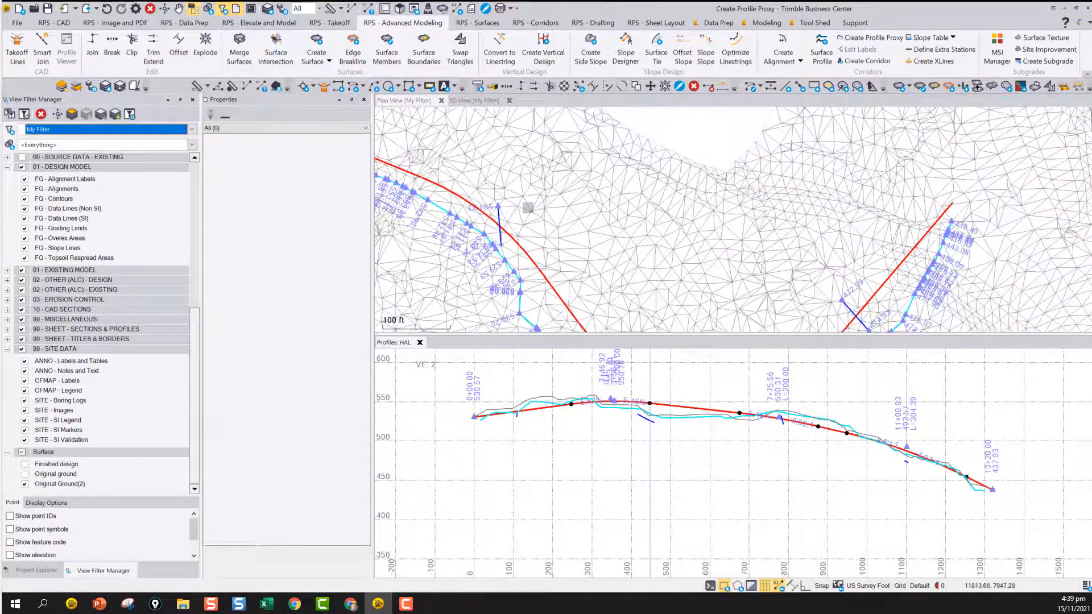
scroll(527, 207, "down", 3)
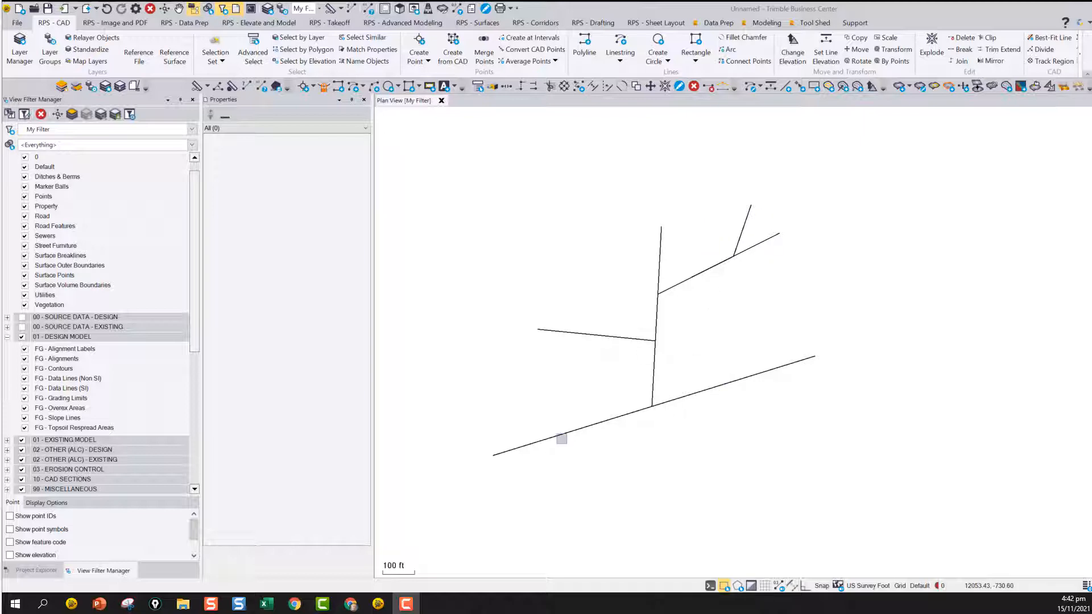
Create a vertical design named VD from all five CAD polylines in the plan view
left_click(399, 24)
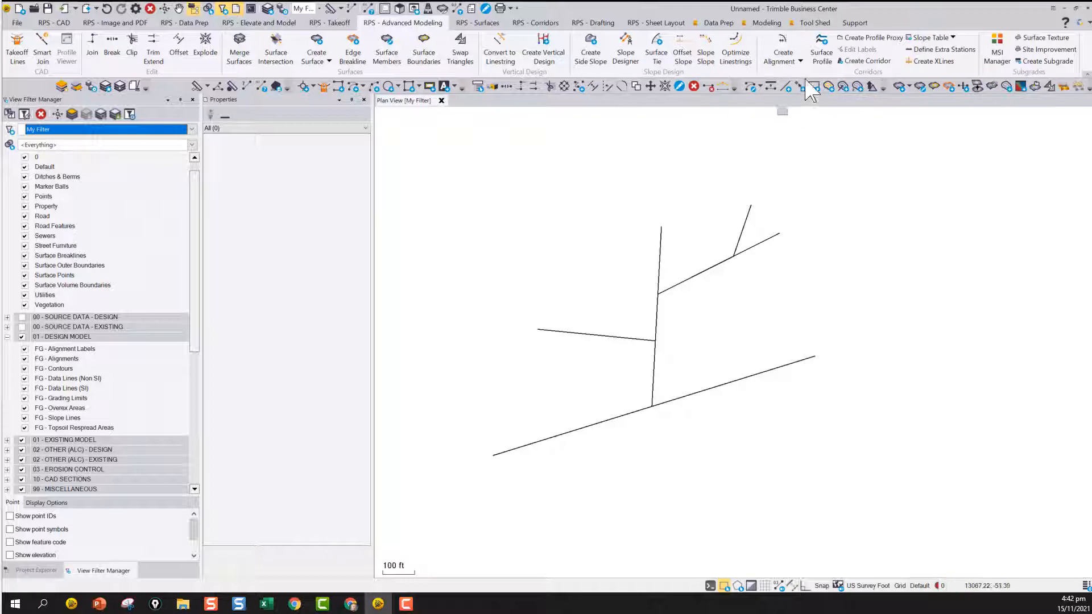
left_click(544, 52)
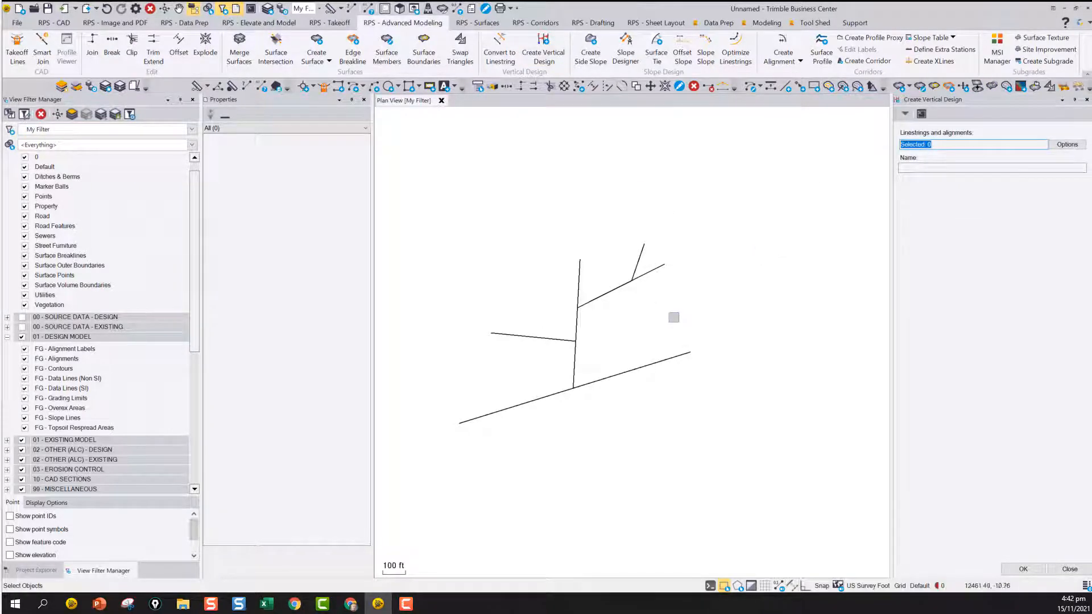
left_click_drag(734, 435, 439, 190)
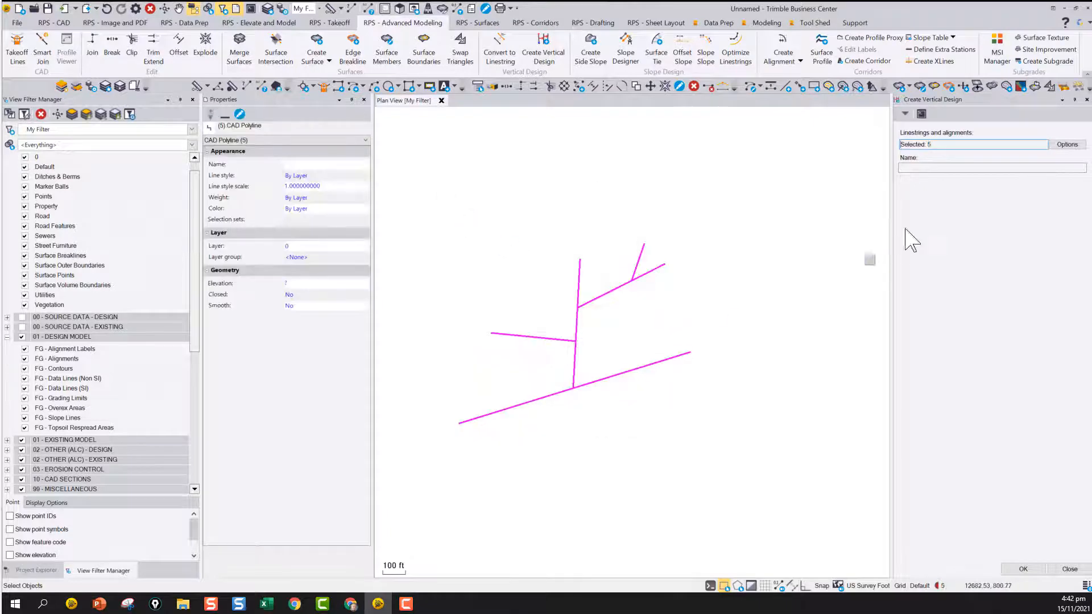
left_click(925, 167)
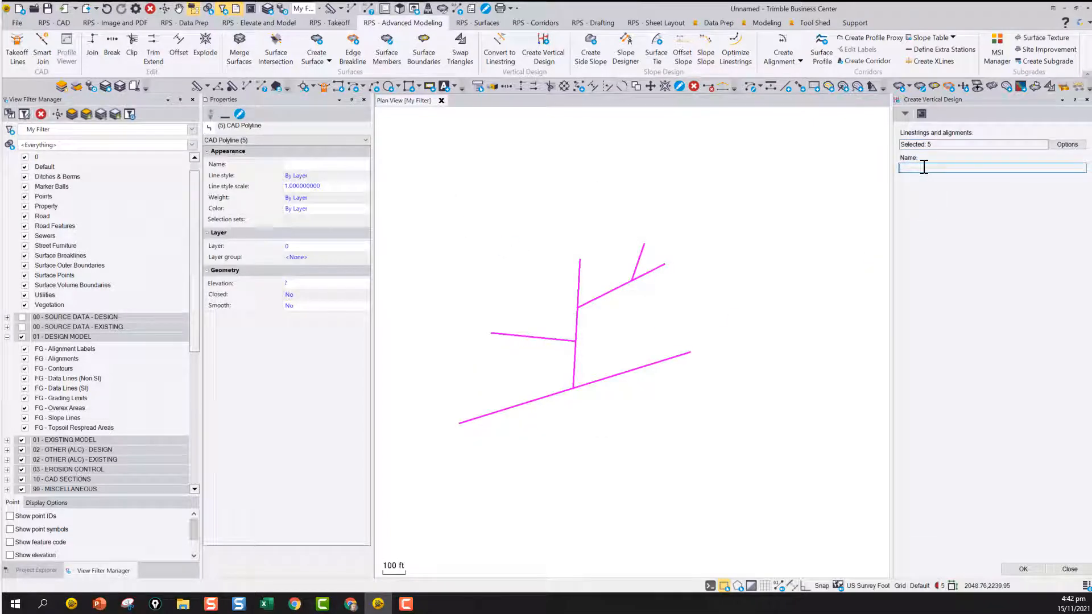
left_click(1025, 569)
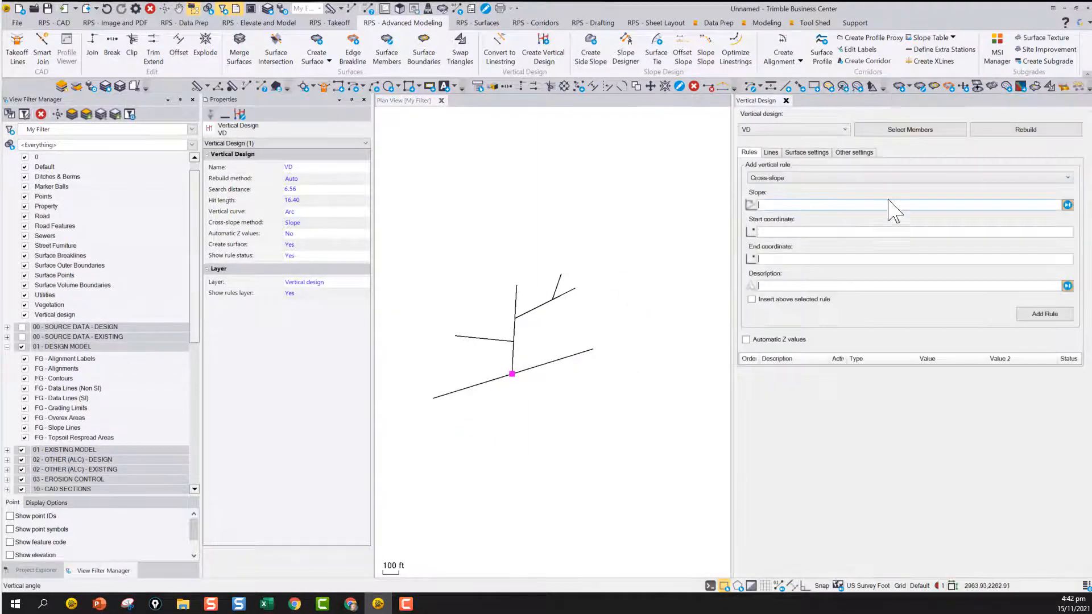
Review VD's member lines and add an elevation rule of 100 near the lower-left end of the long diagonal polyline
left_click(771, 154)
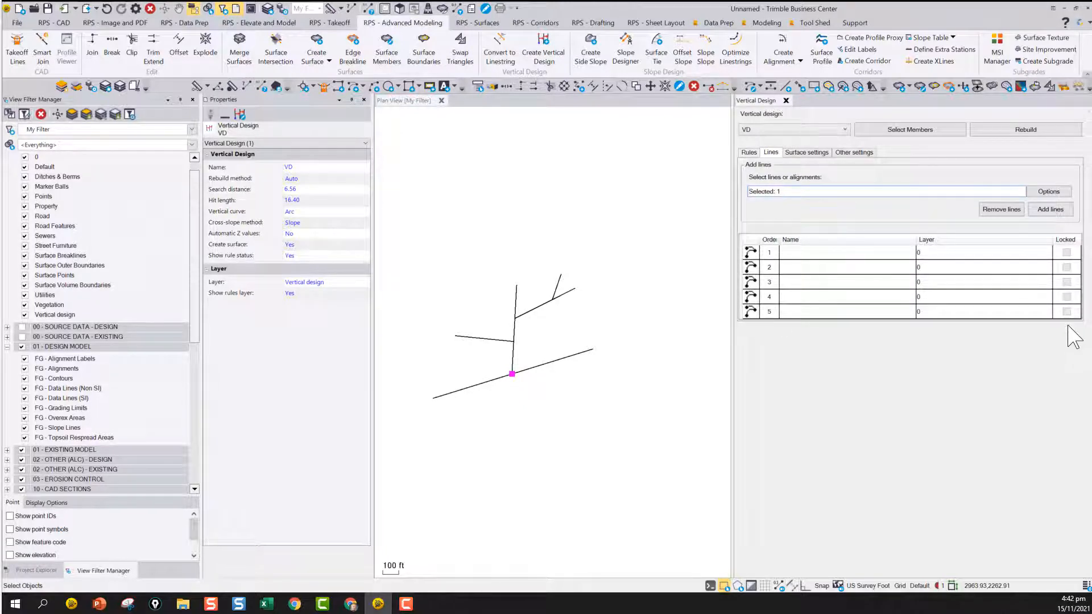
left_click(749, 153)
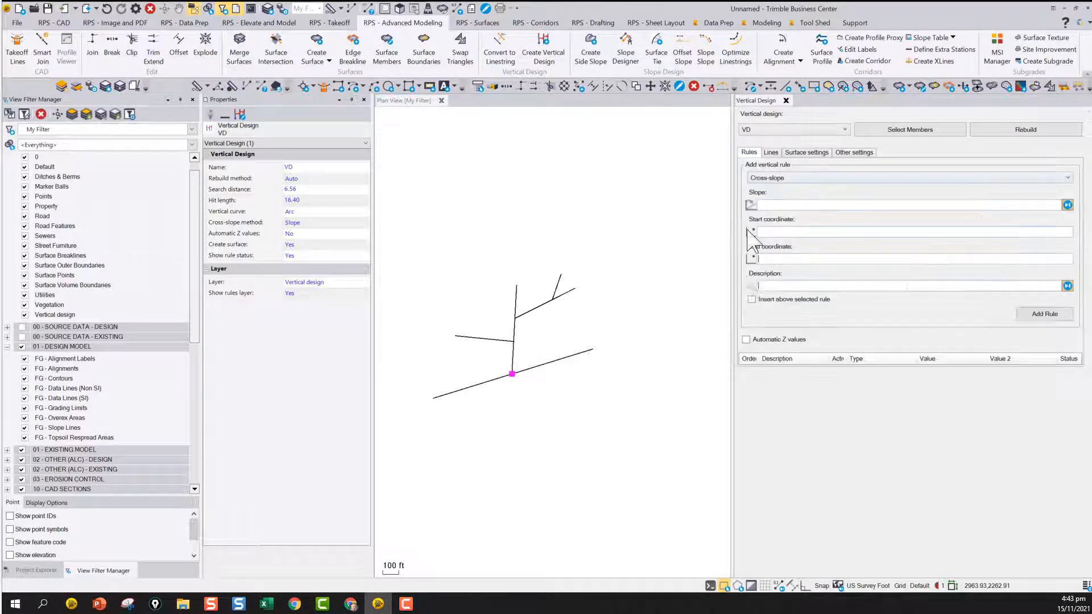
left_click(779, 179)
left_click(771, 188)
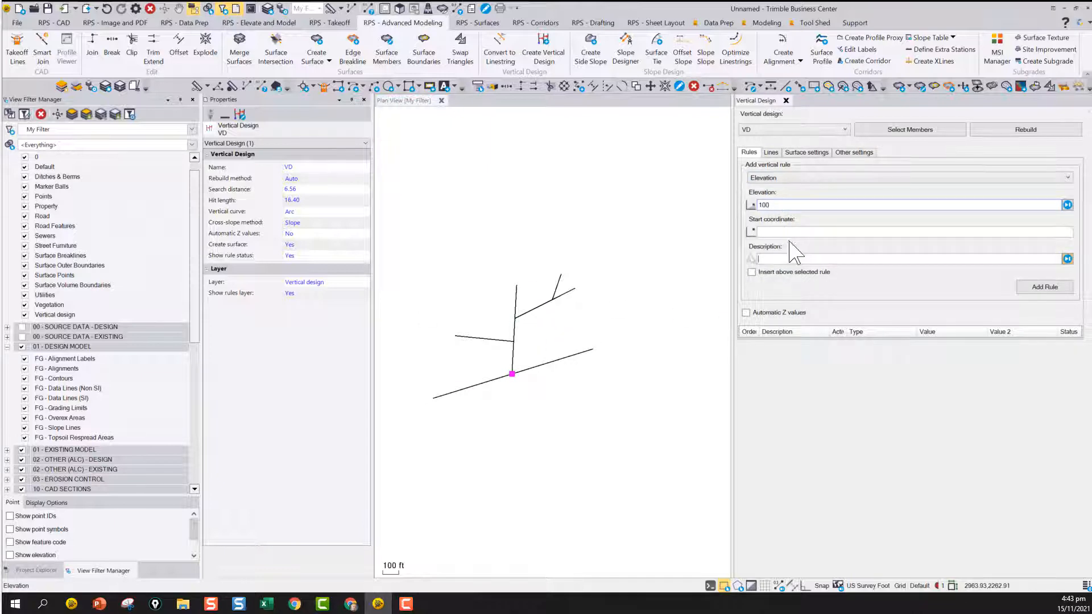
left_click(775, 231)
scroll(453, 393, "up", 3)
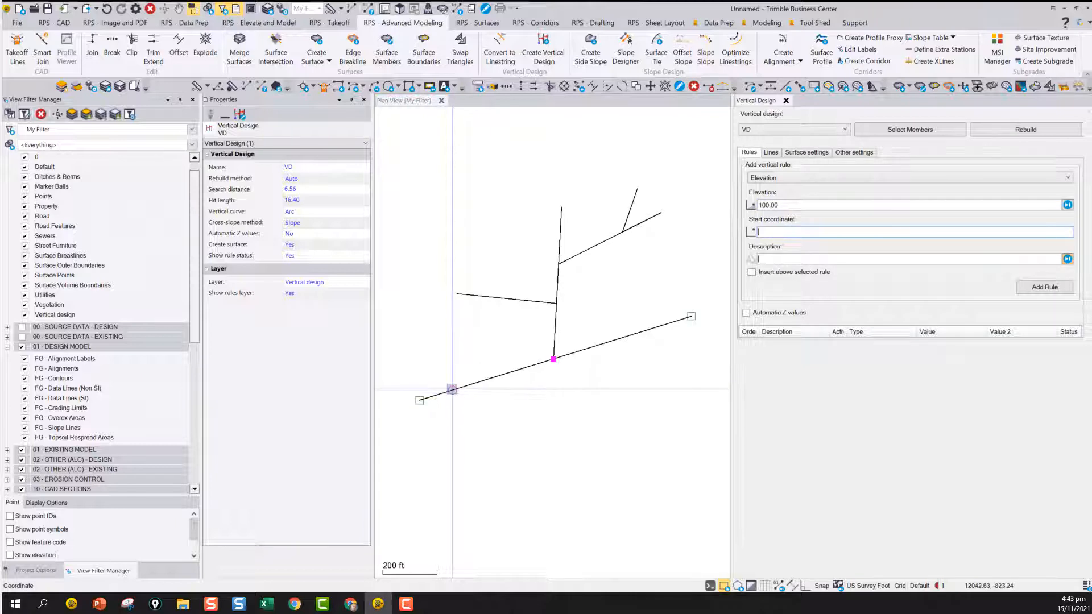
left_click(453, 390)
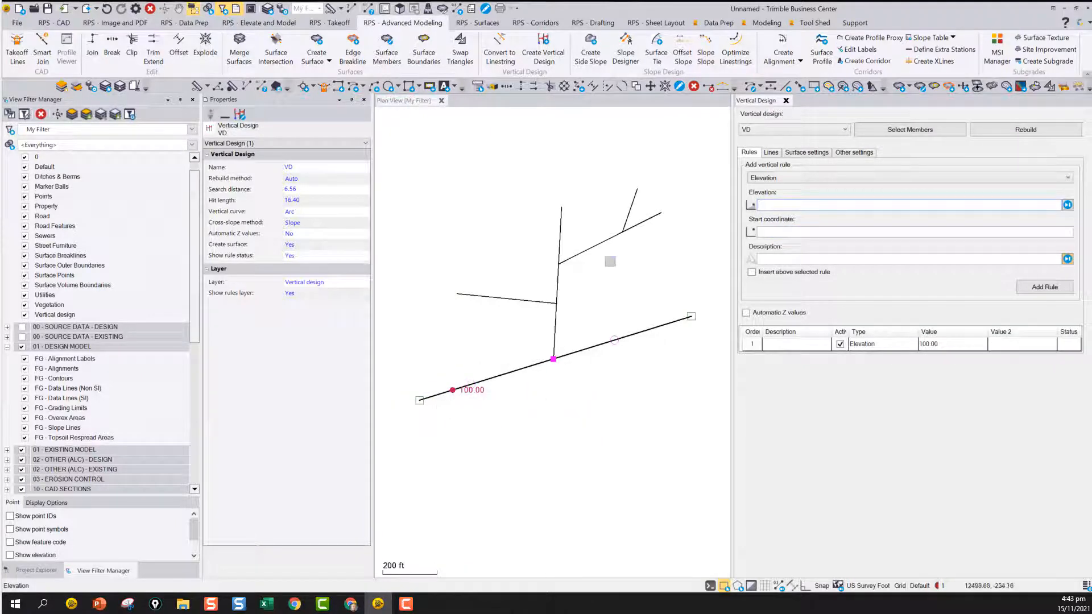
Open a 3D view of the vertical design and orbit it to a low oblique angle
left_click(400, 8)
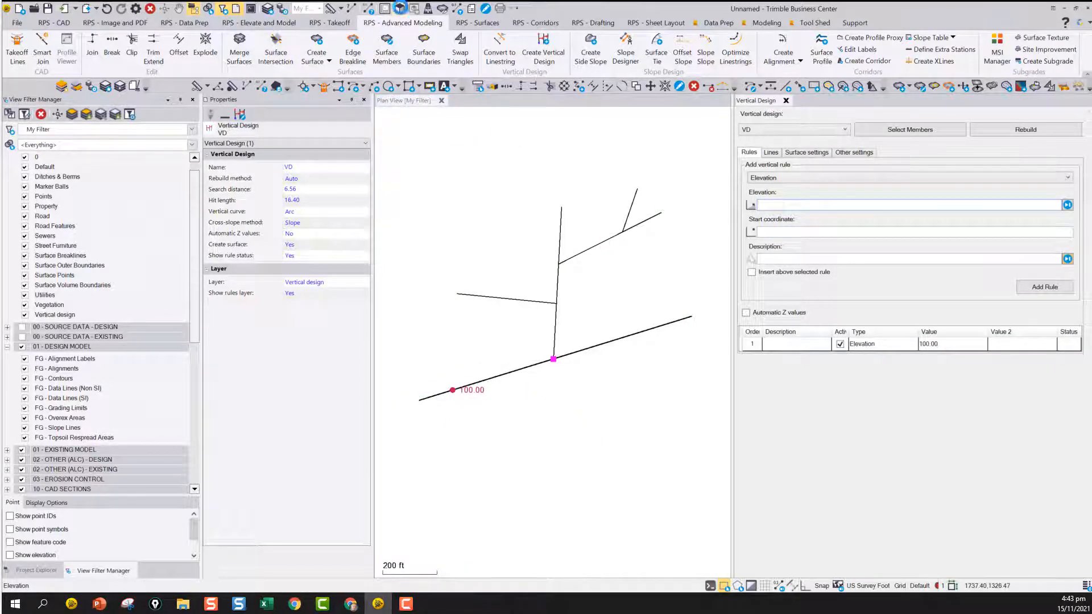
middle_click_drag(910, 410, 924, 322)
scroll(895, 389, "down", 5)
middle_click_drag(841, 437, 861, 422)
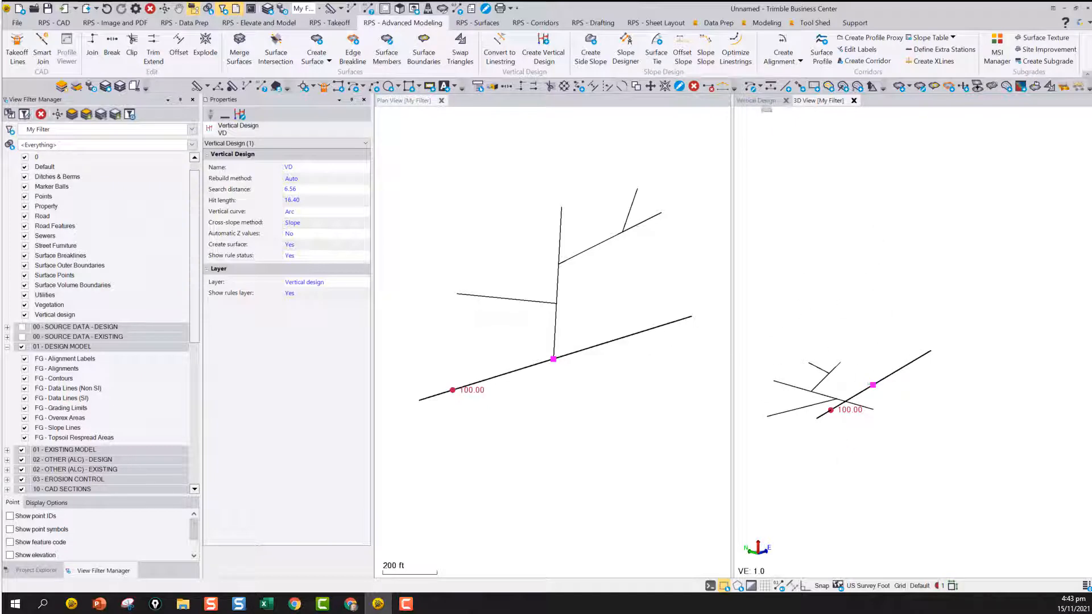
Turn on automatic Z values for VD and inspect the generated surface in 3D
left_click(762, 101)
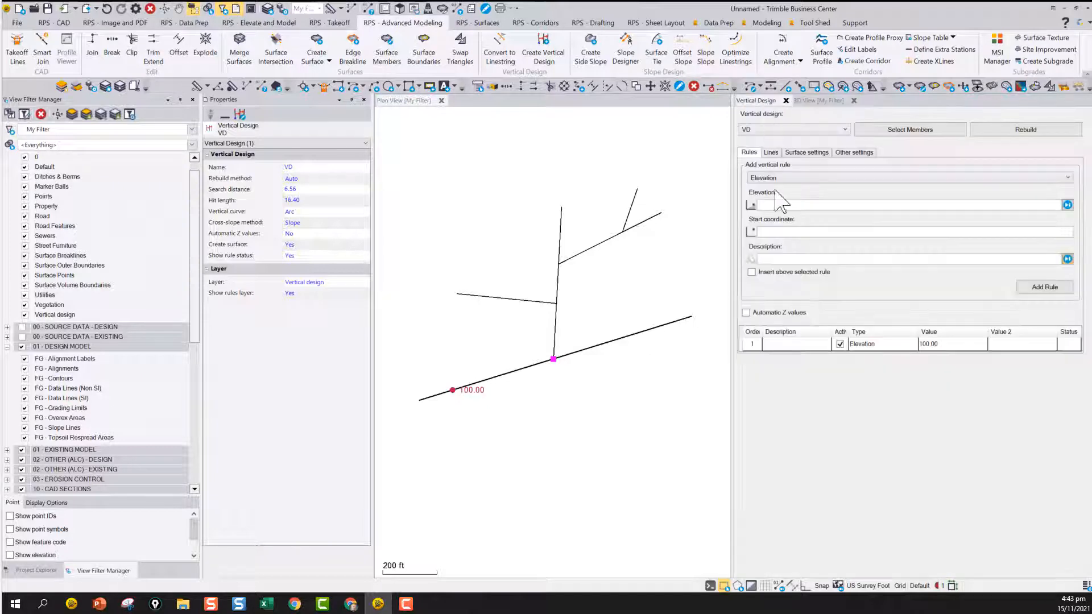
left_click(746, 313)
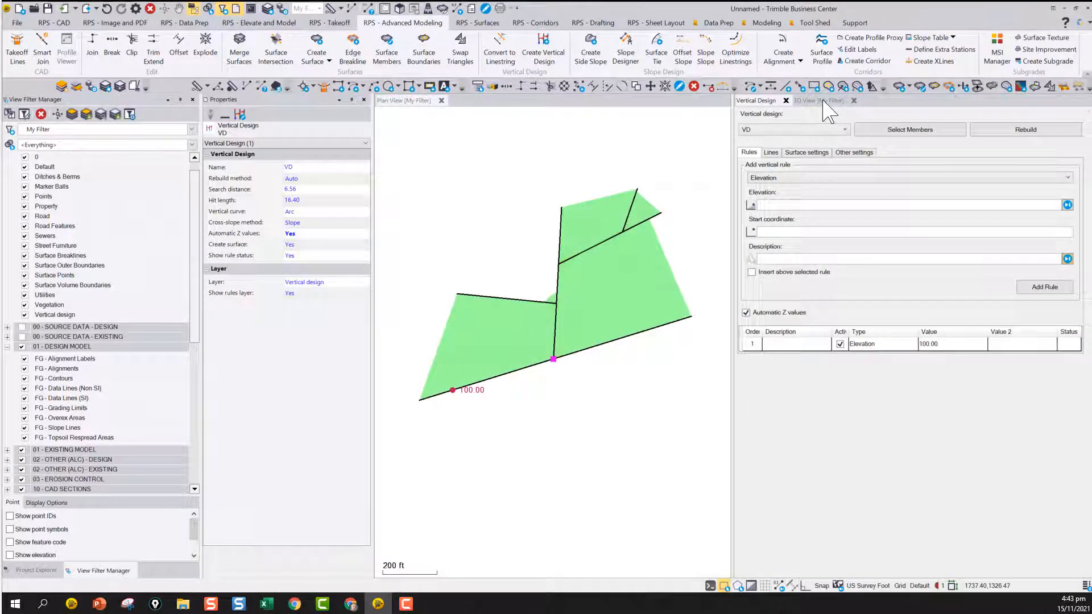
left_click(822, 101)
left_click_drag(864, 385, 799, 425)
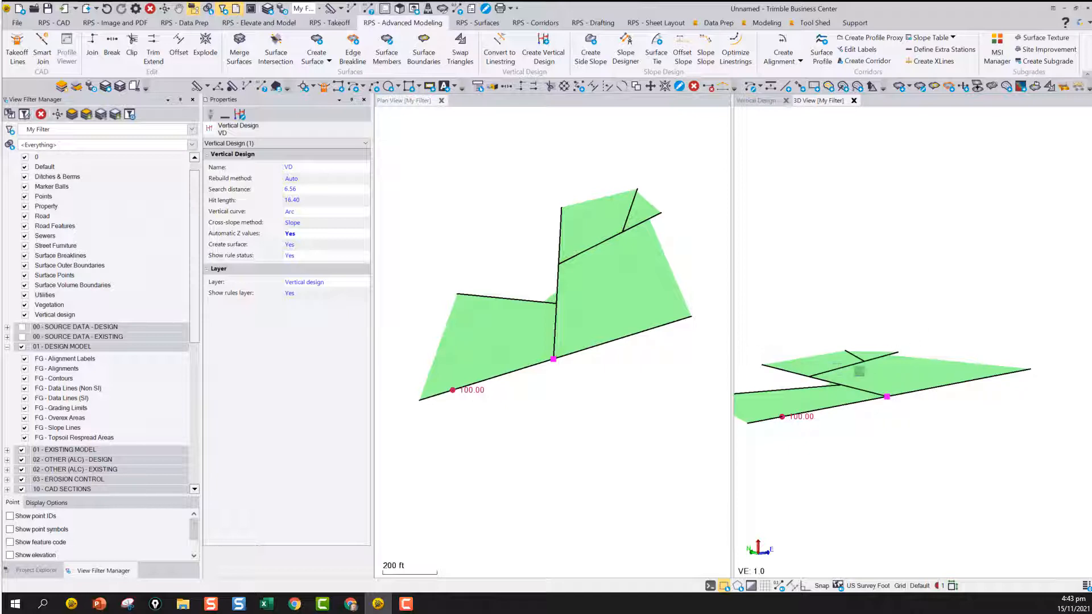
scroll(854, 400, "down", 2)
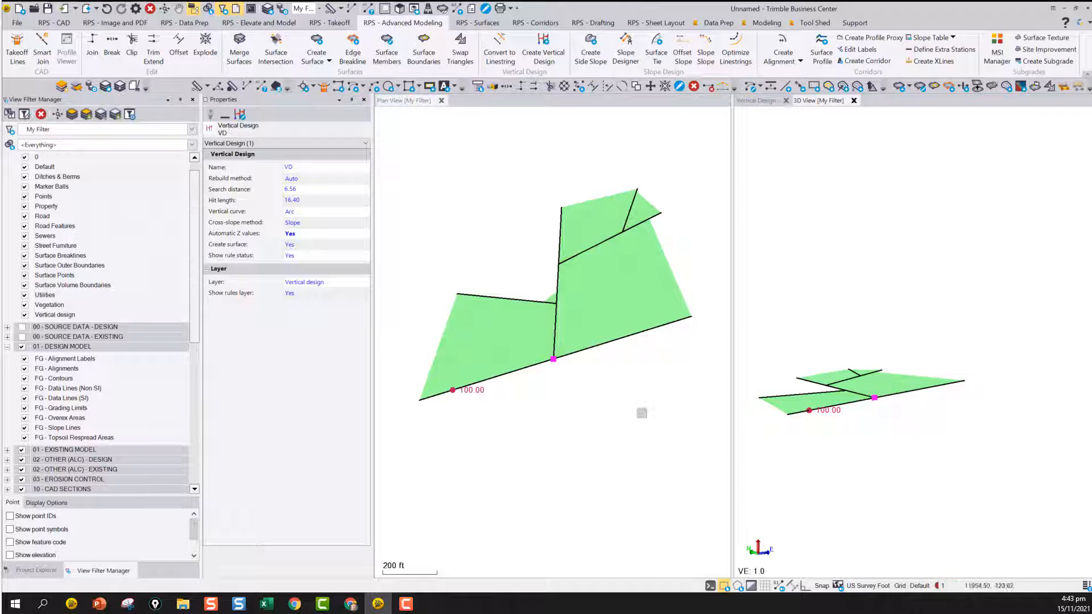
Add an elevation rule of 120 near the upper-right end of the long diagonal polyline
left_click(757, 101)
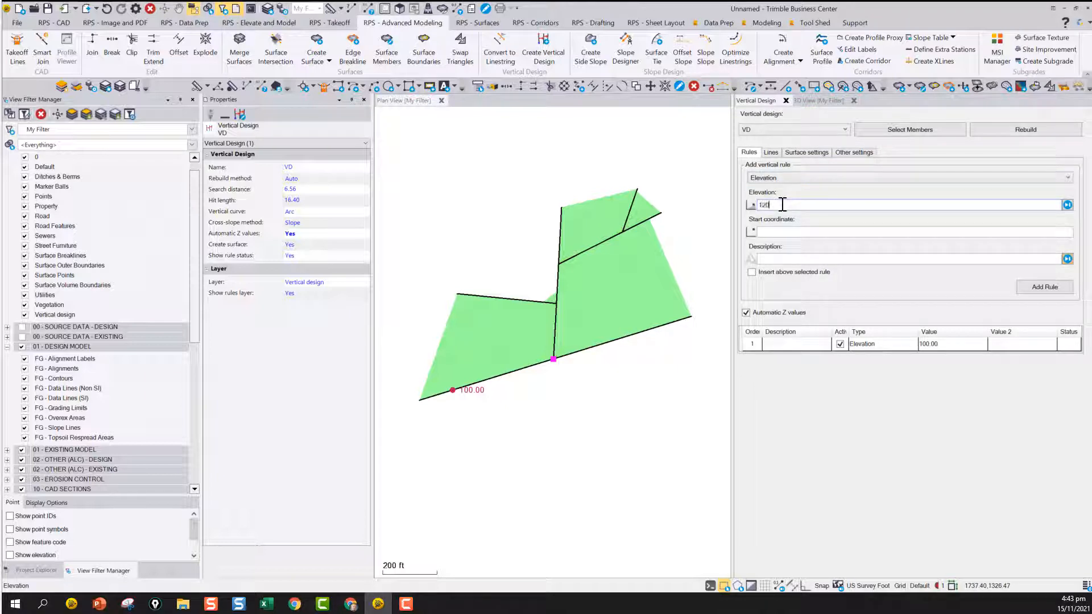
left_click(789, 232)
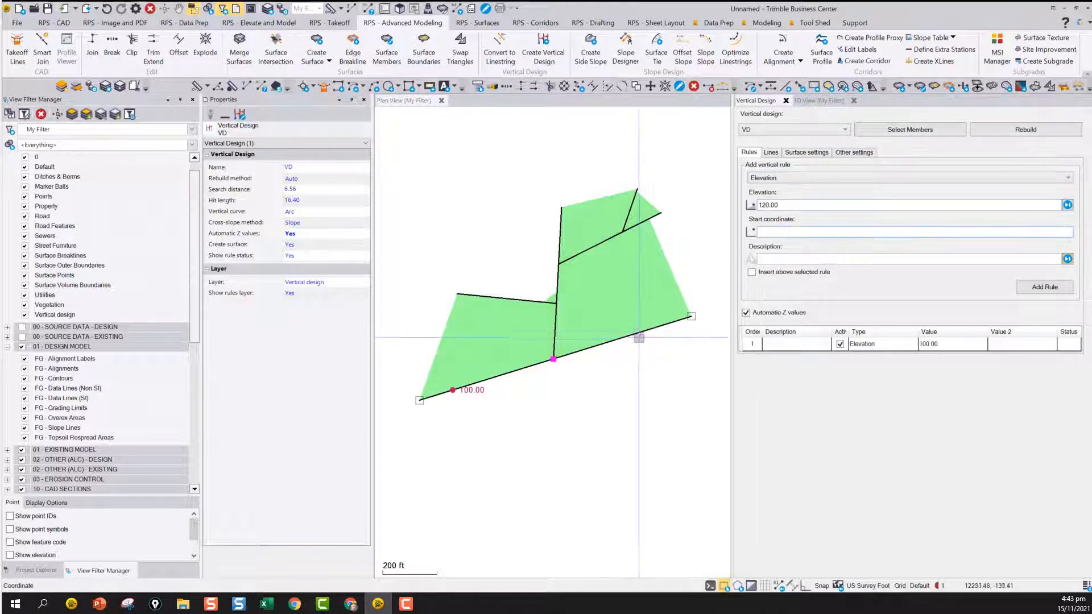
left_click(640, 333)
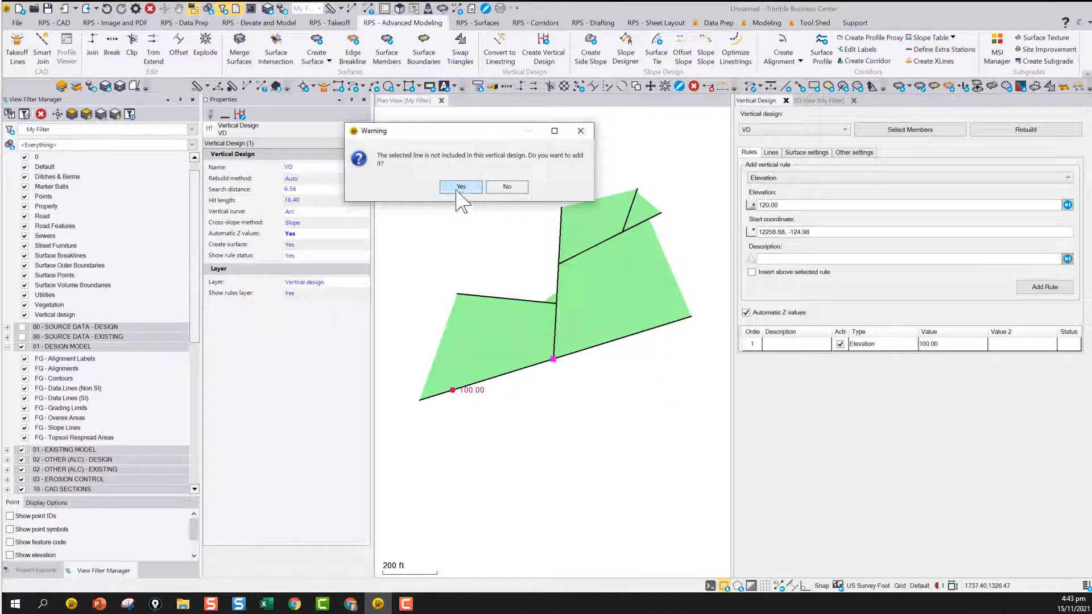
left_click(506, 187)
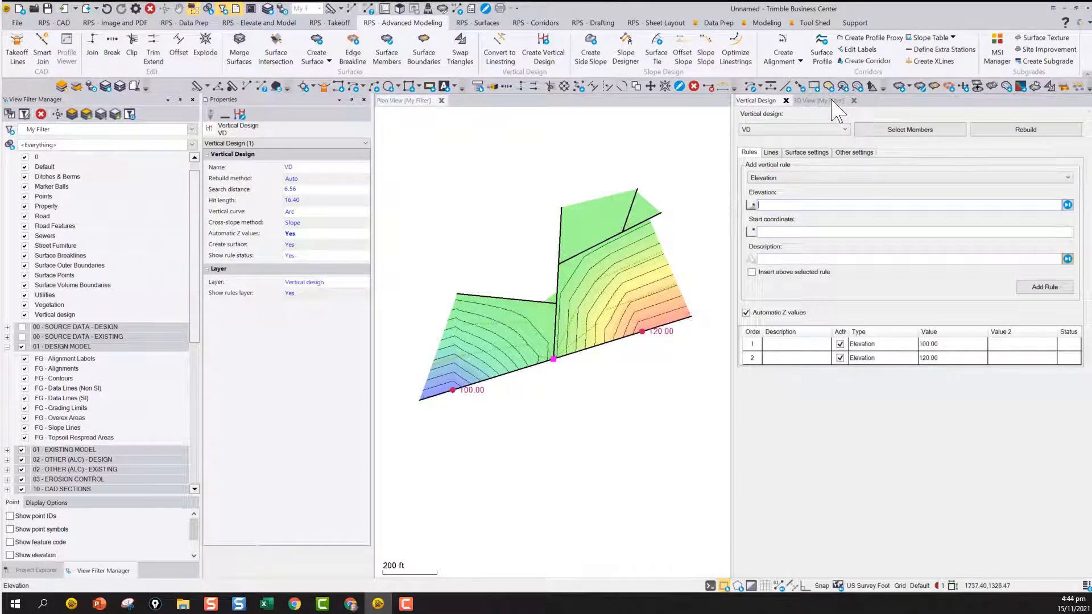
Examine in 3D how the surface grades between the 100 and 120 elevation rules
left_click(820, 101)
scroll(885, 393, "up", 3)
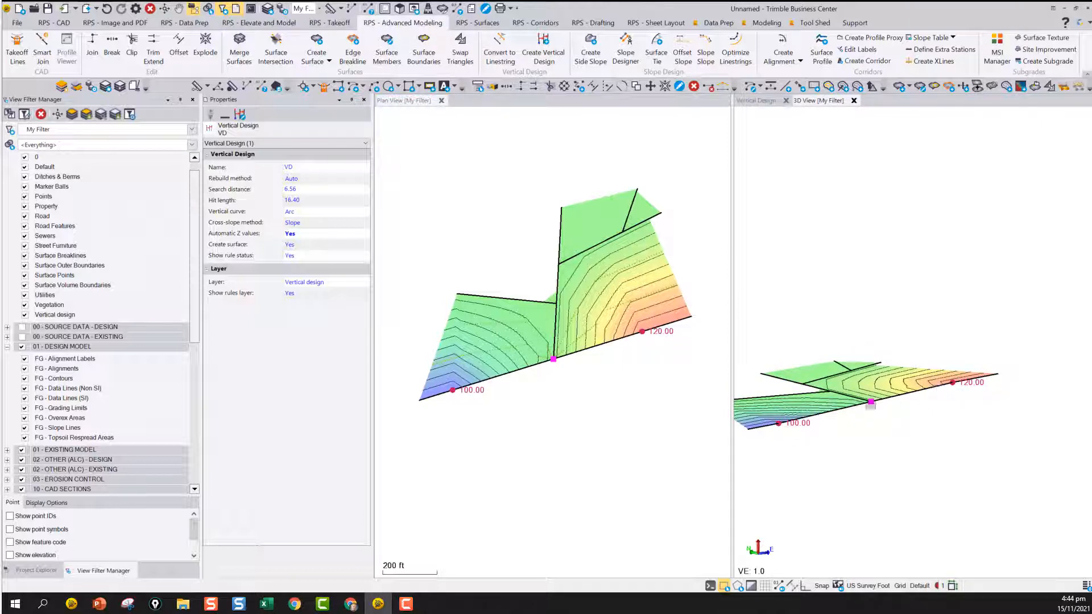
scroll(871, 403, "up", 2)
scroll(855, 393, "up", 2)
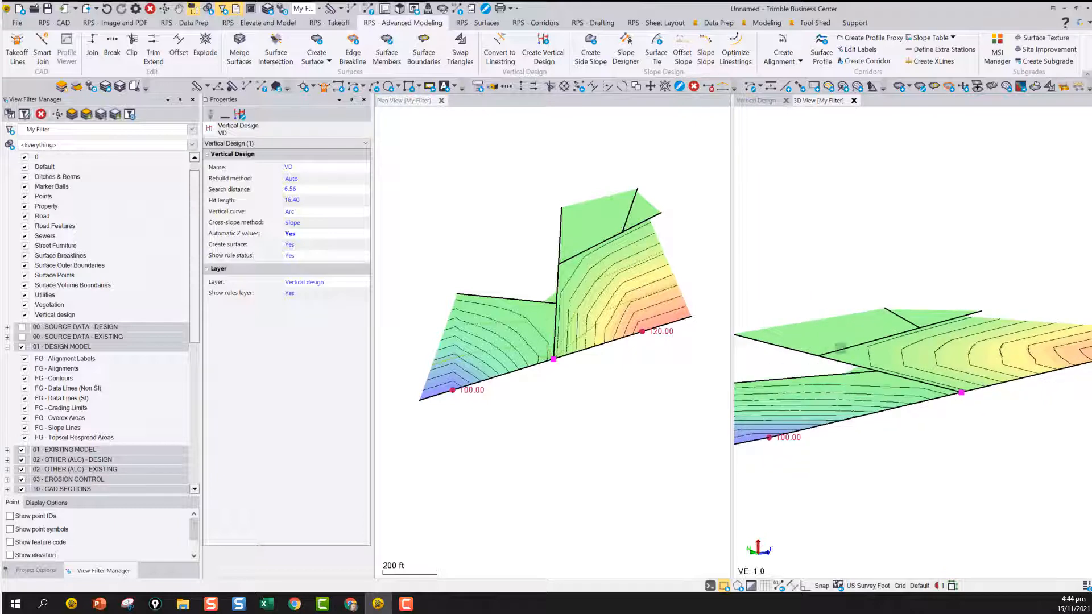
scroll(1002, 364, "down", 3)
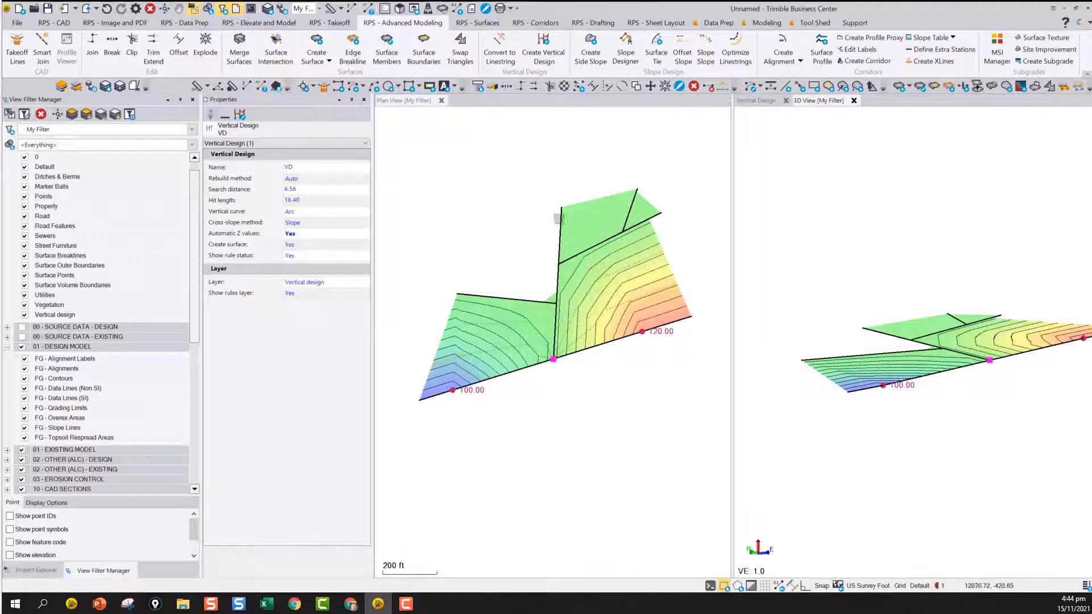
Add an elevation rule of 130 near the upper end of the near-vertical polyline
left_click(756, 100)
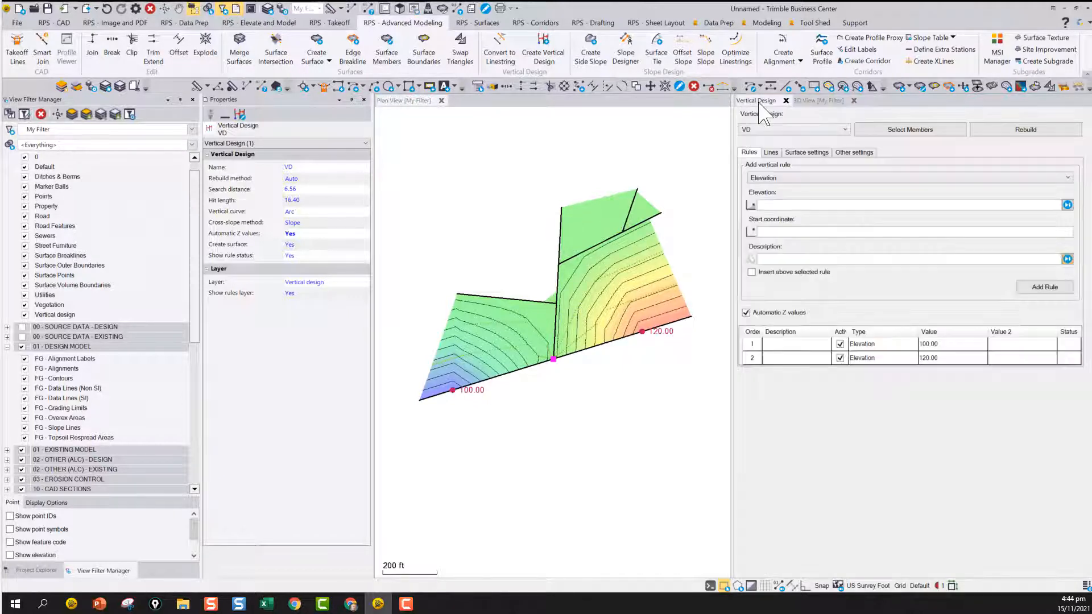
left_click(781, 206)
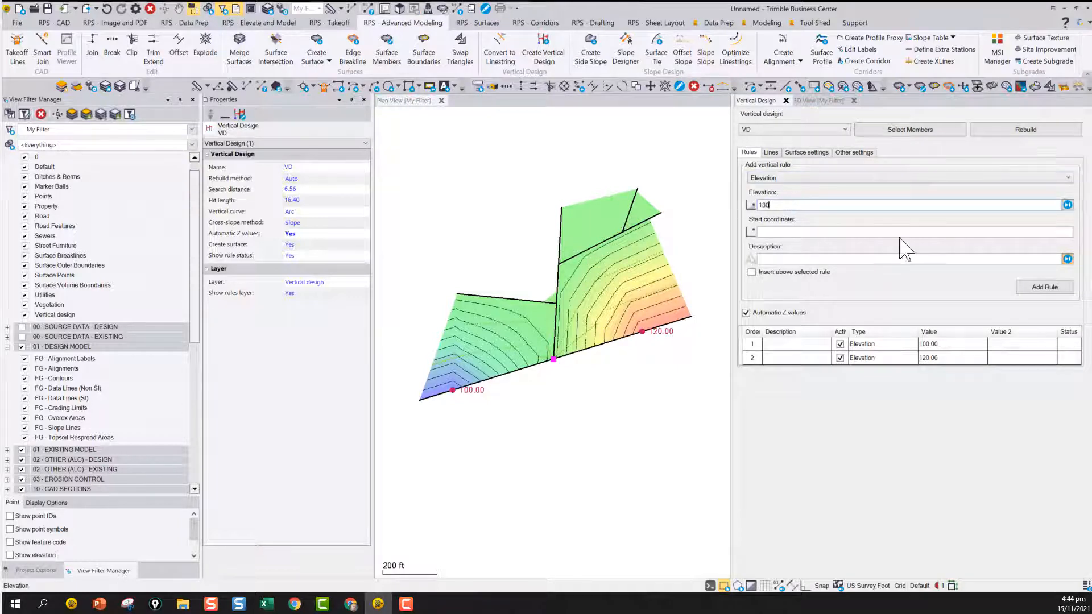
type("130")
left_click(768, 231)
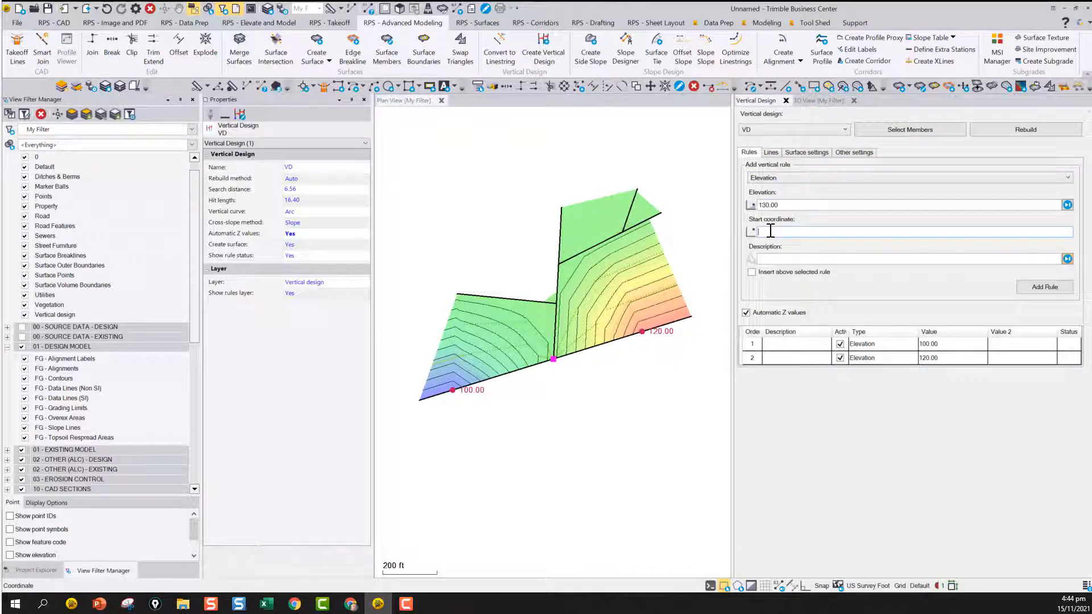
left_click(561, 226)
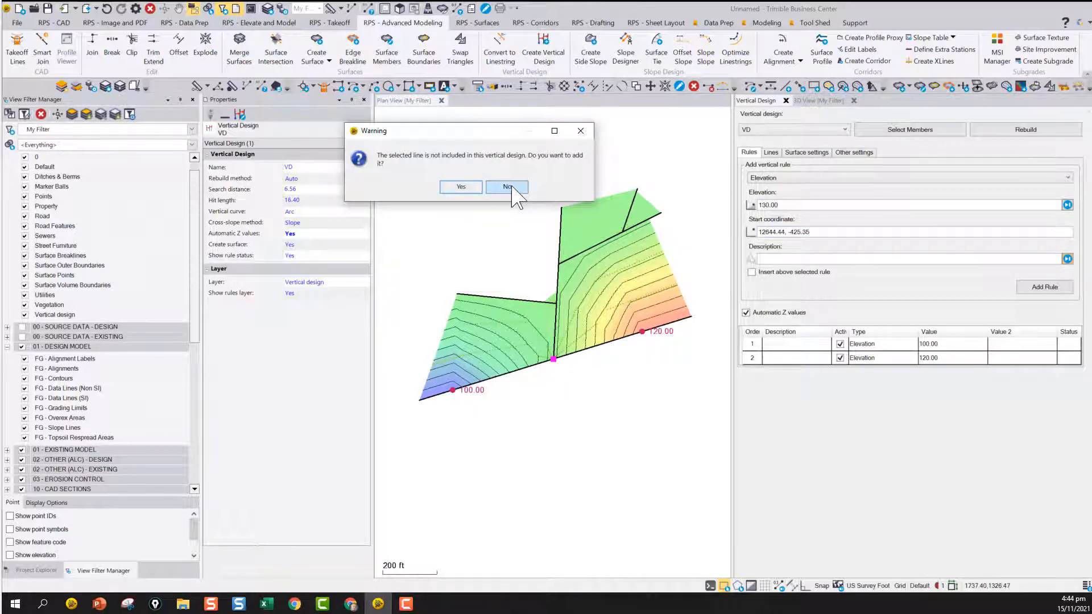
left_click(462, 186)
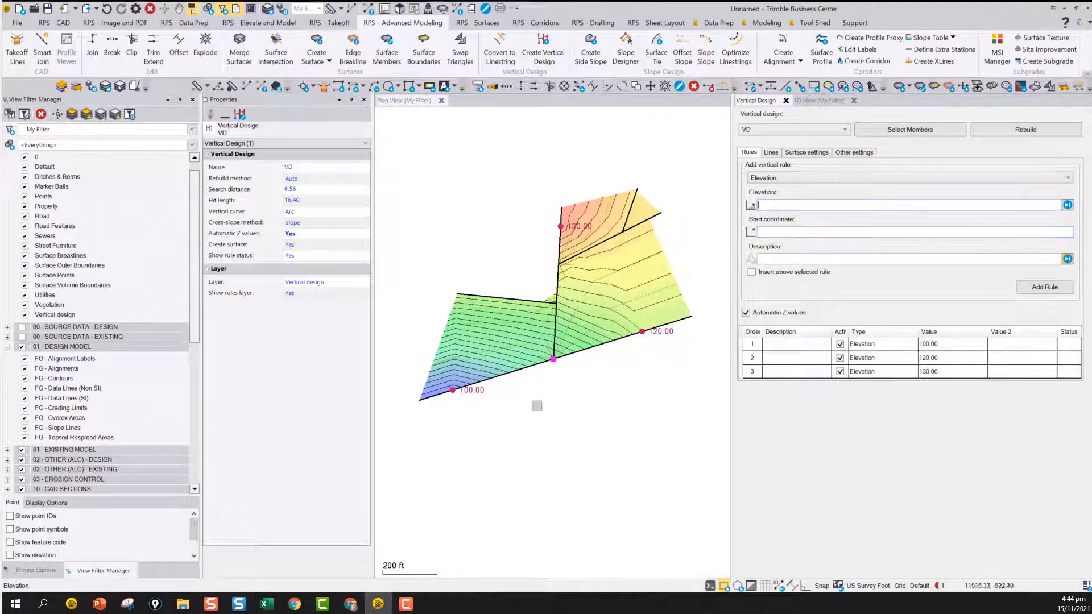
Examine the surface shaped by the three elevation rules in 3D, with the vertical exaggeration raised to 3.8
left_click(818, 100)
left_click_drag(997, 373, 1004, 347)
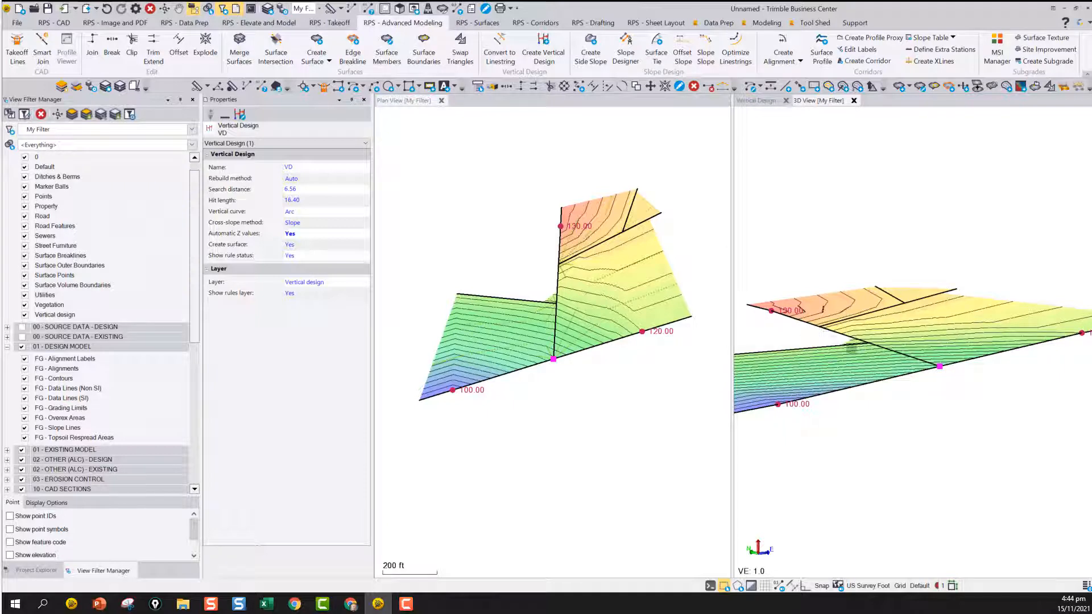
scroll(898, 359, "down", 2)
middle_click_drag(897, 359, 941, 389)
scroll(910, 353, "up", 4)
scroll(903, 381, "up", 6, "ctrl")
scroll(908, 331, "down", 2)
scroll(919, 390, "down", 2)
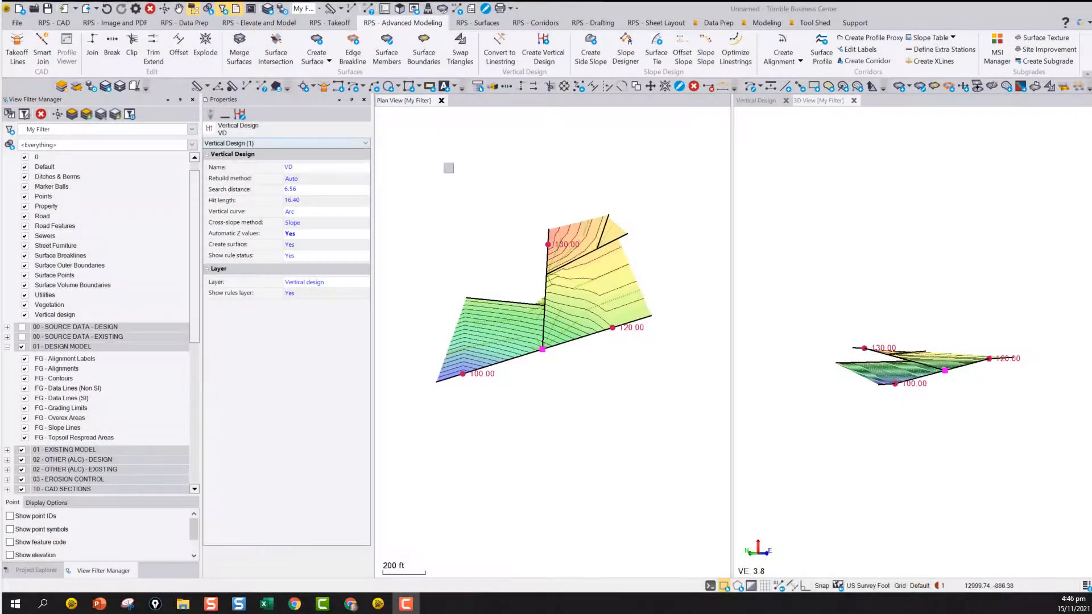
Open the Layer Manager, widen it, browse the layers and filter the list by CADXS
left_click(57, 23)
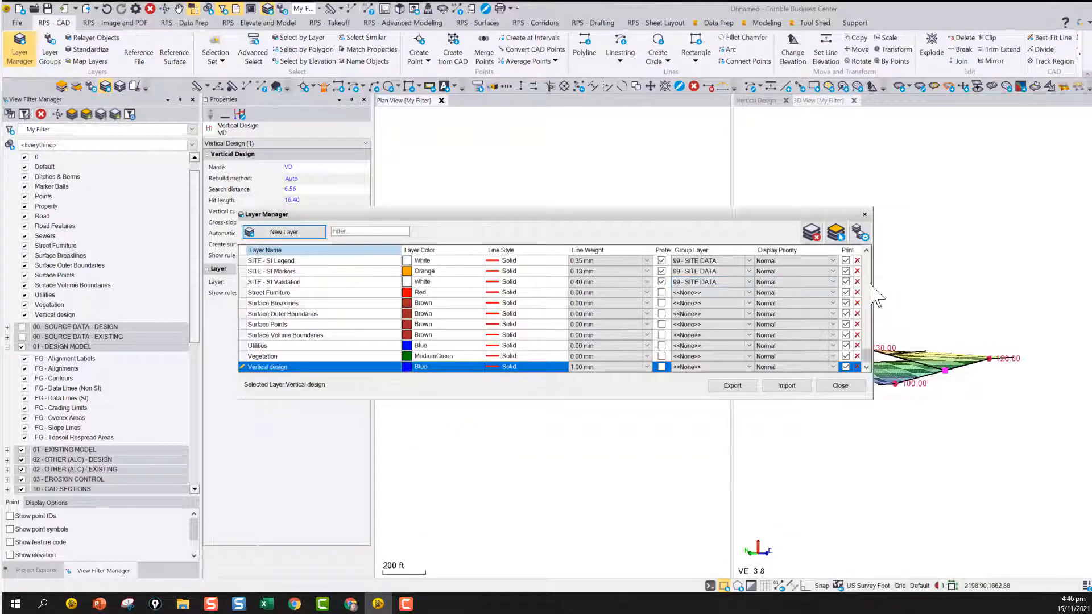
left_click_drag(960, 283, 961, 284)
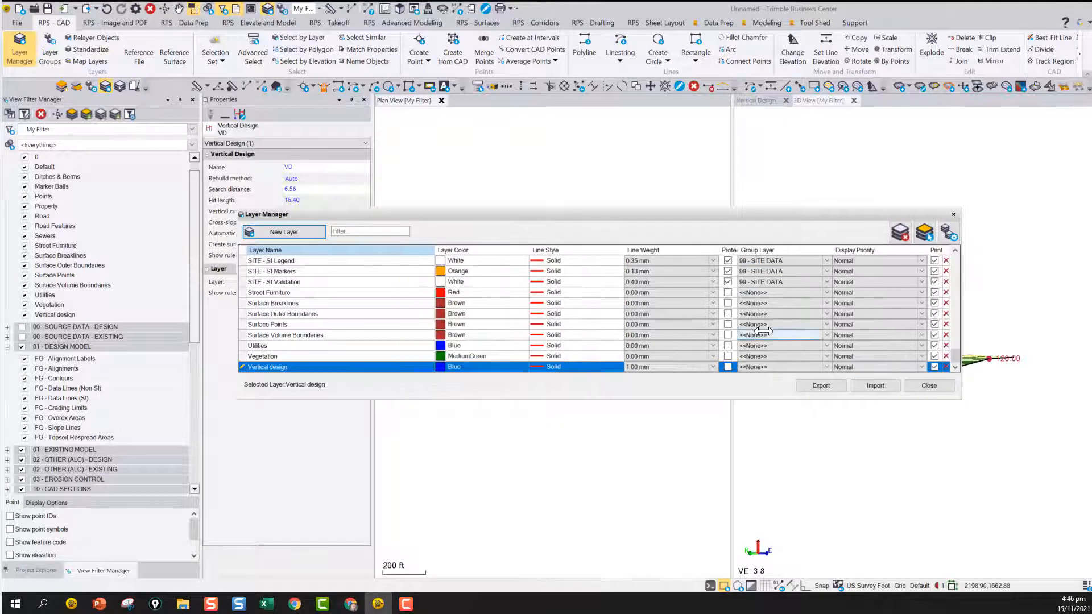
left_click(350, 229)
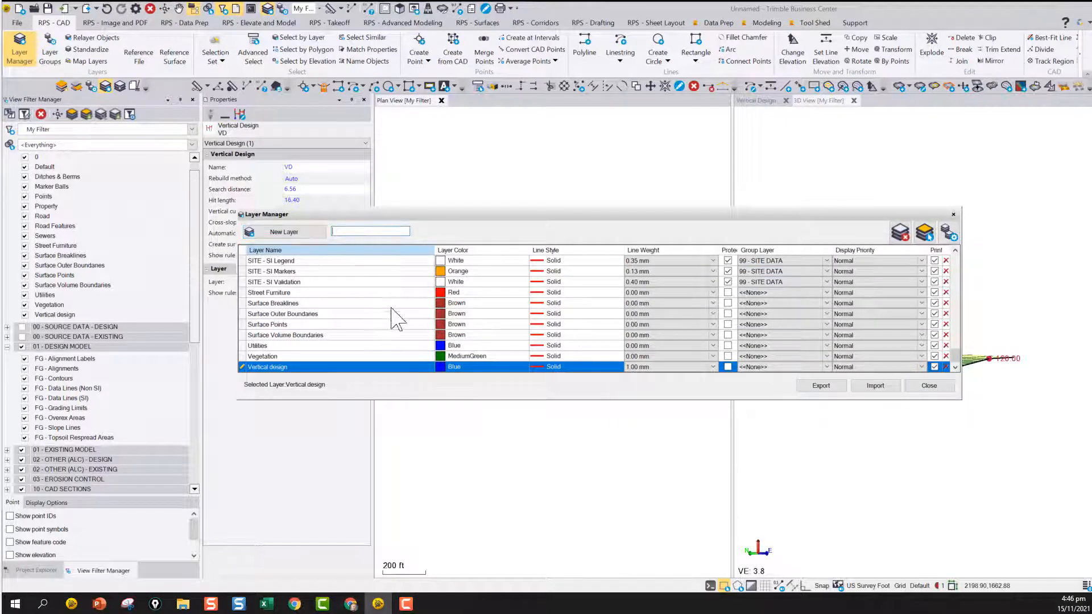
scroll(284, 336, "up", 8)
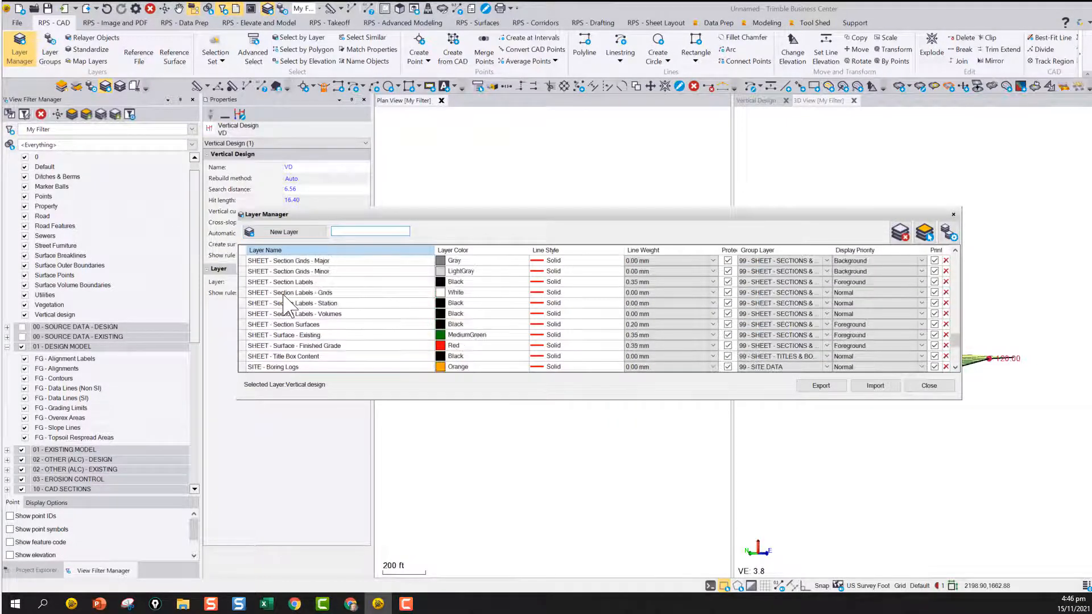
scroll(281, 350, "up", 10)
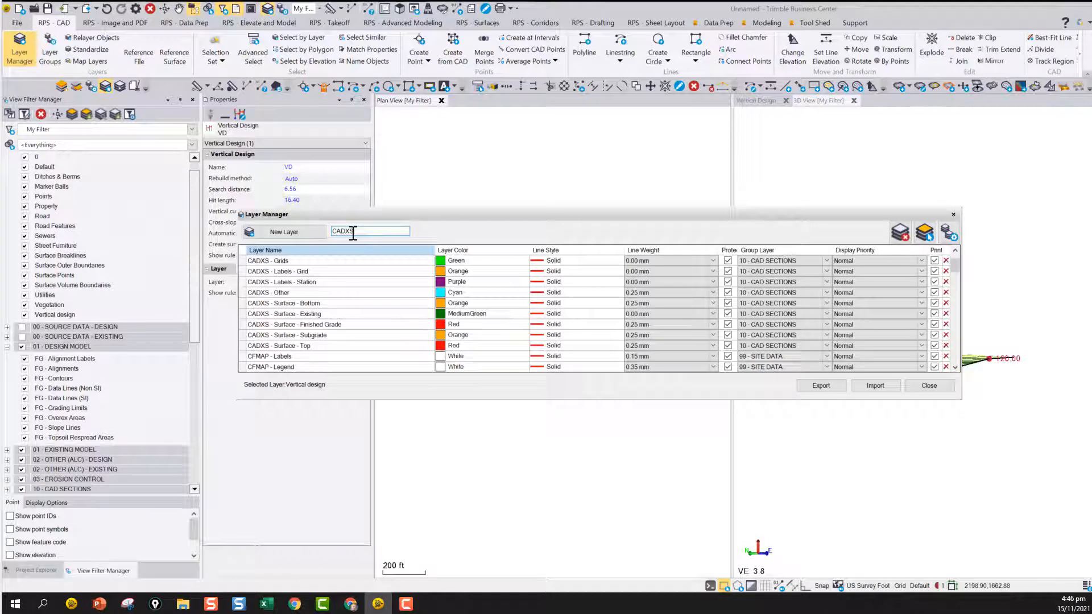
key("Return")
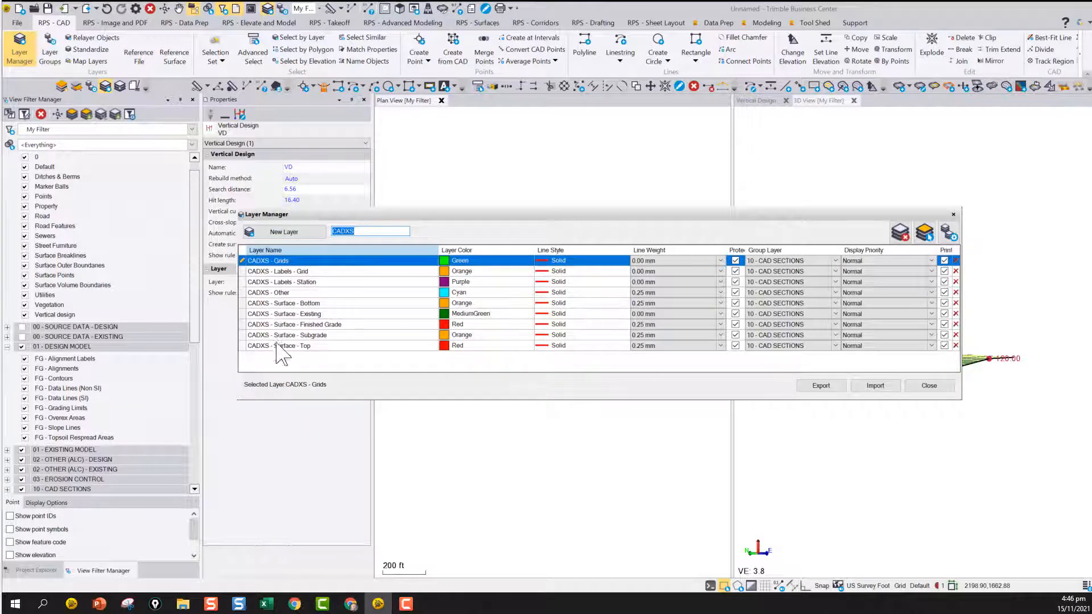
Replace the layer filter with SHEET to list the sheet layers
left_click_drag(329, 229, 303, 230)
type("SHEET")
key("Return")
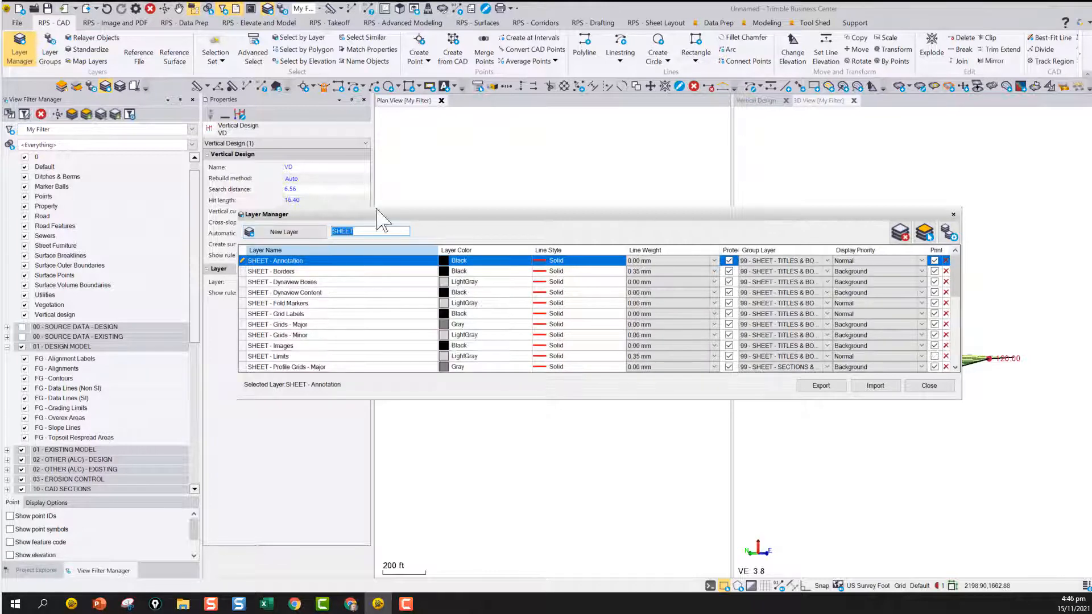
Filter the layer list by FG and look through the finished-grade layers
left_click_drag(308, 230, 282, 230)
type("FG")
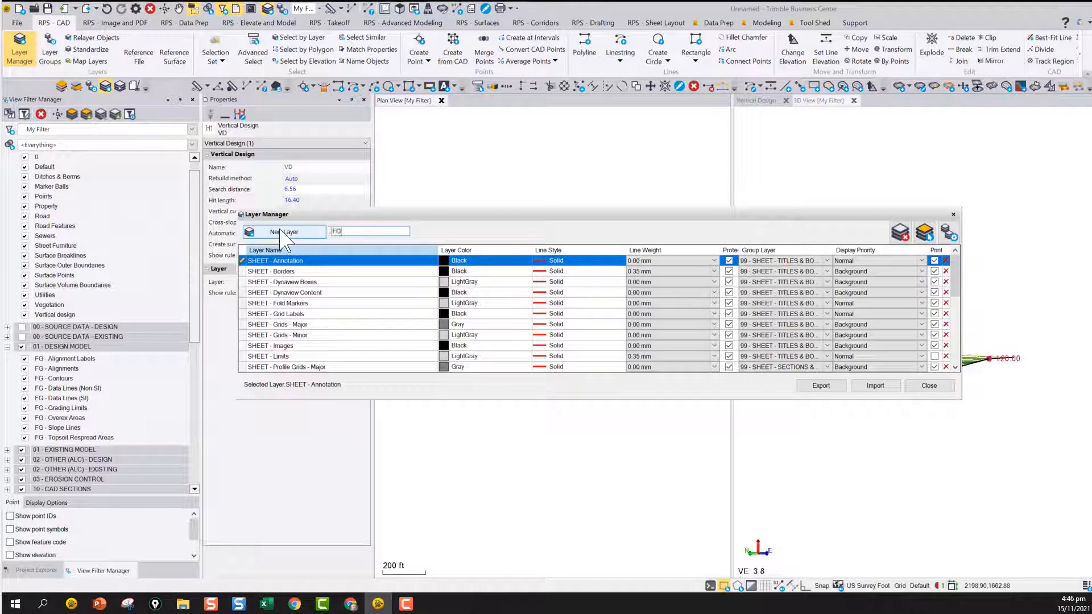
key("Return")
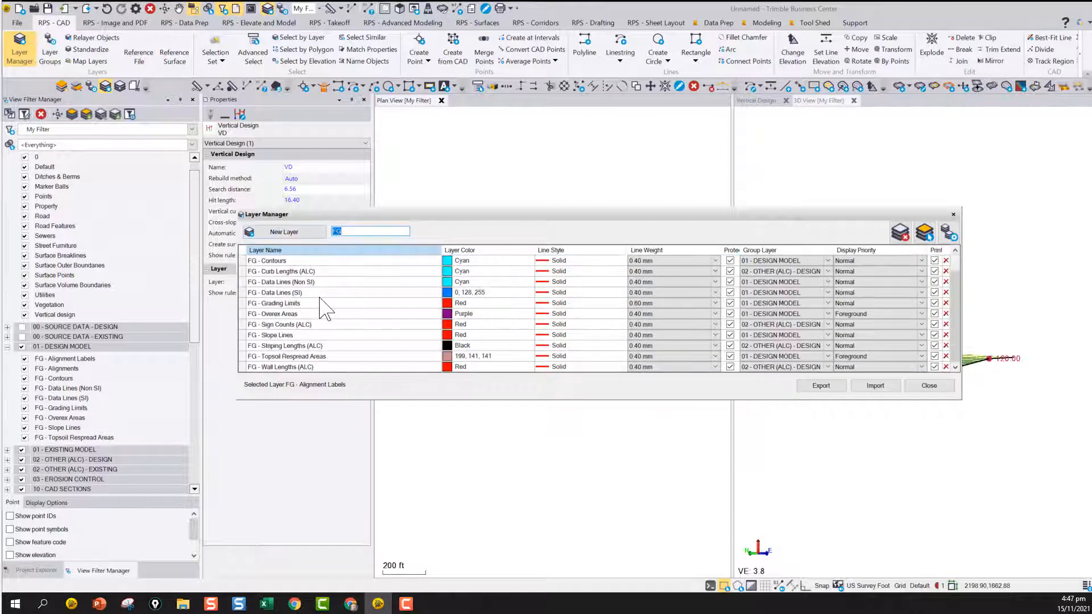
Replace the layer filter with XS to list the cross-section layers
left_click_drag(345, 232, 310, 239)
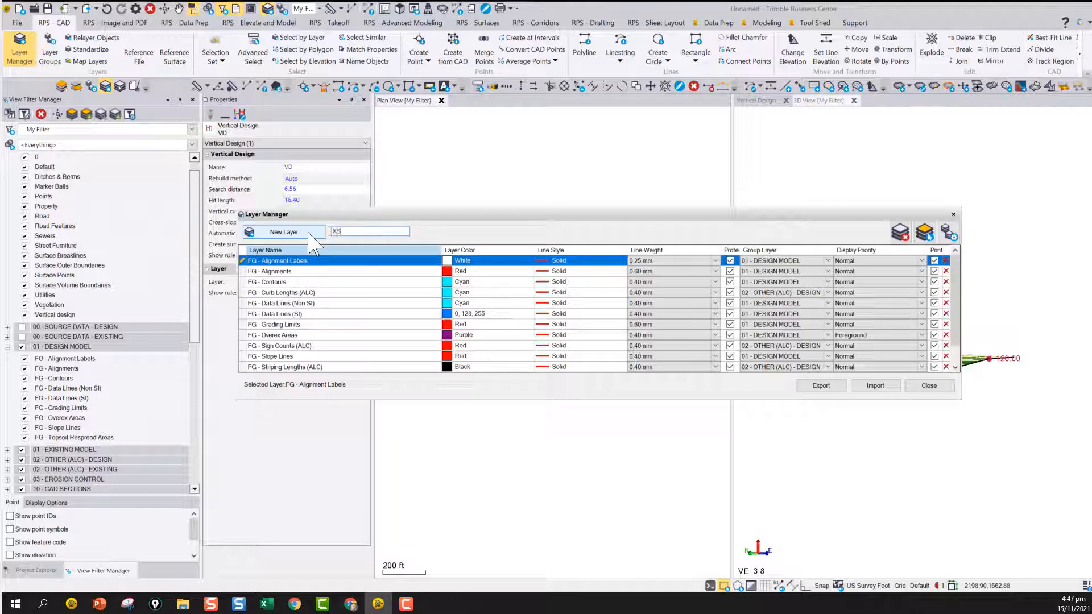
type("XS")
key("Return")
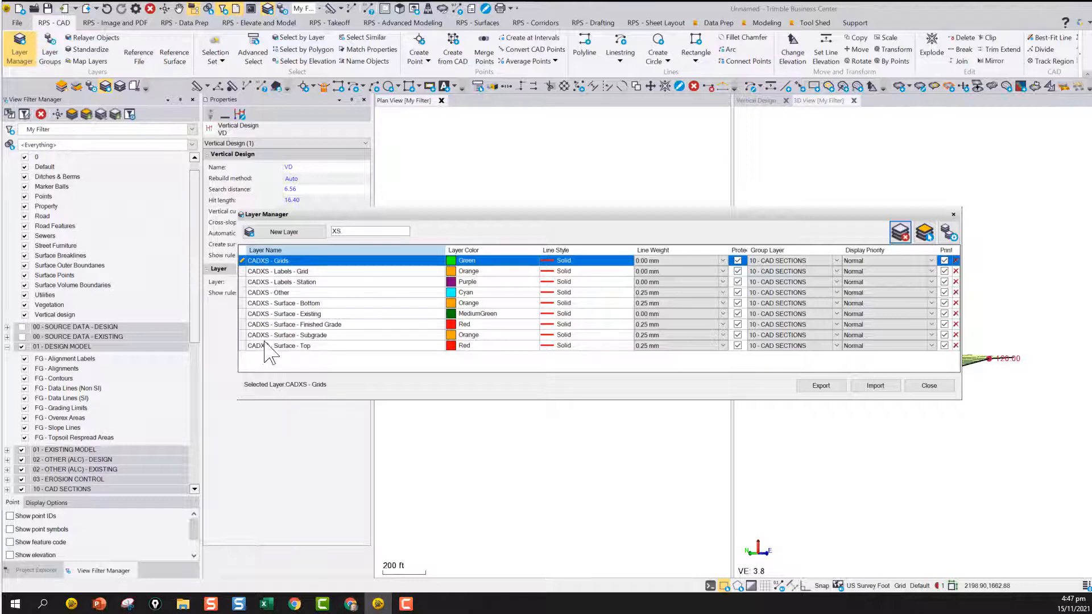
Clear the layer filter, narrow the Layer Name column and close the Layer Manager
left_click_drag(361, 232, 312, 229)
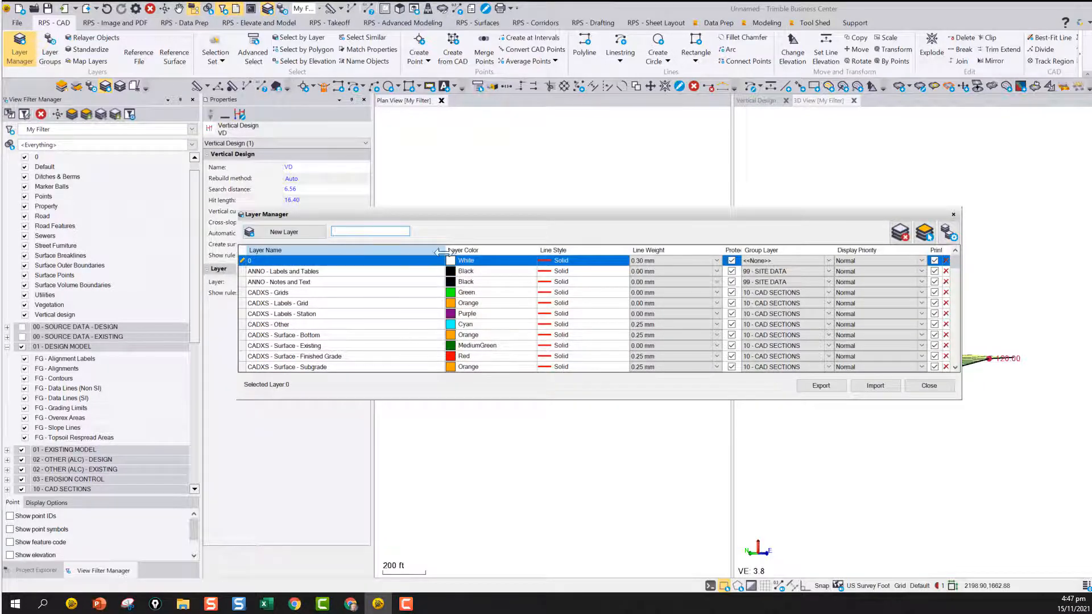
left_click_drag(374, 255, 374, 255)
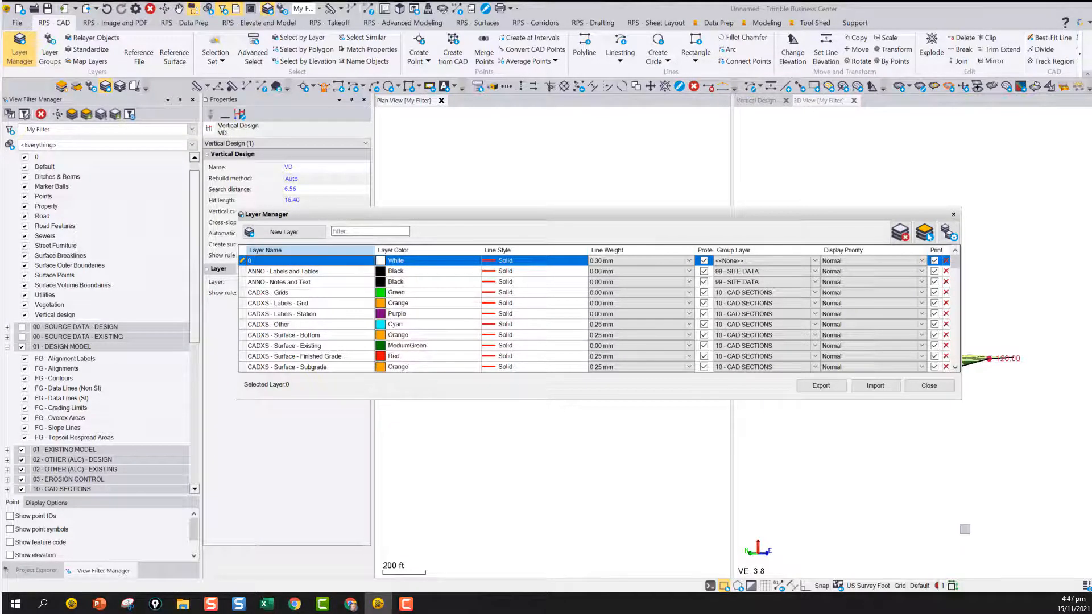
left_click(943, 388)
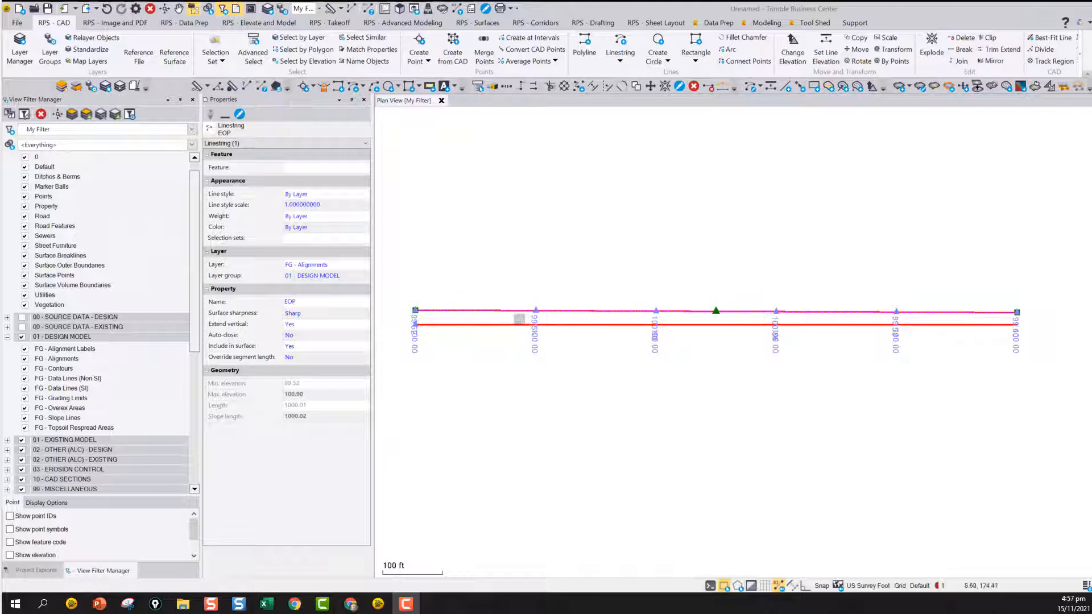
Measure the distance from the centerline's start point to the EOP line's start point and save it on layer 0 as a slope distance
scroll(429, 330, "up", 3)
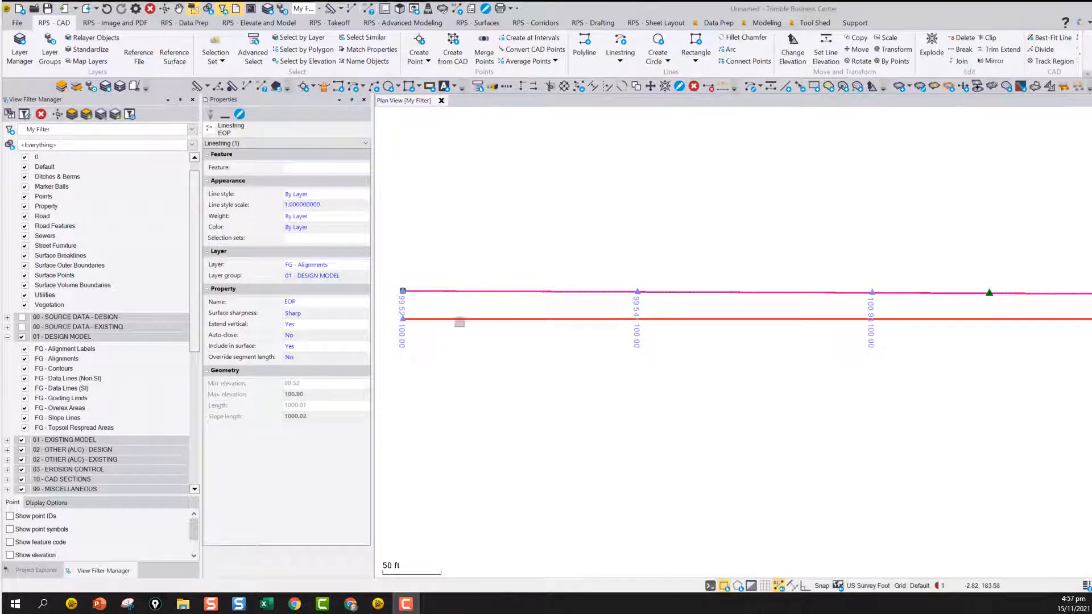
scroll(459, 323, "up", 3)
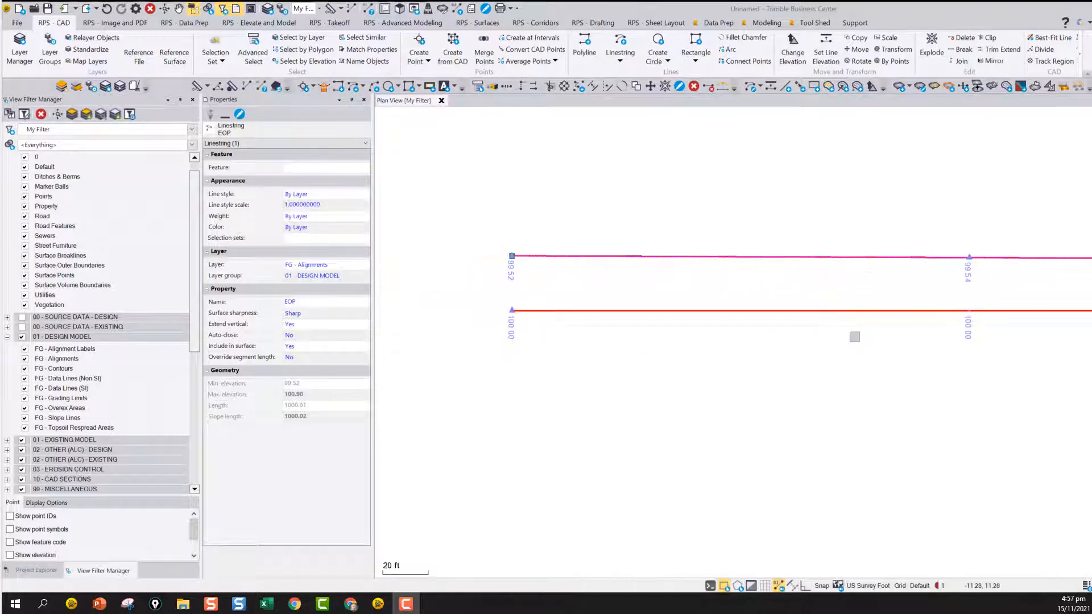
left_click(331, 8)
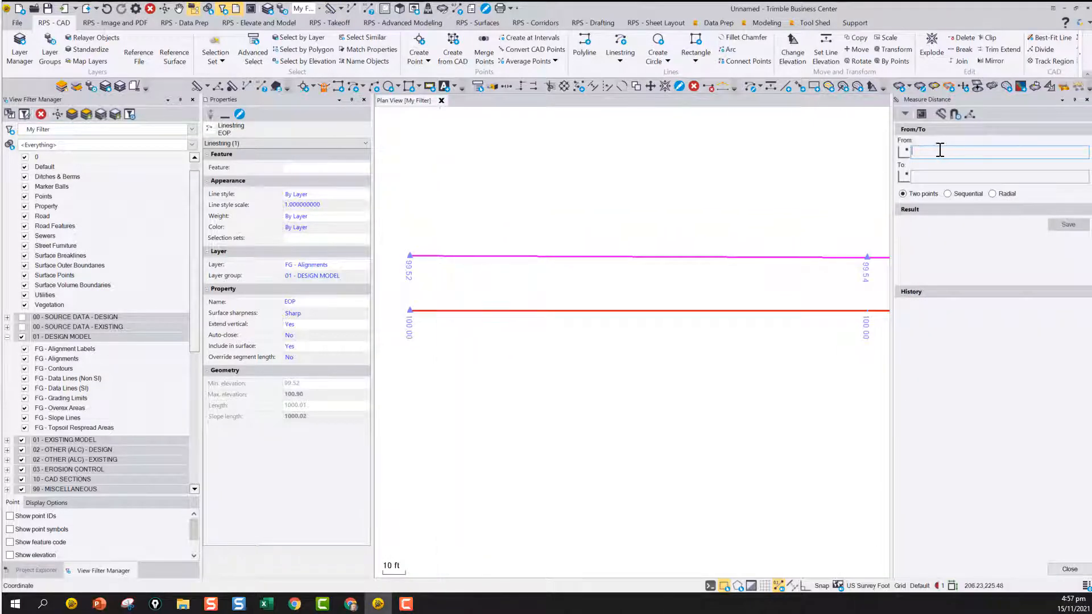
left_click(409, 310)
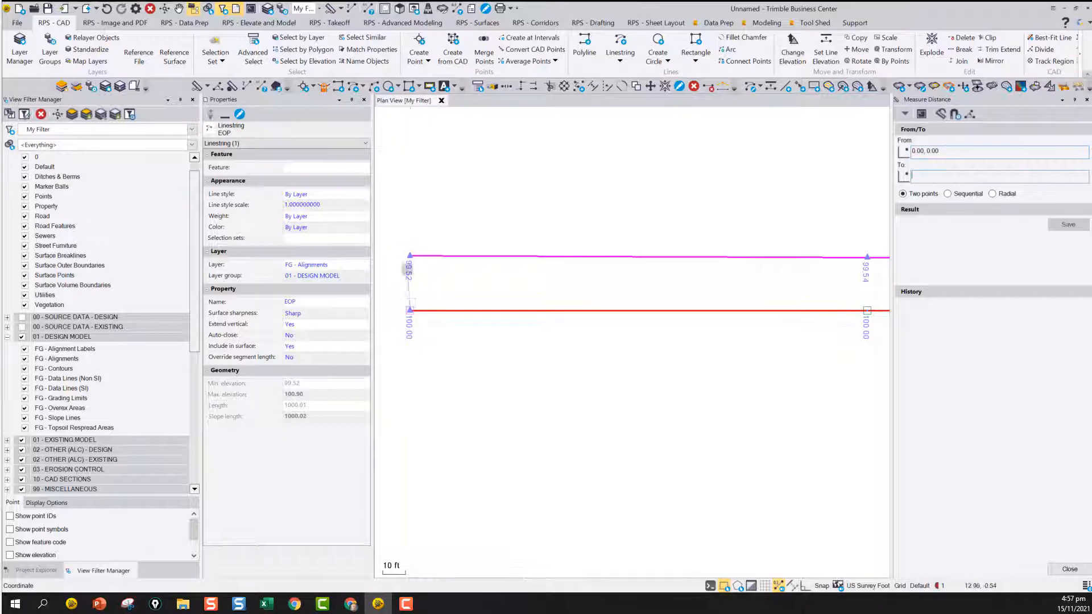
left_click(409, 256)
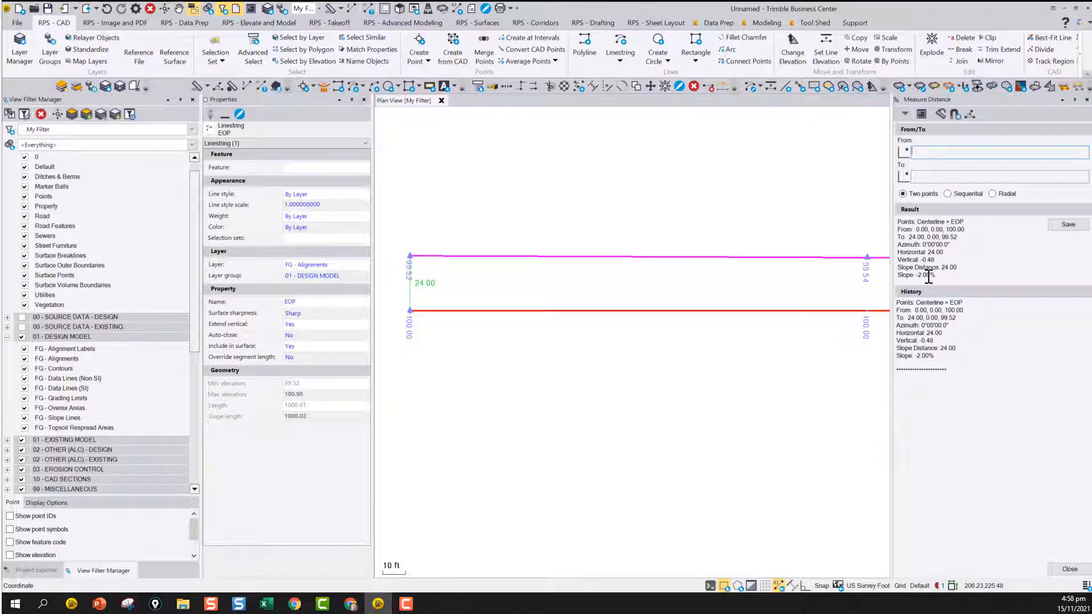
left_click(1069, 225)
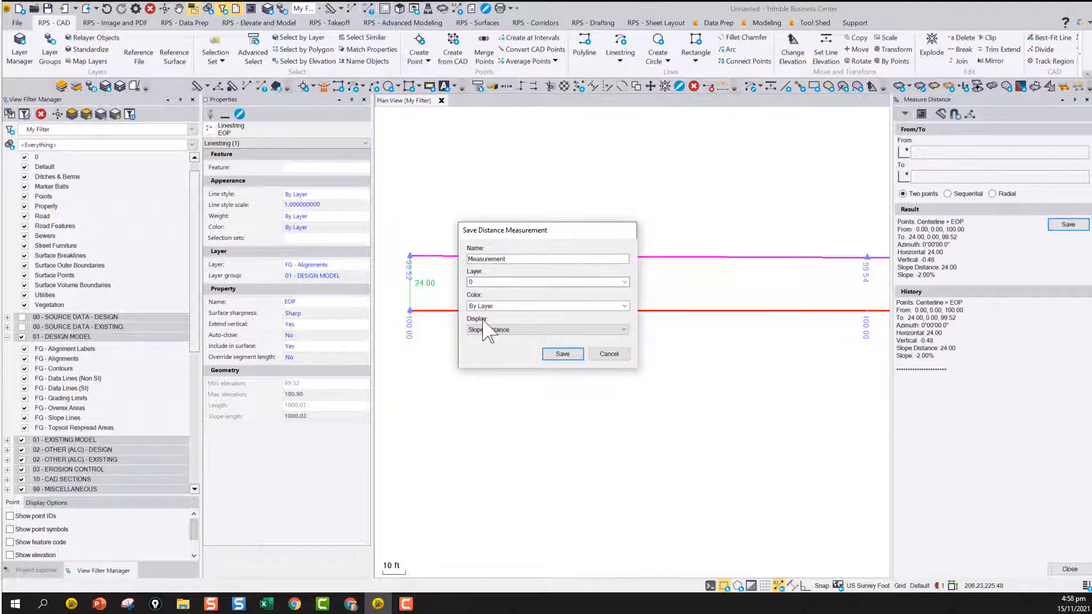
left_click(563, 354)
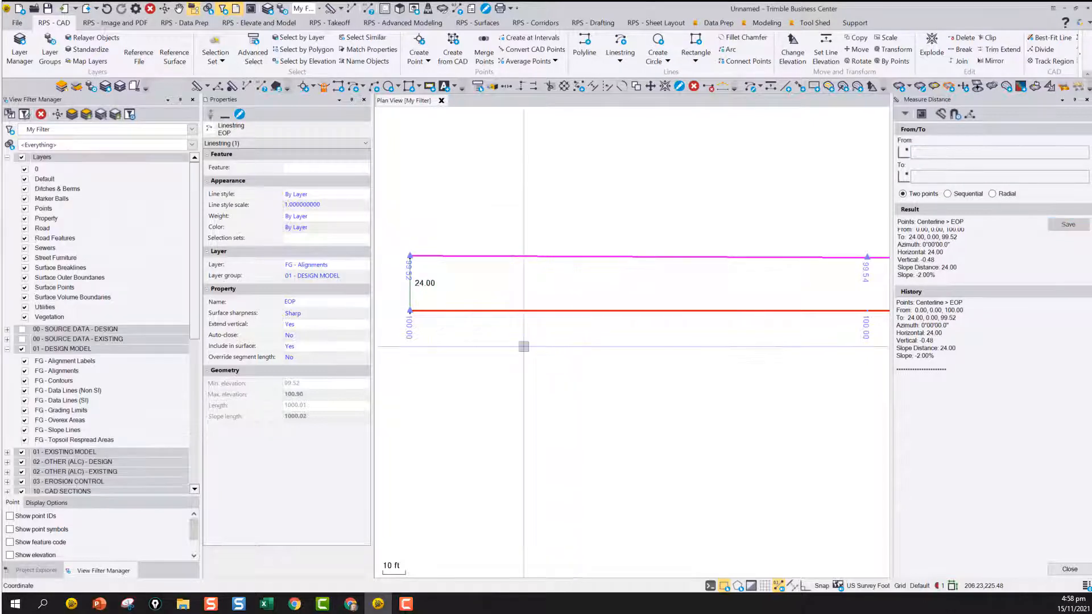
Measure from the centerline to the EOP line at easting 200 and save the measurement with the default settings
scroll(416, 301, "down", 5)
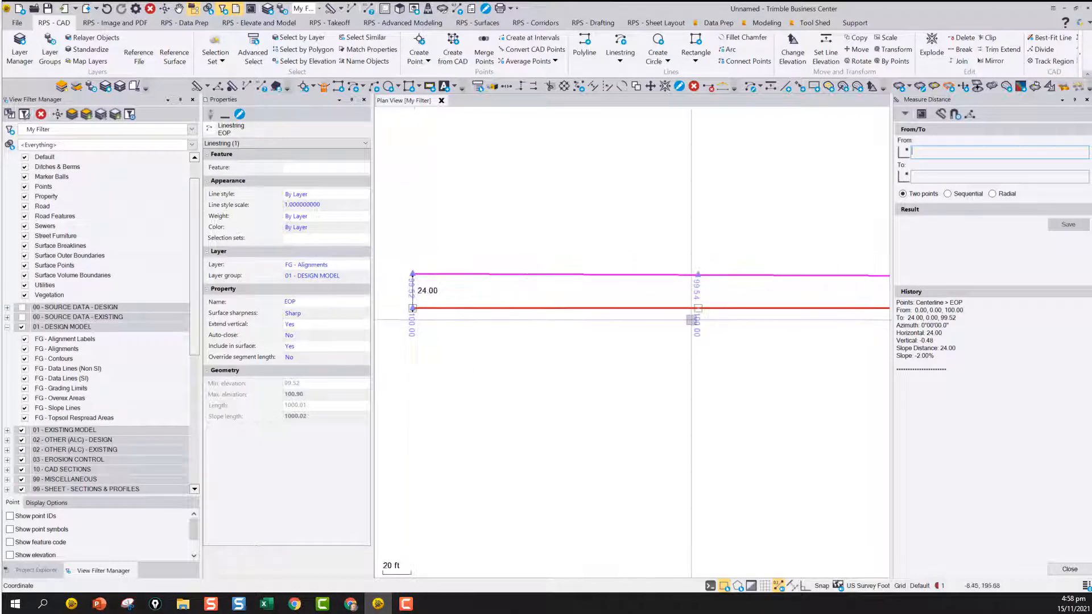
scroll(697, 309, "up", 5)
left_click(699, 307)
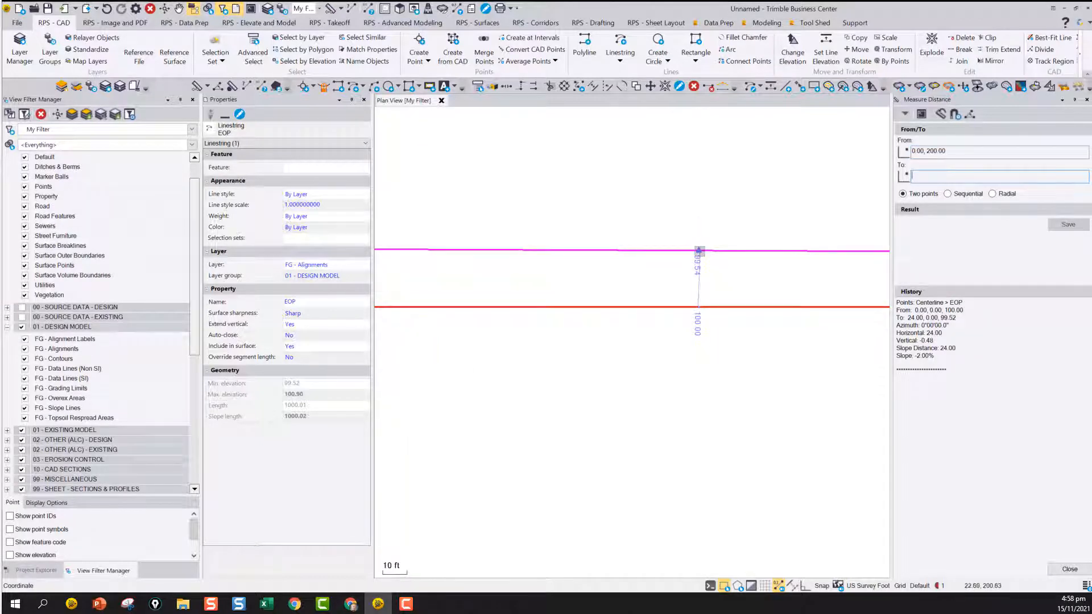
left_click(699, 250)
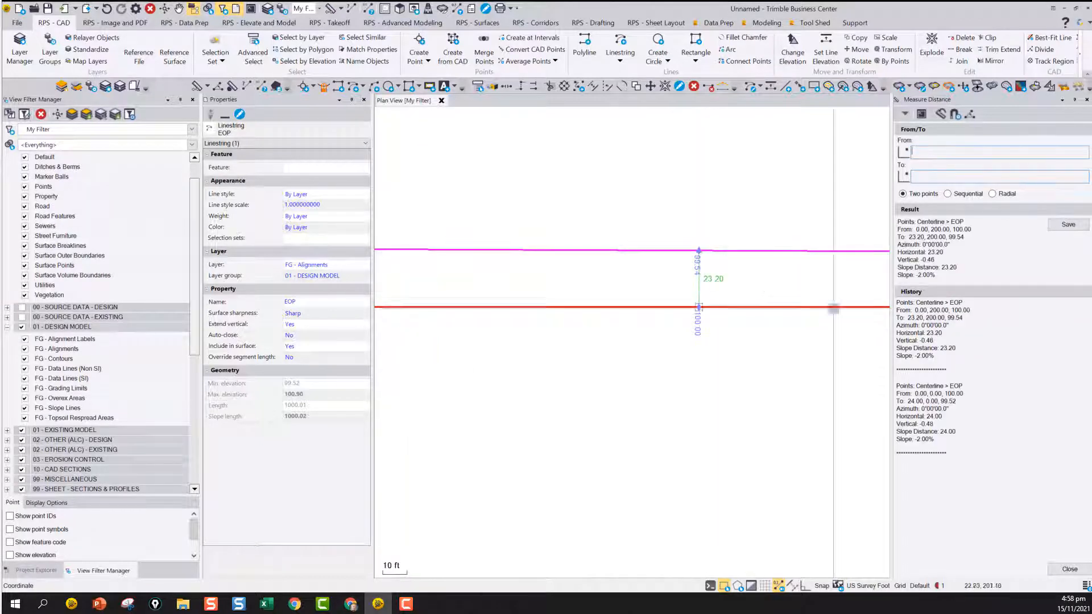
left_click(1065, 226)
left_click(561, 354)
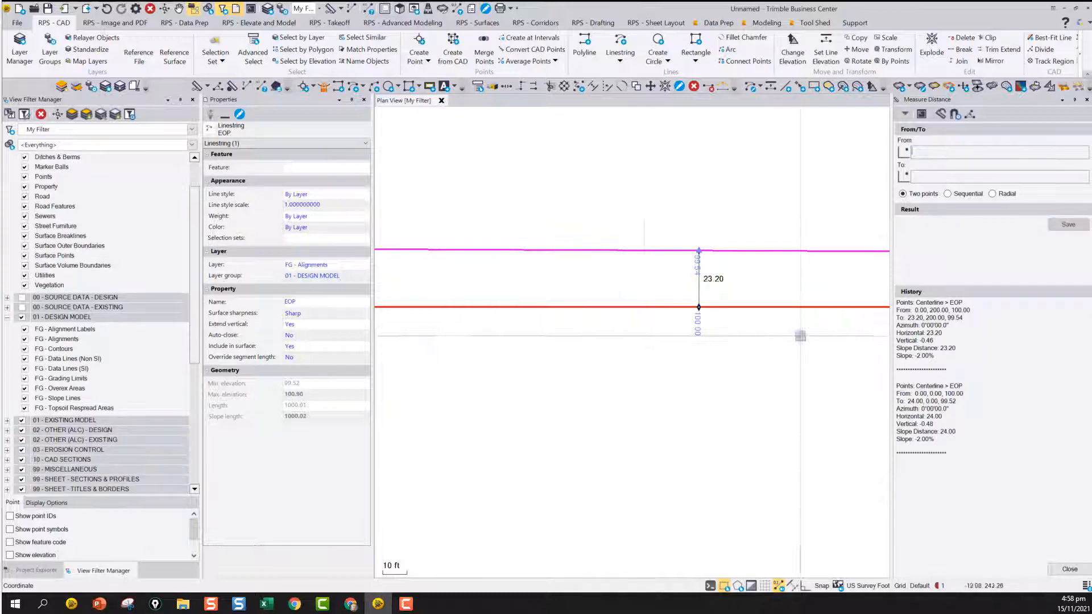
Measure from the centerline to the EOP line at easting 400 and save the distance measurement
middle_click_drag(853, 327, 510, 339)
middle_click_drag(740, 331, 547, 326)
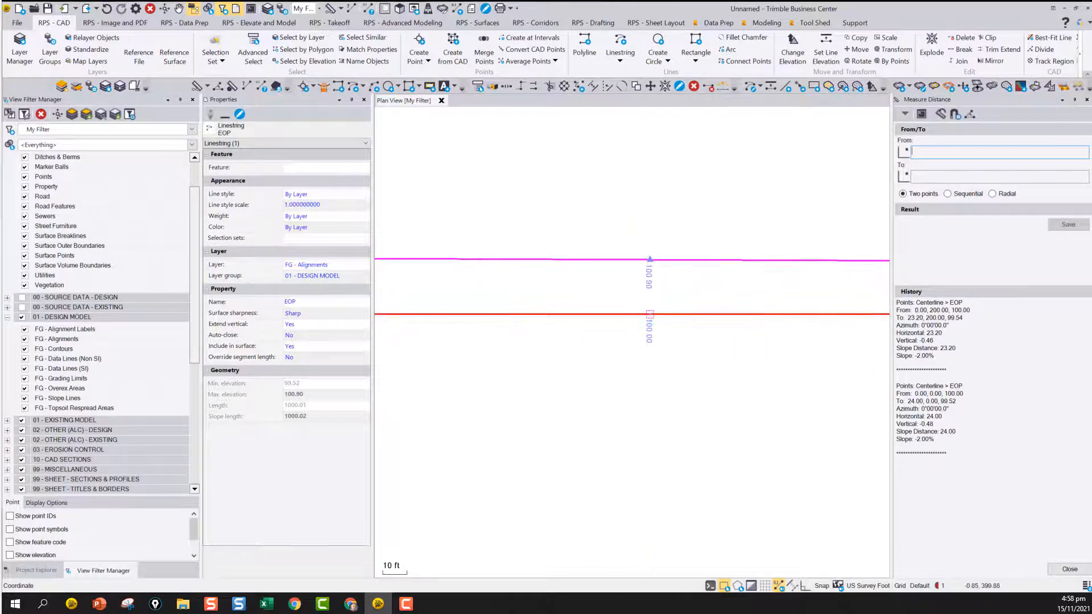
left_click(649, 314)
left_click(651, 260)
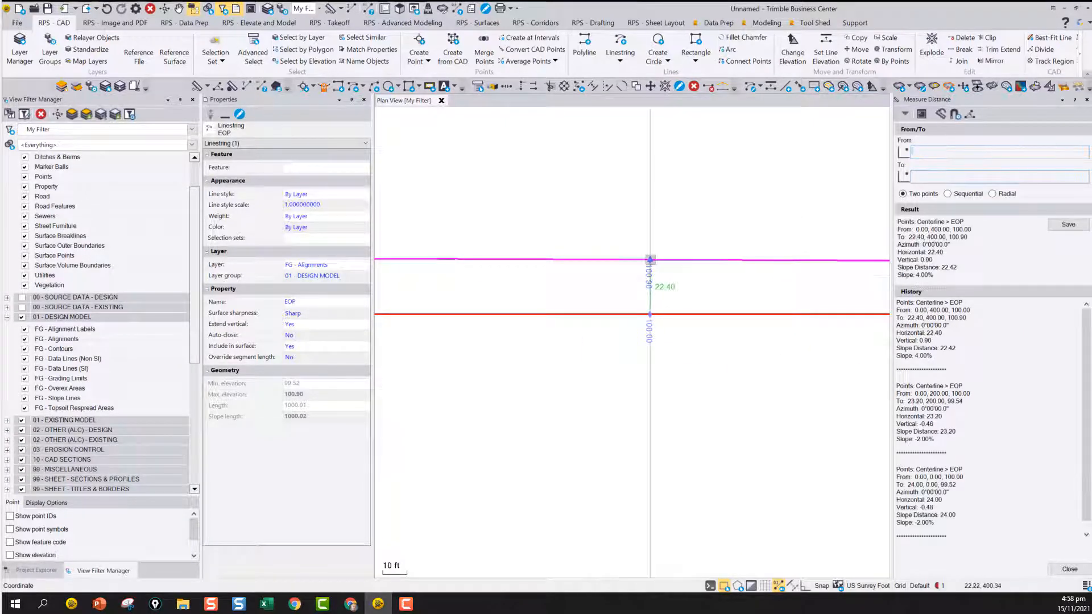
left_click(1068, 225)
left_click(561, 354)
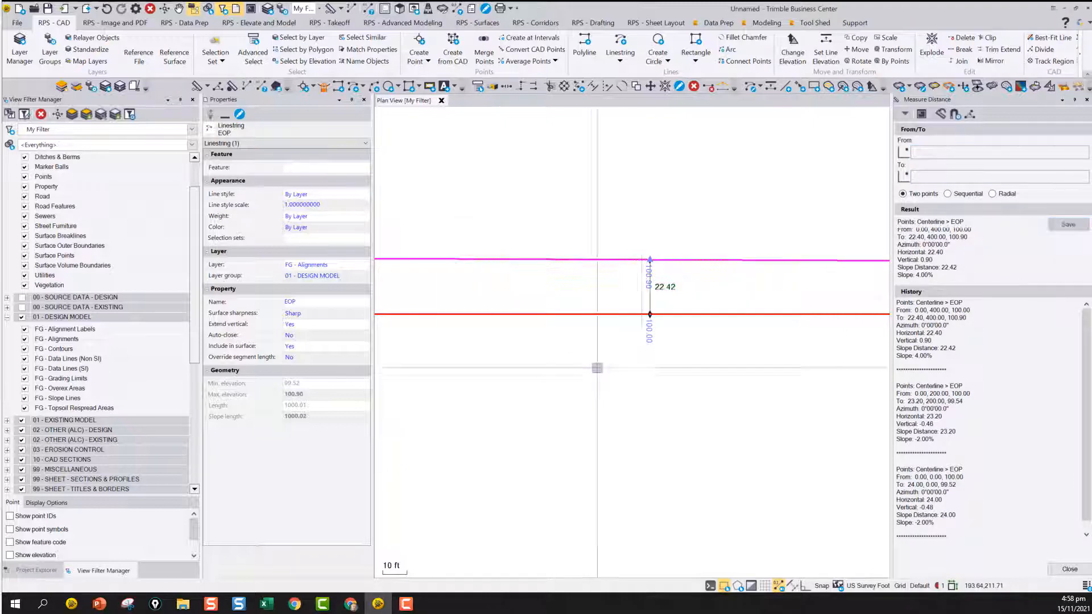
Measure from the centerline to the EOP line at easting 600 and save the distance measurement
scroll(637, 298, "up", 3)
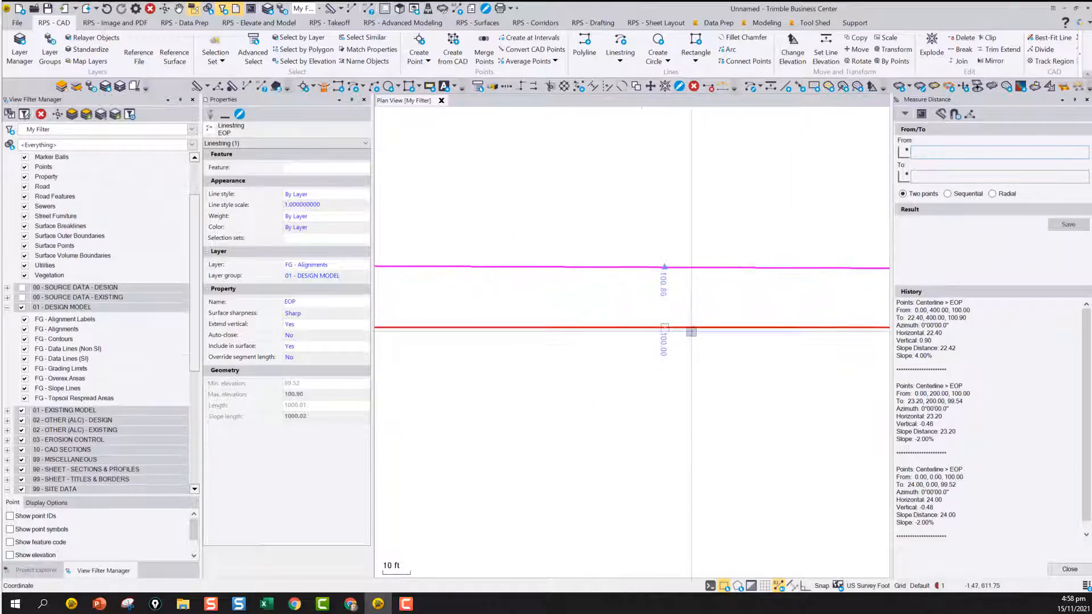
left_click(652, 323)
left_click(659, 237)
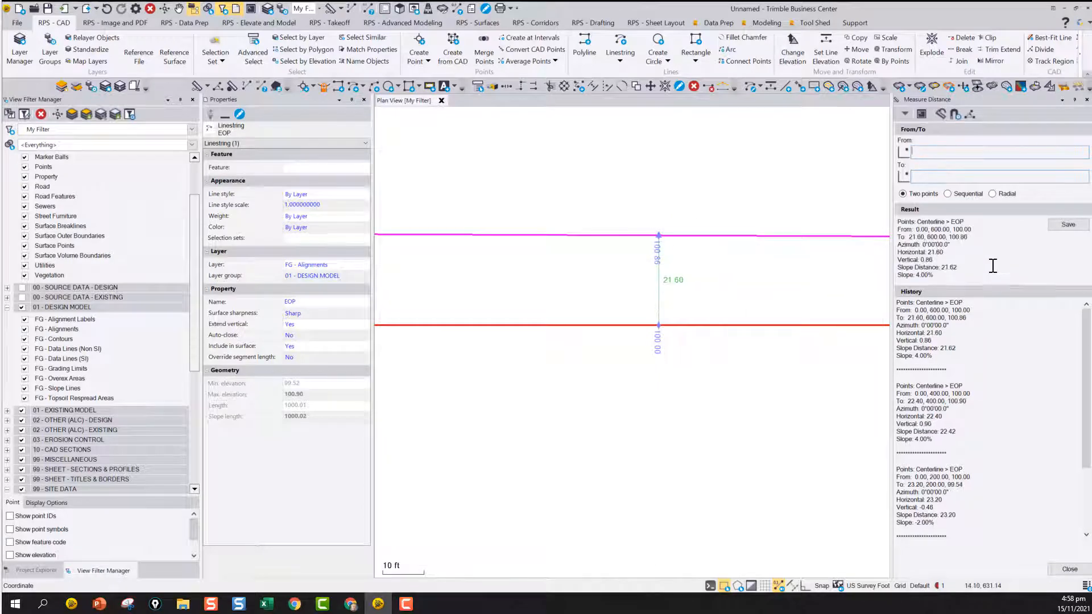
left_click(1068, 225)
left_click(594, 355)
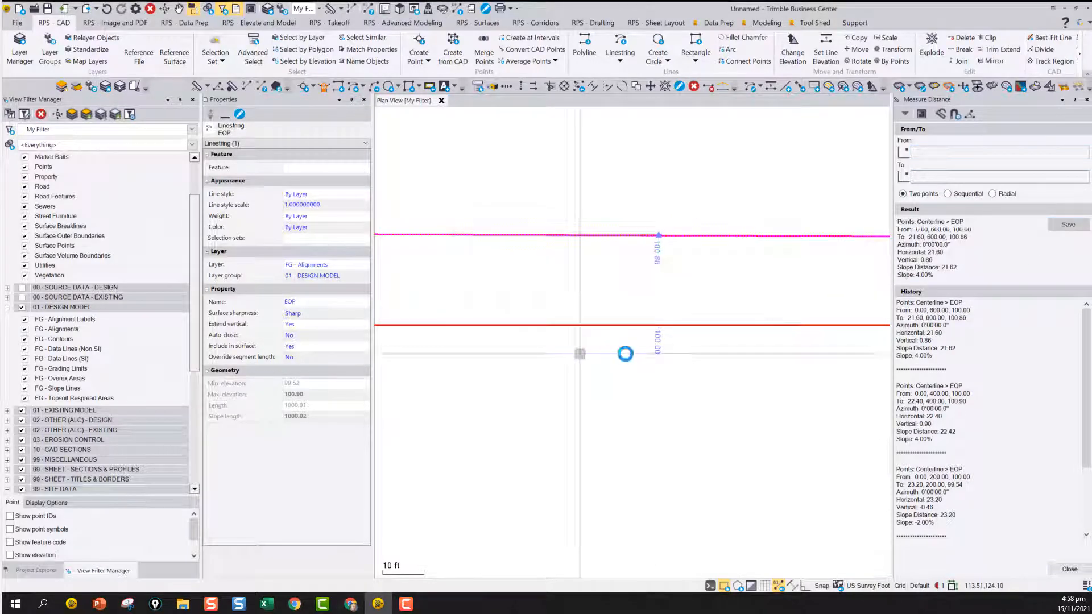
Measure from the centerline to the EOP line at easting 800 and save it on layer 0 displaying the slope distance
scroll(739, 347, "down", 2)
scroll(676, 352, "up", 2)
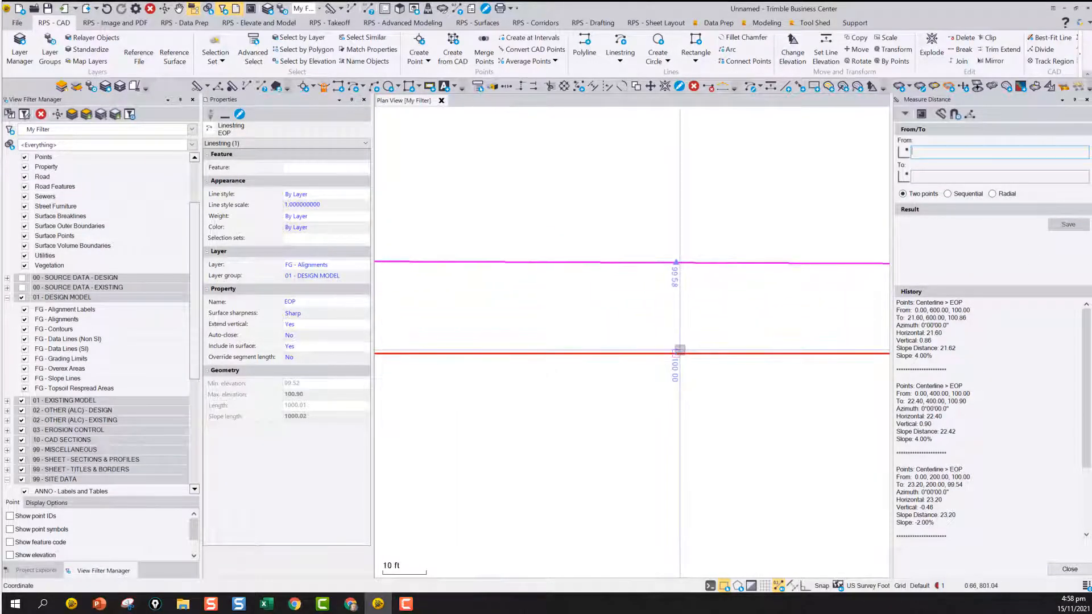
left_click(676, 354)
left_click(676, 263)
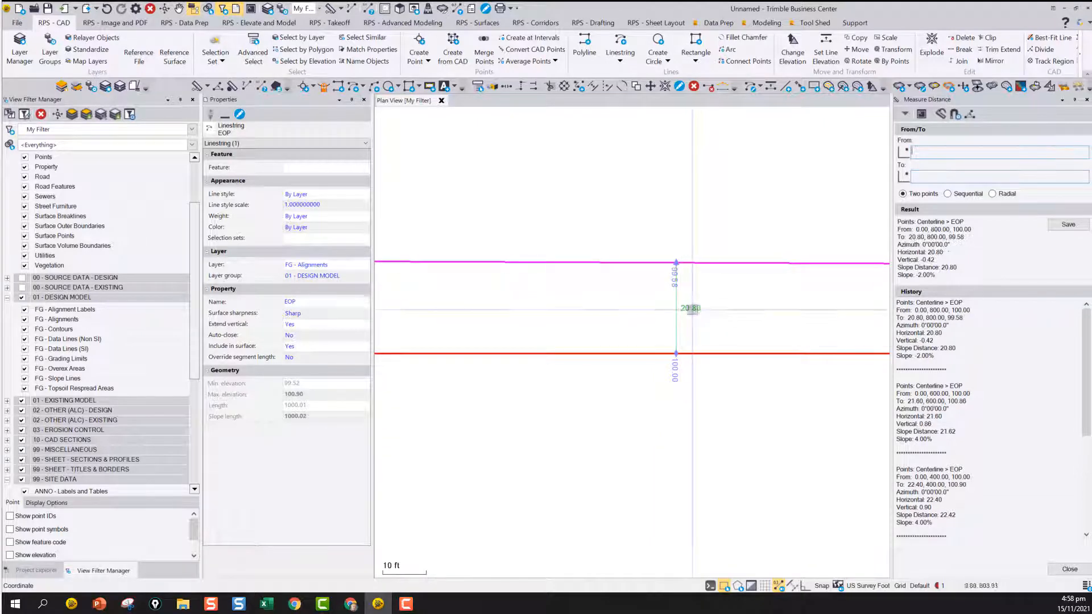
left_click(1068, 224)
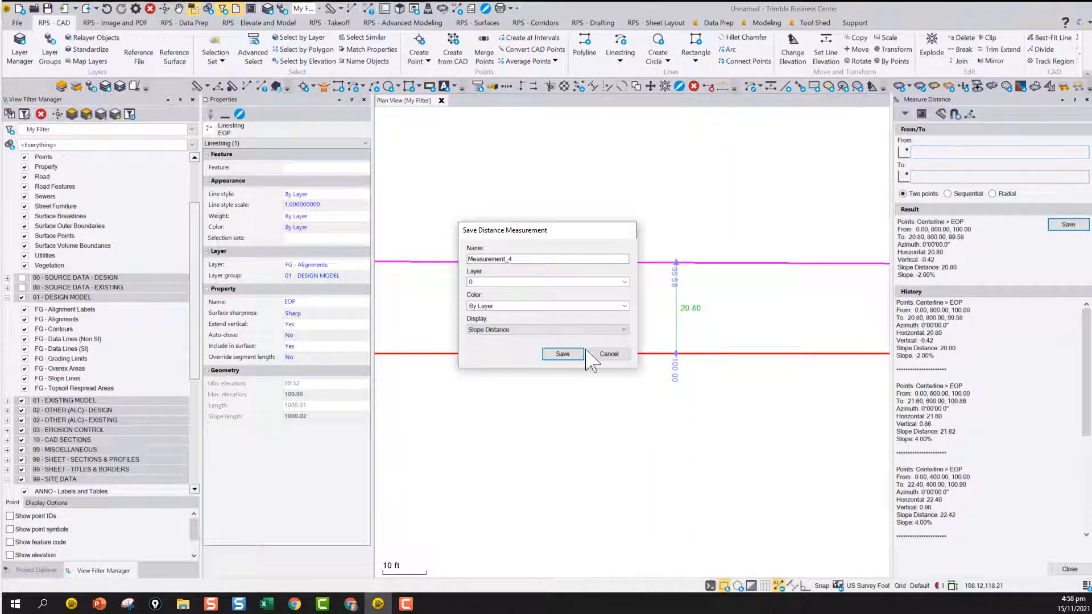
left_click(562, 354)
Measure from the centerline's end point at easting 1000 to the EOP line's end and save the measurement with its display set to Slope
scroll(682, 336, "down", 2)
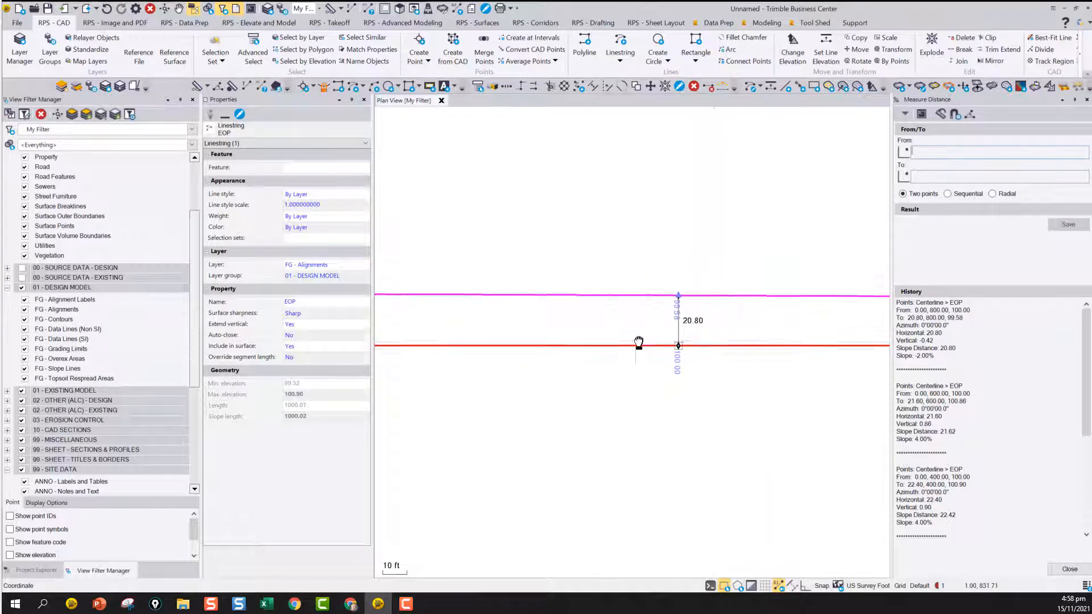
middle_click_drag(639, 343, 446, 330)
middle_click_drag(705, 337, 515, 329)
scroll(660, 332, "up", 2)
left_click(664, 317)
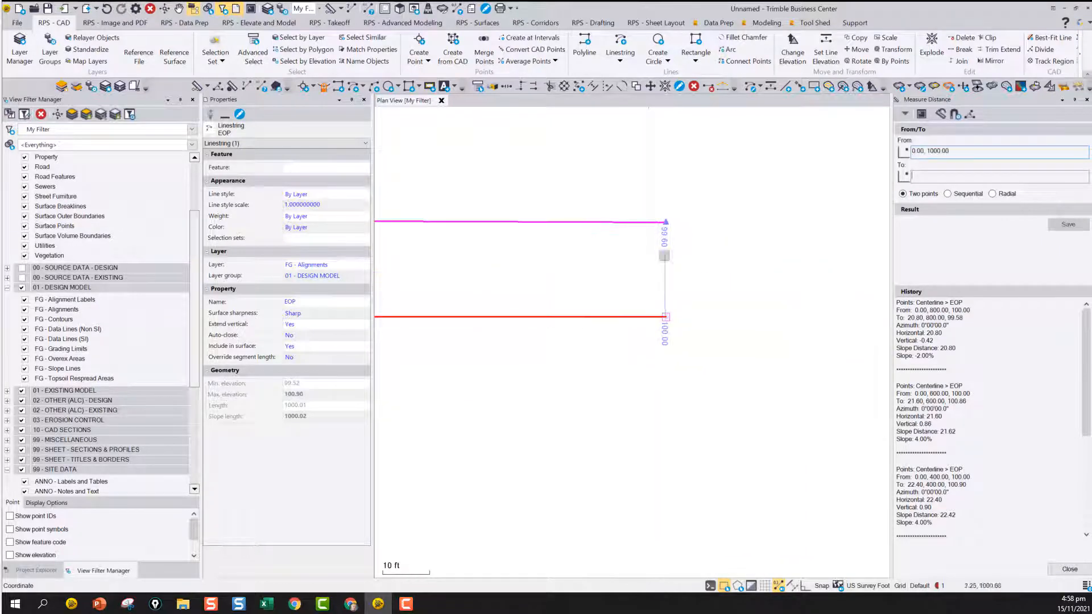
left_click(666, 223)
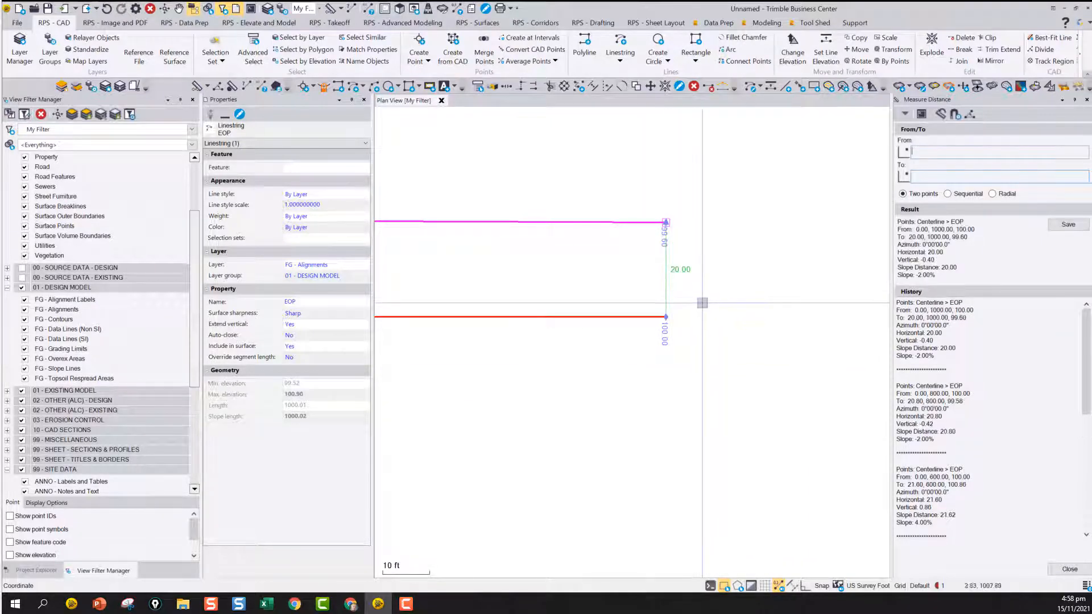
left_click(1070, 225)
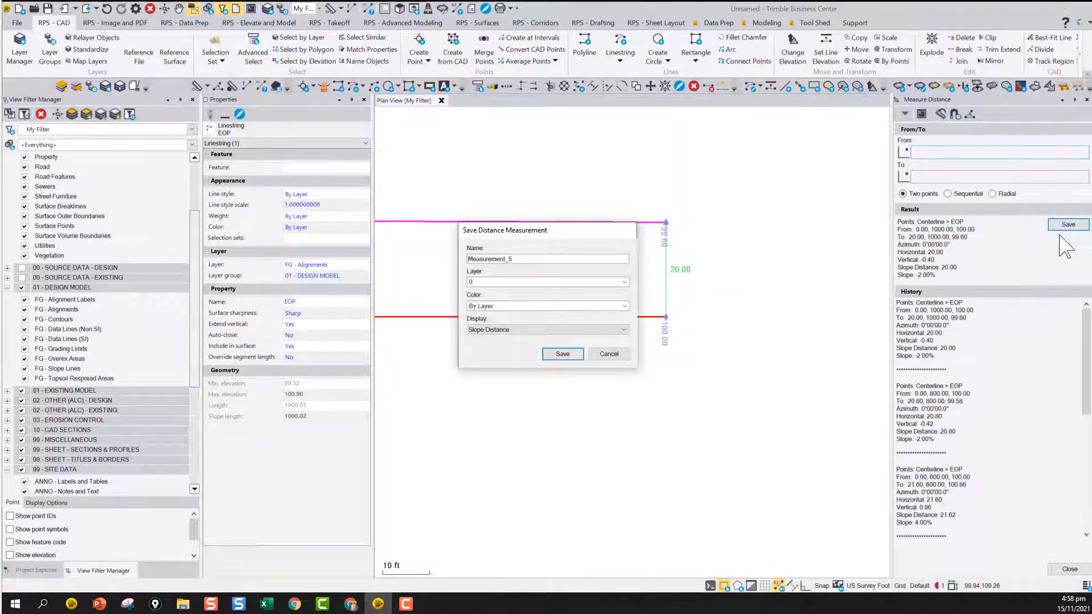
left_click(494, 333)
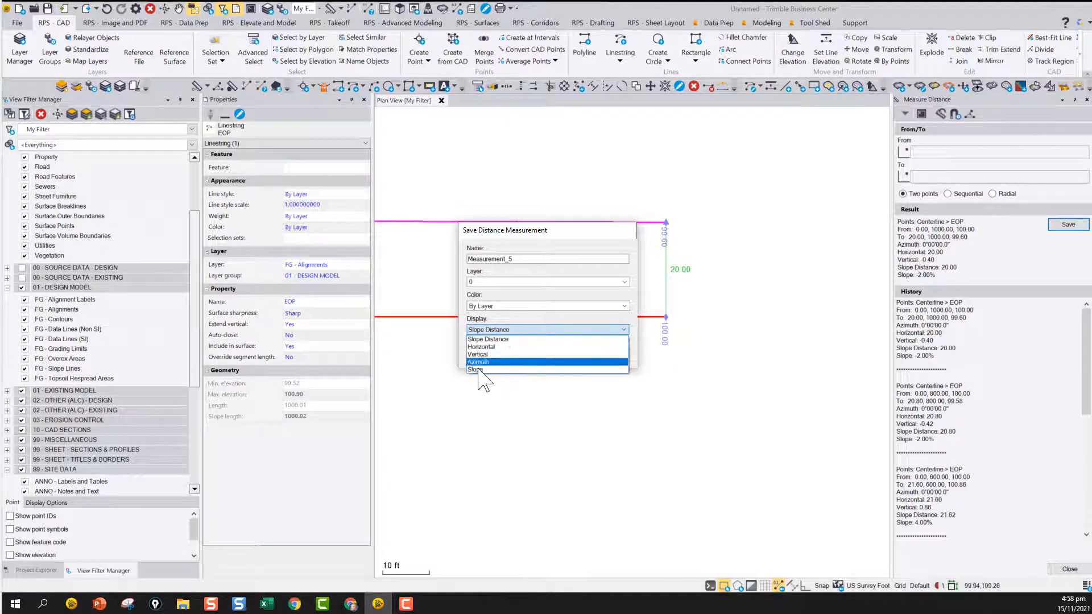
left_click(488, 371)
left_click(562, 354)
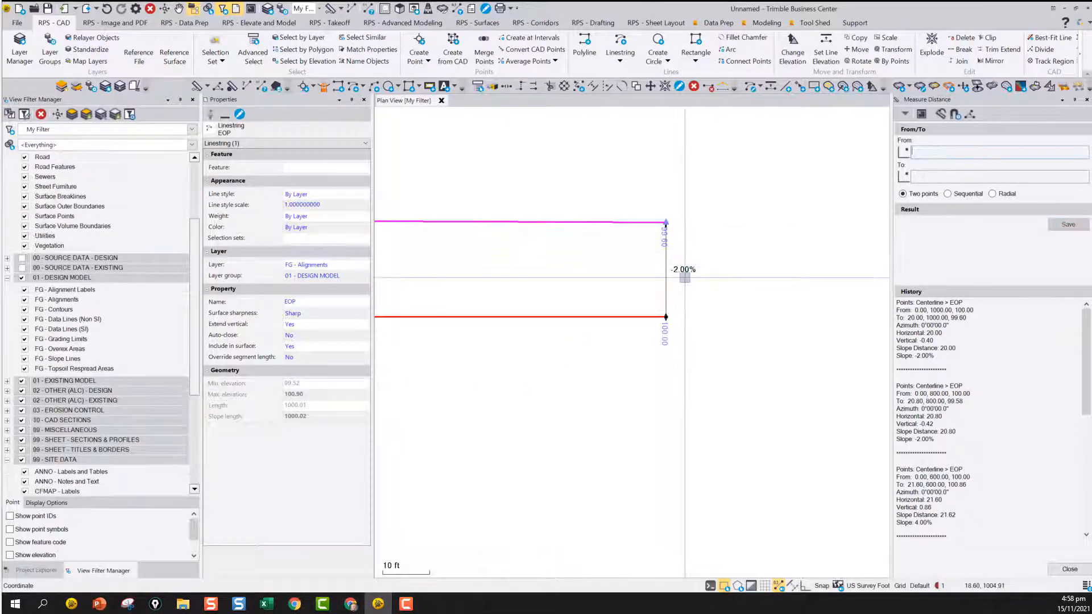
Finish measuring distances and select the saved measurements at eastings 800 and 600 between the centerline and EOP line
scroll(672, 308, "down", 5)
middle_click_drag(545, 322, 675, 309)
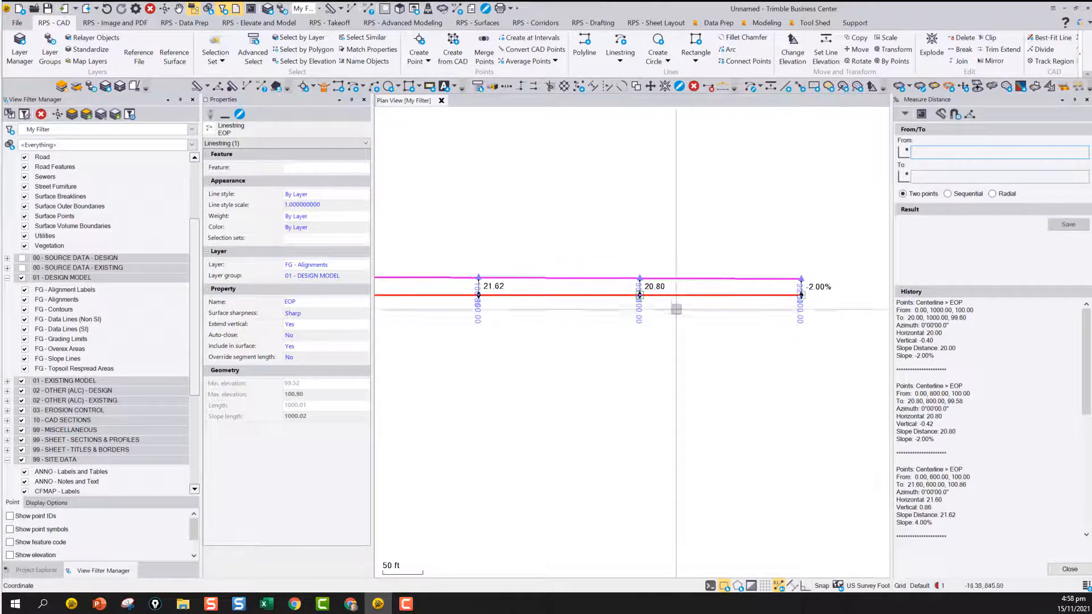
left_click(1070, 569)
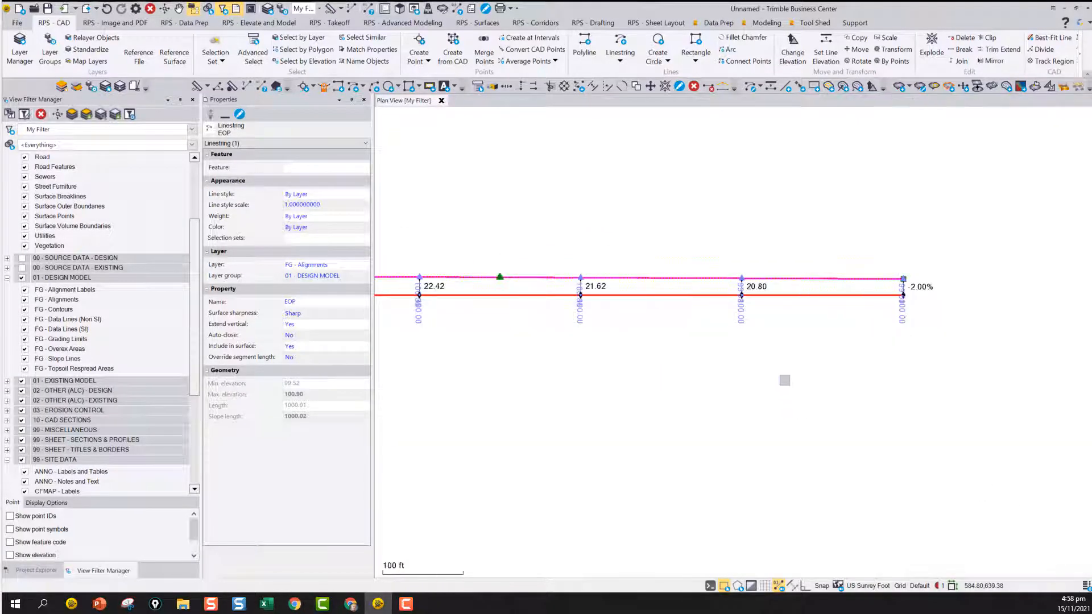
scroll(785, 375, "up", 2)
mouse_move(729, 257)
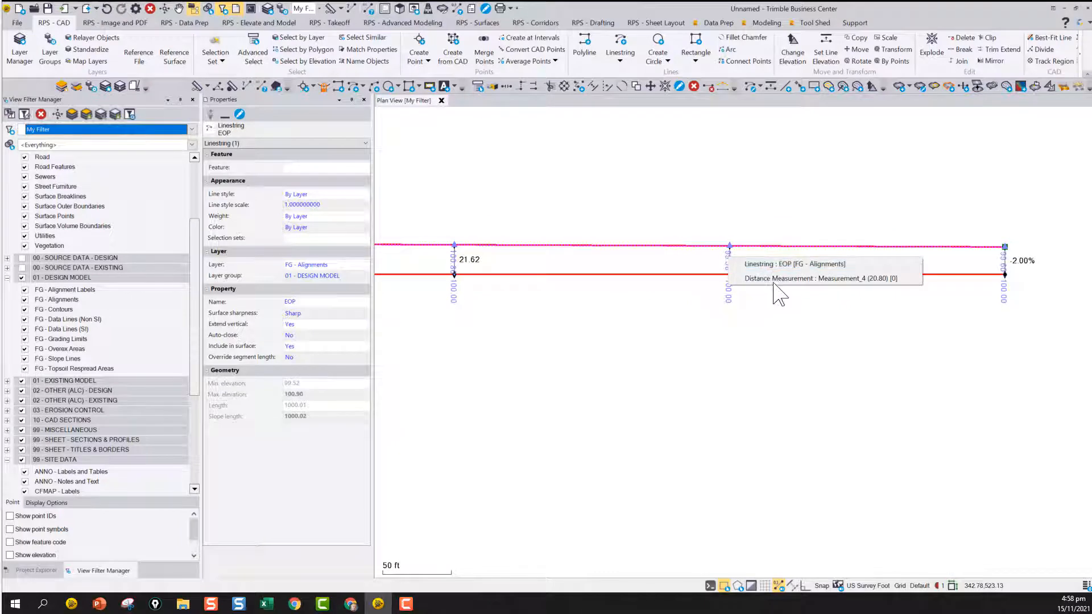
left_click(765, 280)
left_click(456, 261, "ctrl")
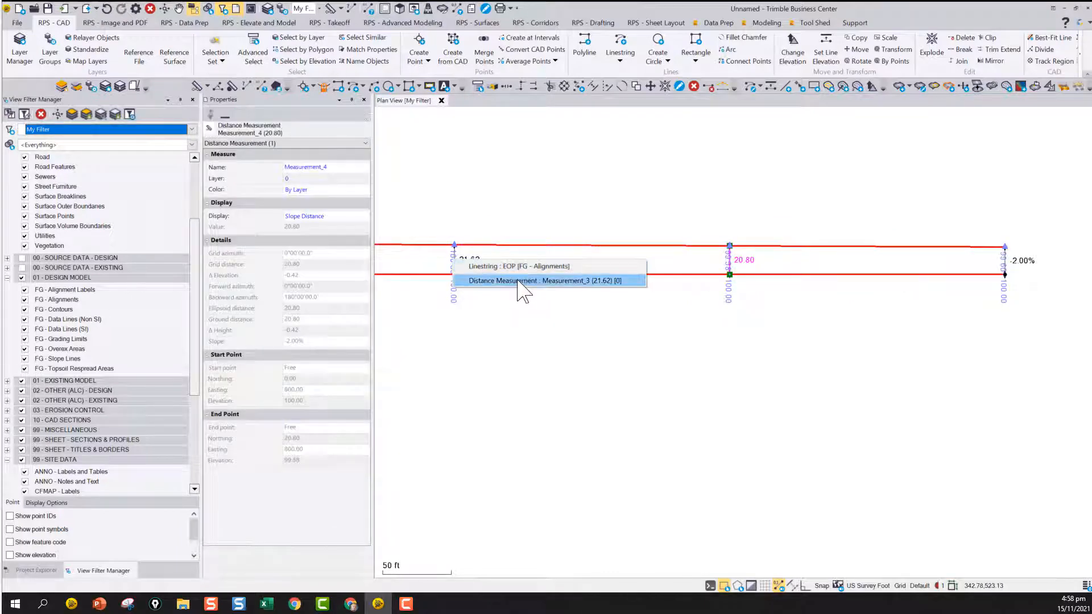
left_click(520, 281, "ctrl")
Add the saved distance measurements at eastings 400, 200 and 0 to the selection
middle_click_drag(444, 296, 805, 294)
left_click(538, 260, "ctrl")
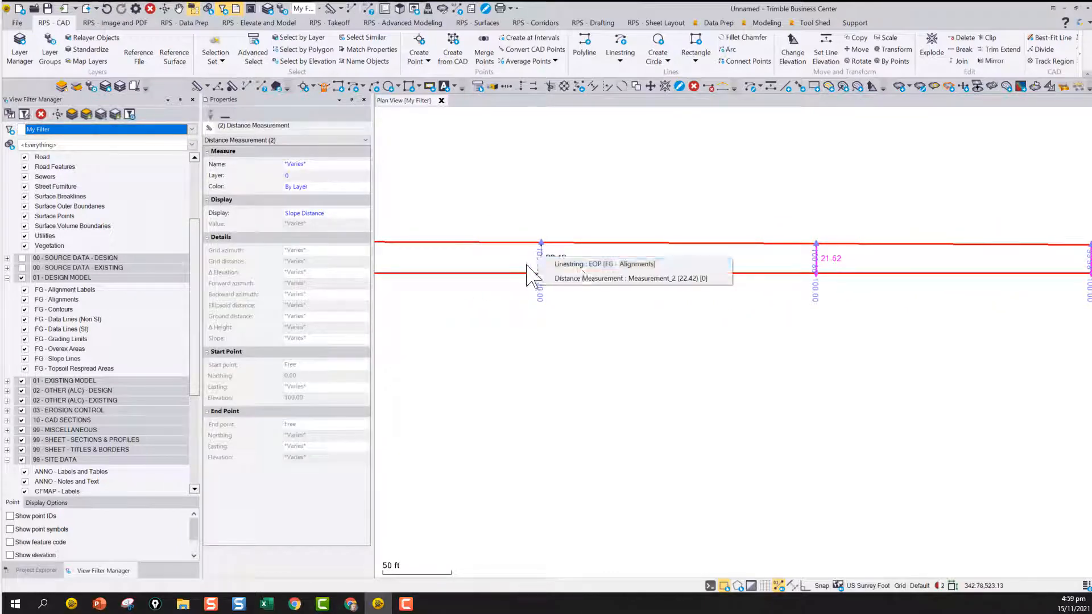
left_click(587, 279, "ctrl")
middle_click_drag(452, 288, 810, 282)
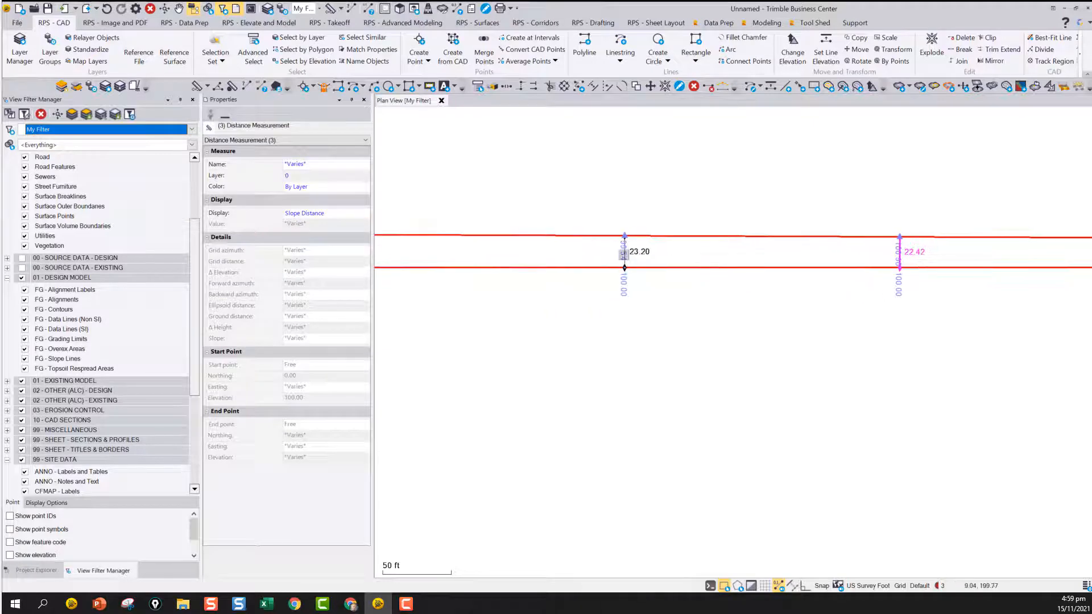
left_click(624, 254, "ctrl")
left_click(654, 274, "ctrl")
middle_click_drag(512, 310, 790, 288)
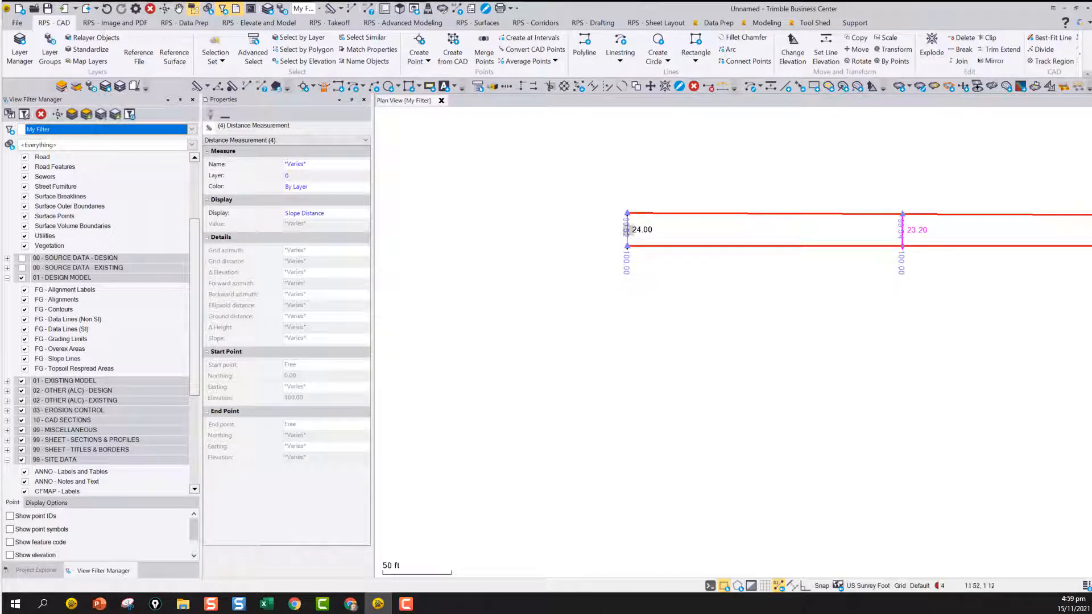
left_click(627, 236, "ctrl")
left_click(671, 242, "ctrl")
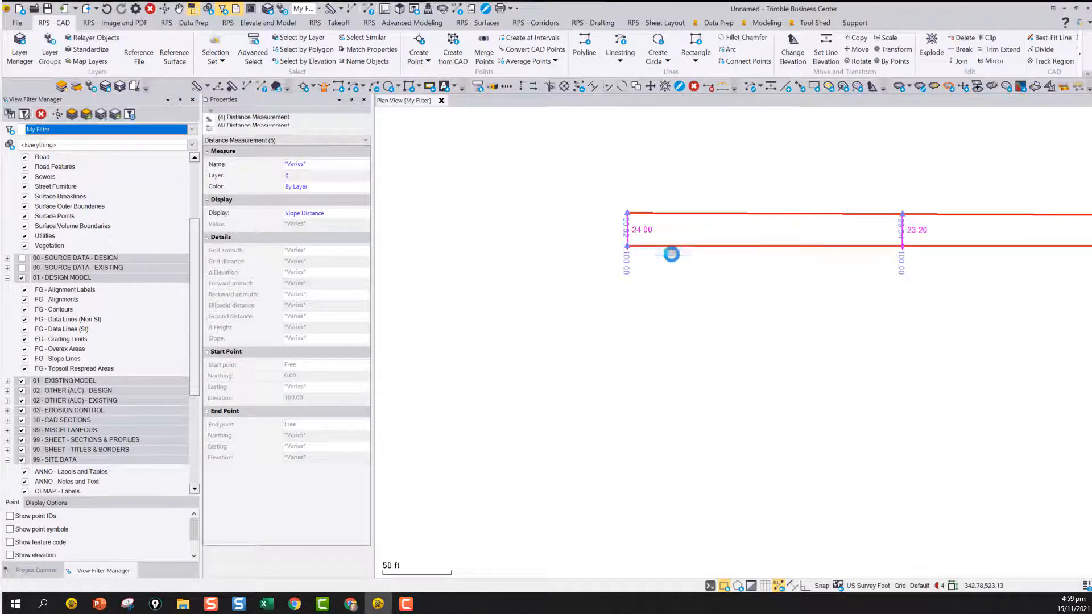
Set the display of the five selected distance measurements to Slope and check the labels along the EOP line
left_click(319, 216)
left_click(312, 251)
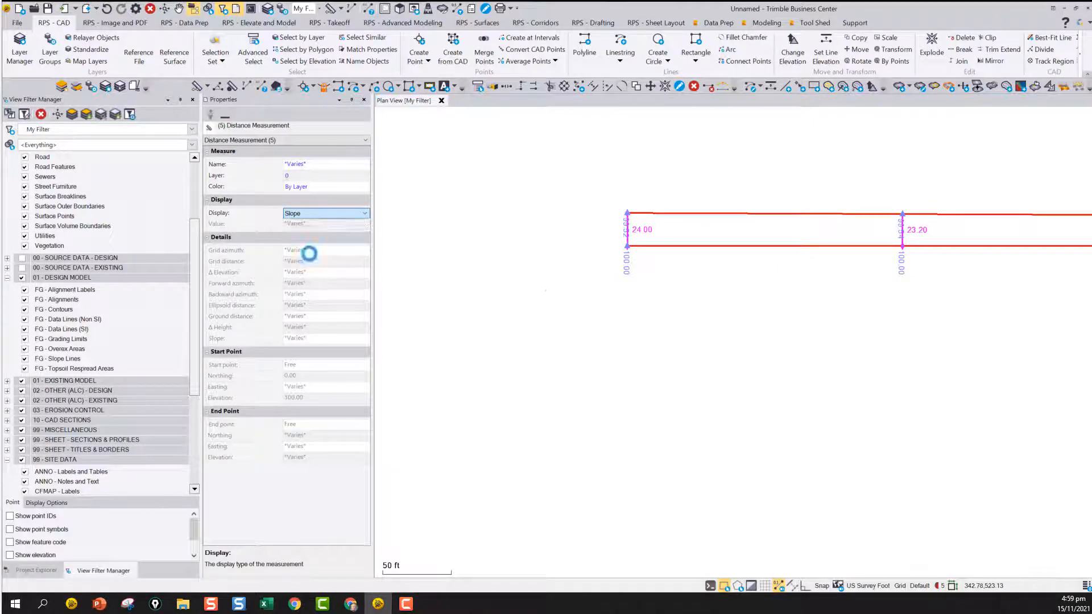
scroll(748, 295, "down", 2)
middle_click_drag(748, 295, 557, 295)
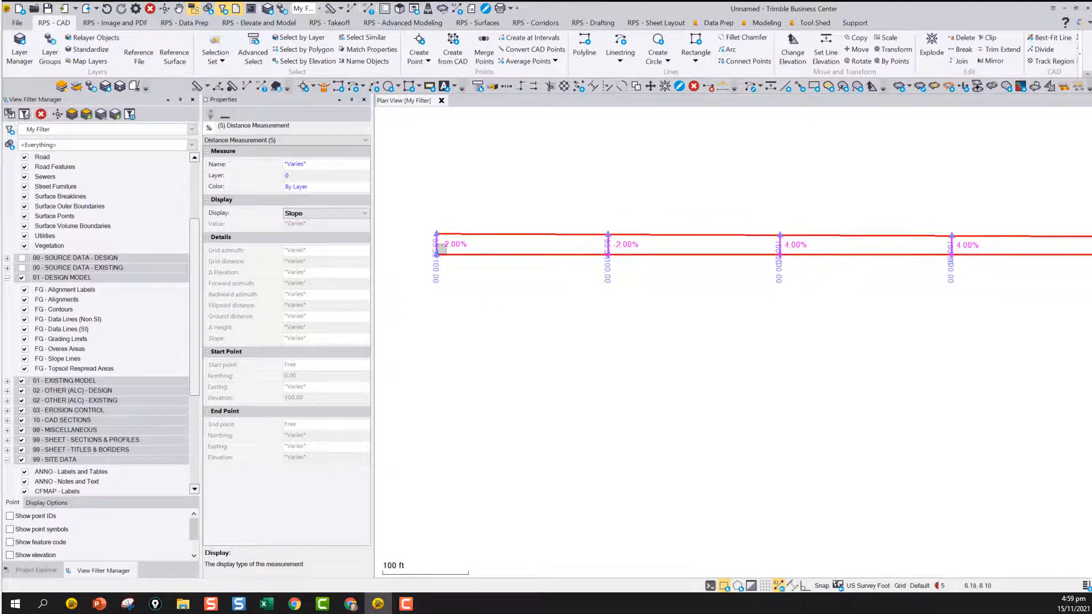
middle_click_drag(761, 275, 609, 257)
middle_click_drag(943, 257, 800, 291)
scroll(740, 302, "down", 4)
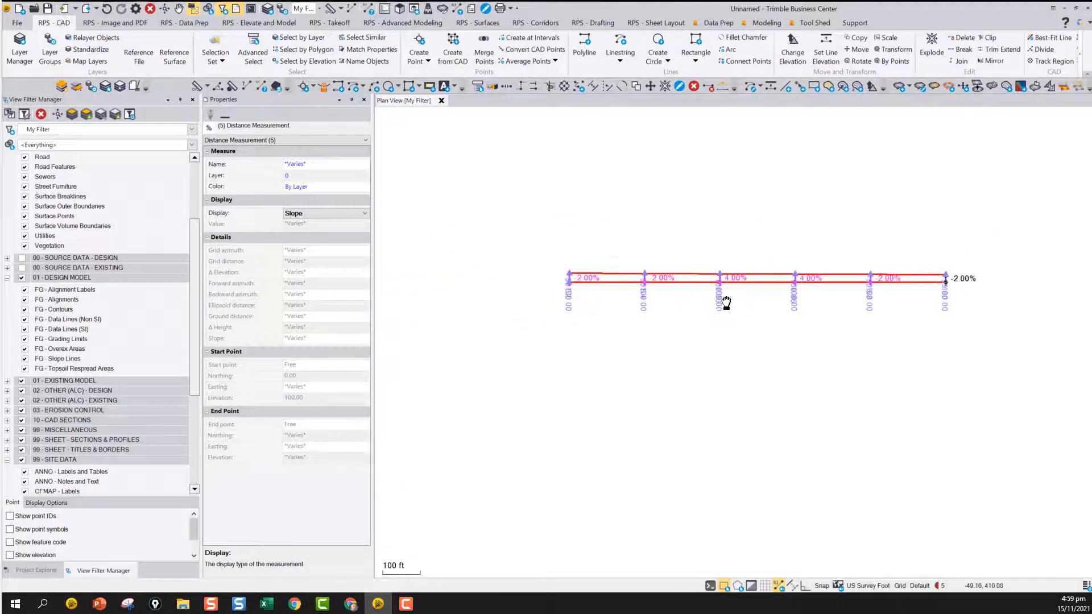
Switch the display of the five selected measurements to Slope Distance, then to Horizontal
left_click(312, 215)
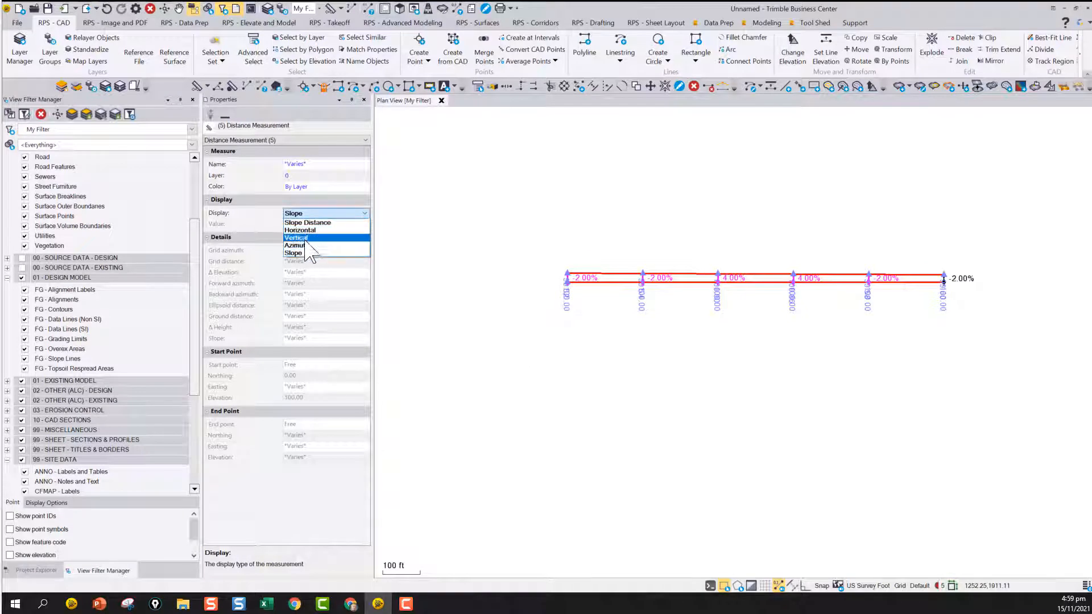
left_click(321, 222)
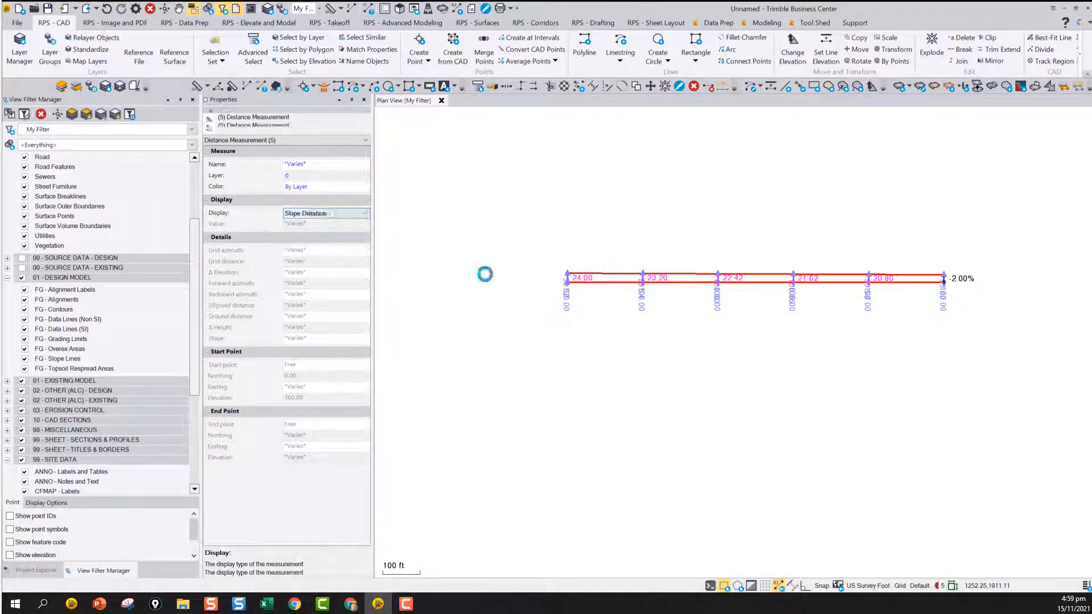
left_click(323, 215)
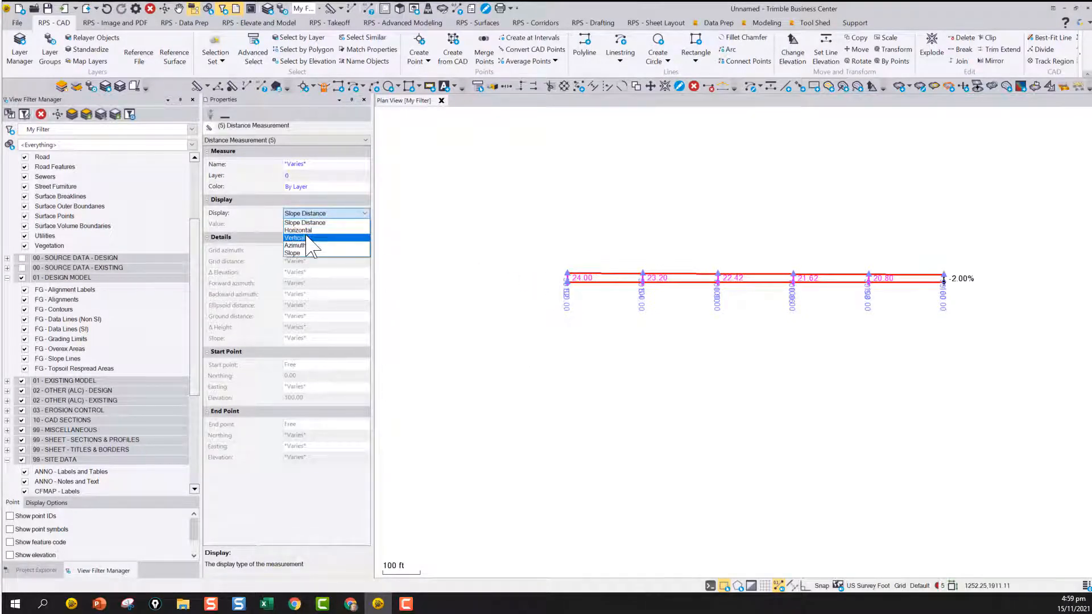
left_click(322, 231)
Try the Vertical and then the Azimuth display on the five selected measurements
left_click(319, 213)
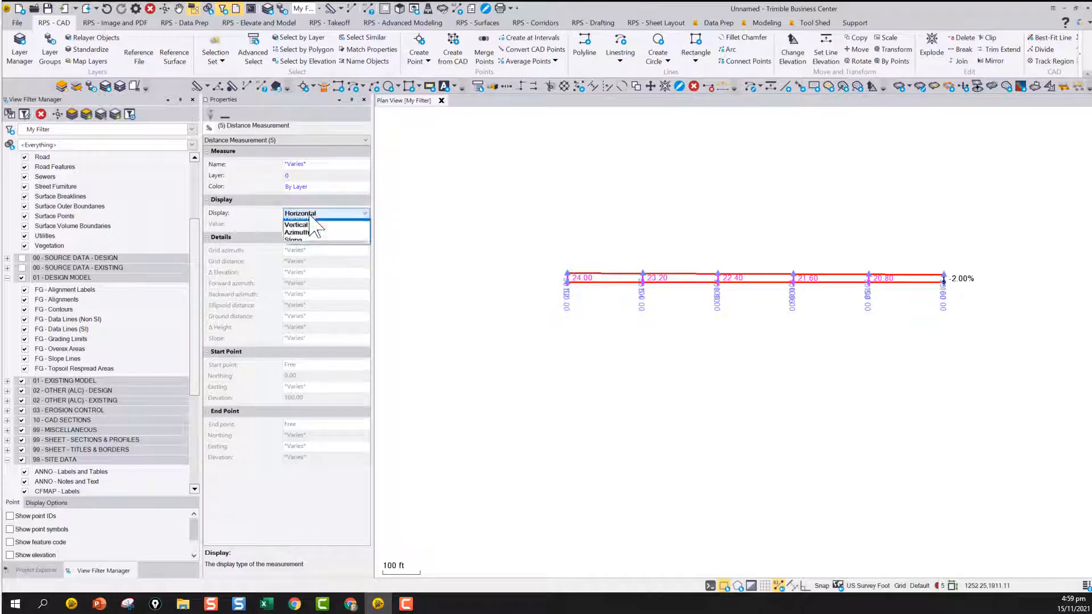
left_click(306, 239)
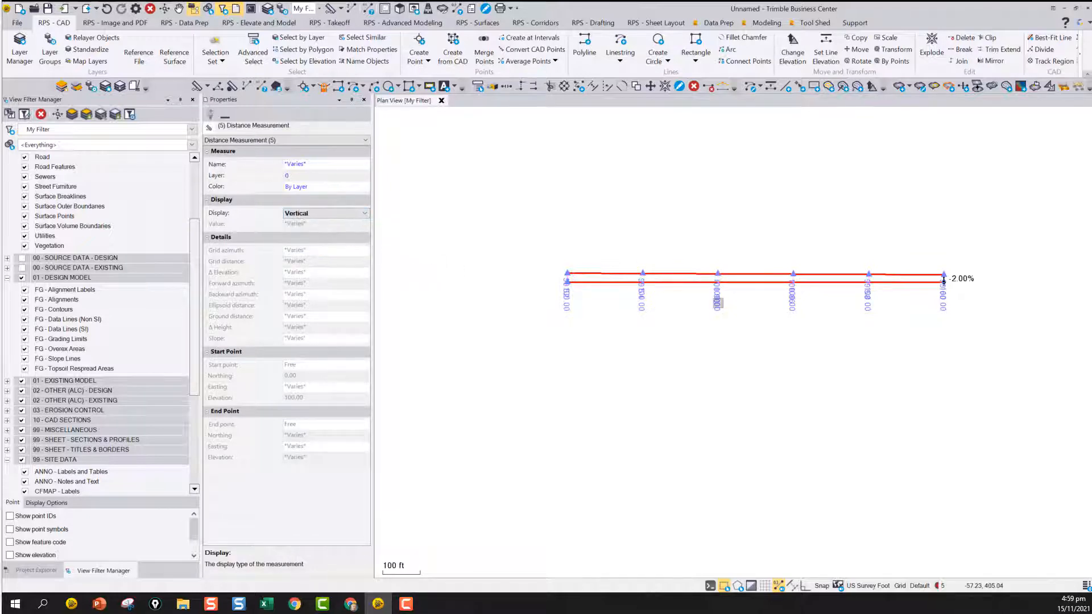
scroll(626, 276, "up", 5)
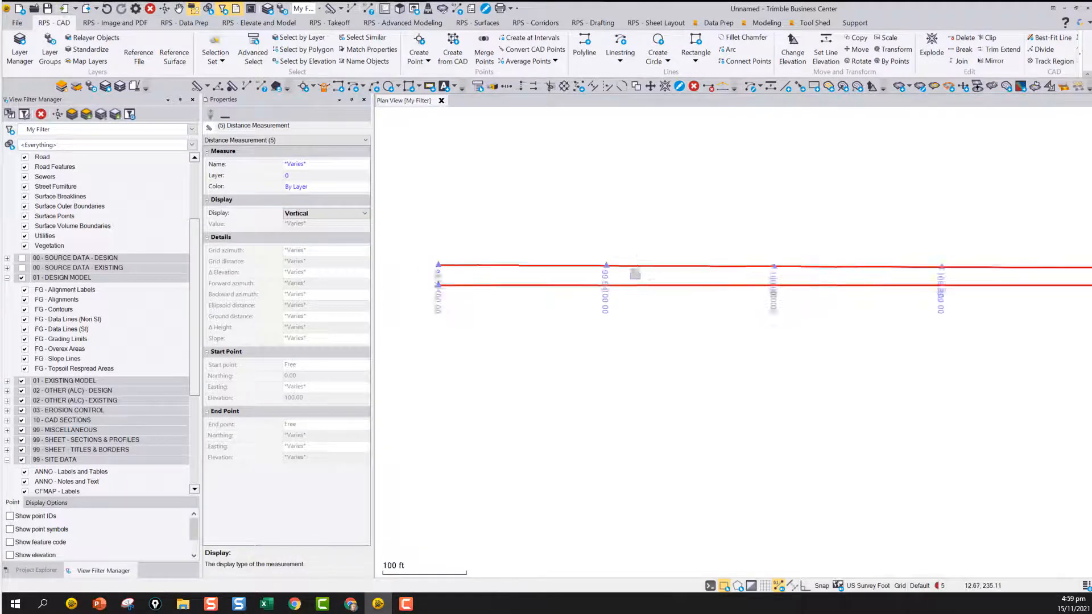
left_click(308, 216)
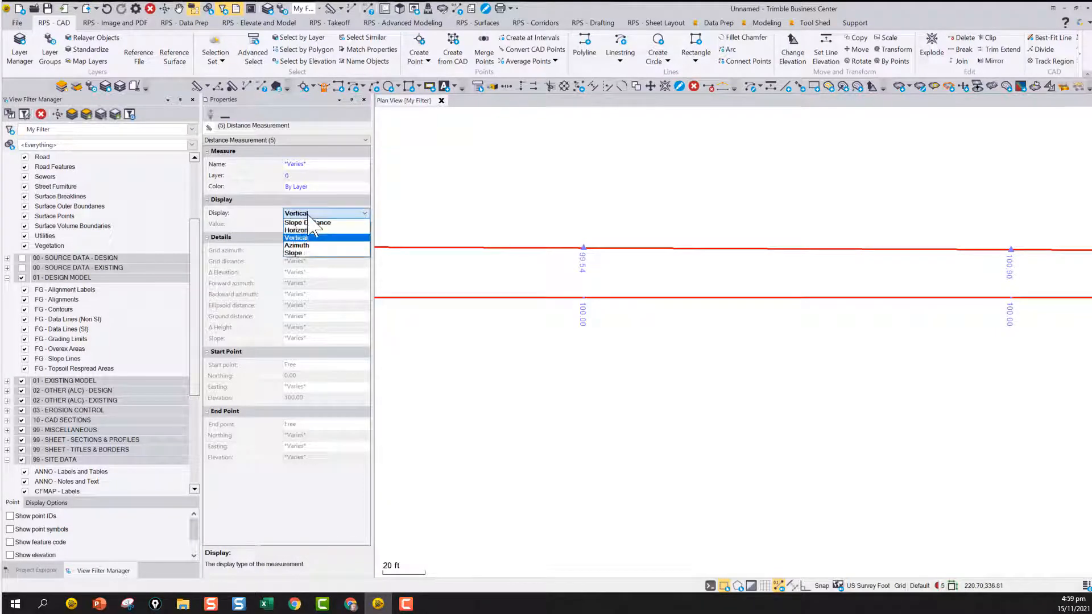
left_click(303, 246)
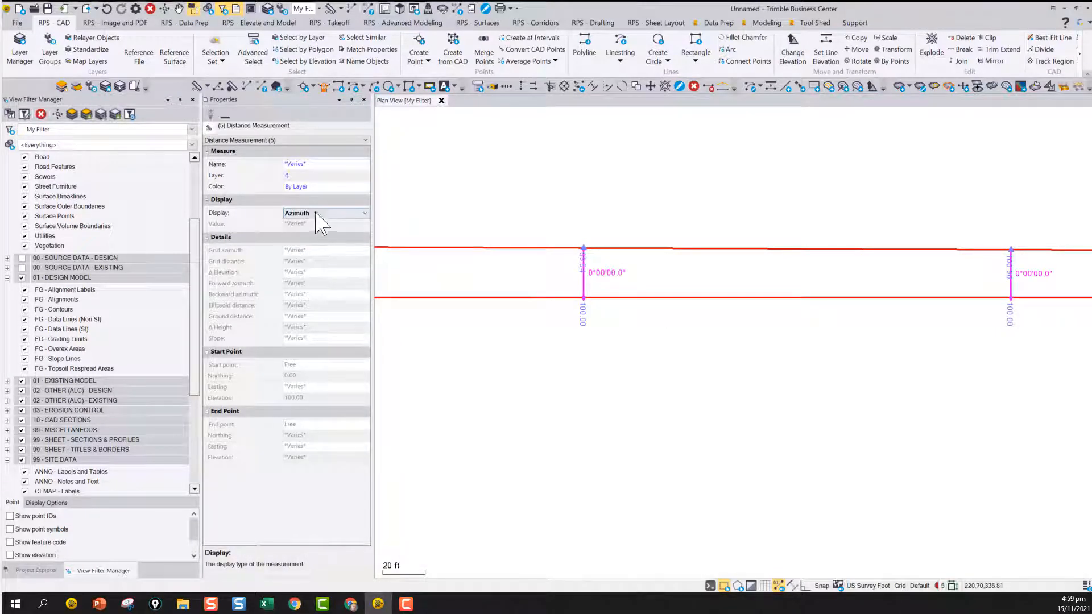
Set the selected measurements' display back to Slope and review the labels along the whole line
left_click(363, 214)
left_click(295, 253)
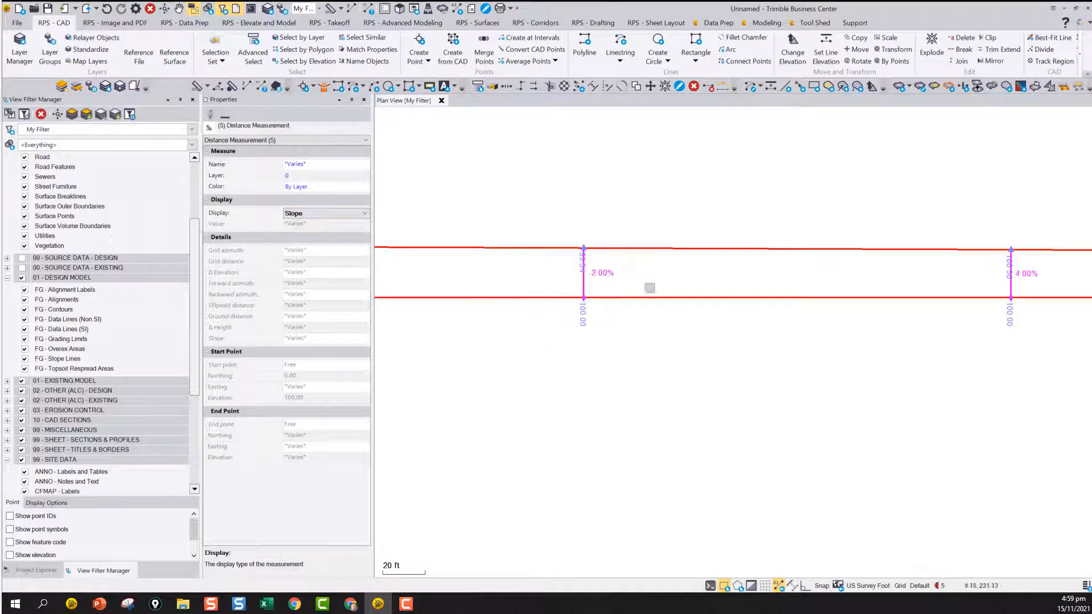
scroll(650, 304, "down", 3)
scroll(450, 301, "down", 2)
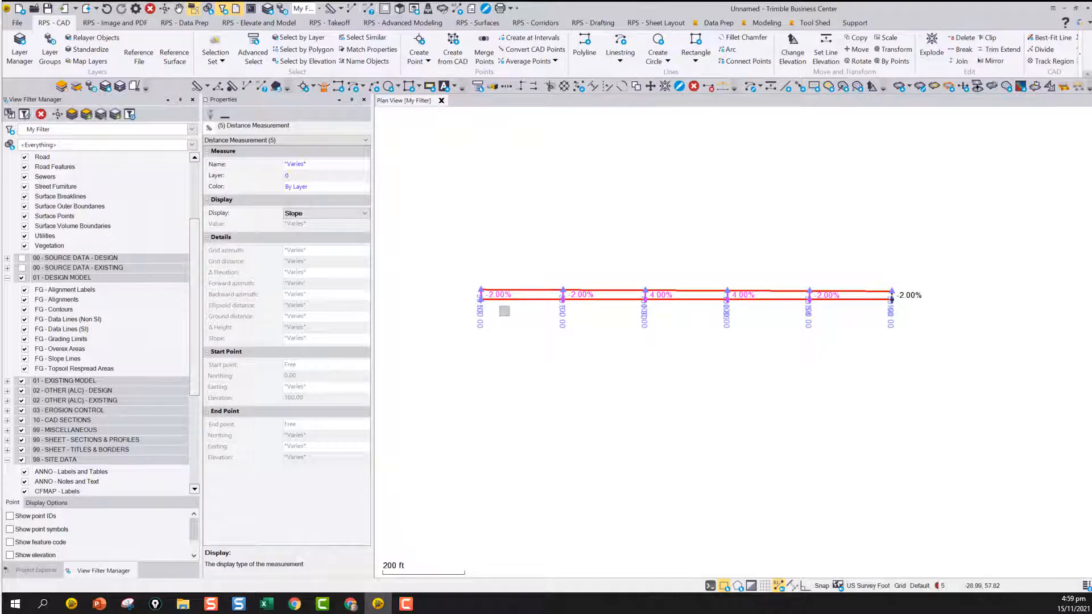
scroll(505, 311, "up", 2)
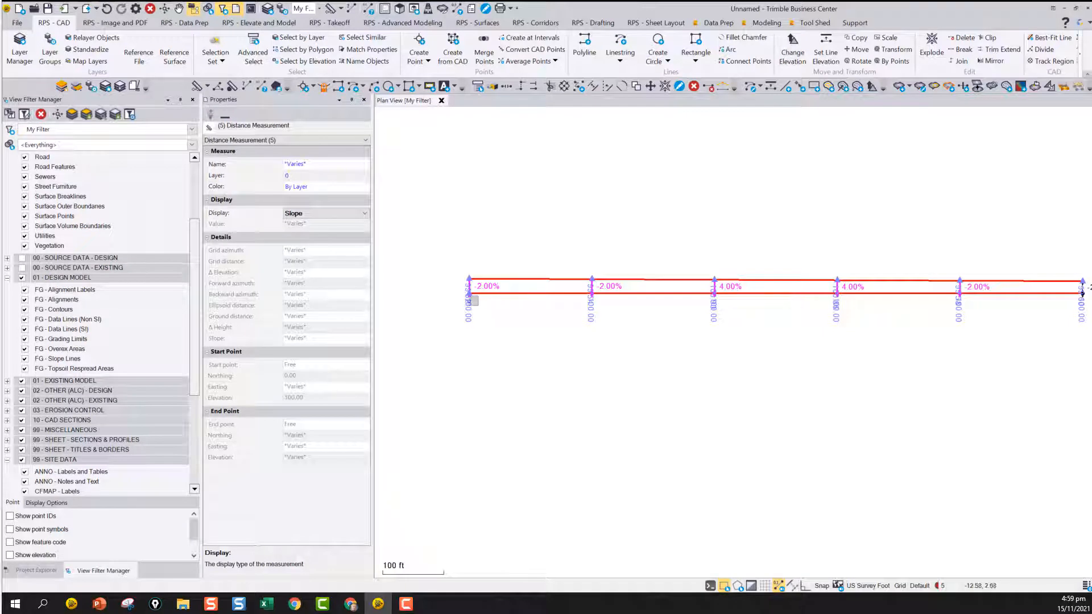
scroll(490, 314, "down", 2)
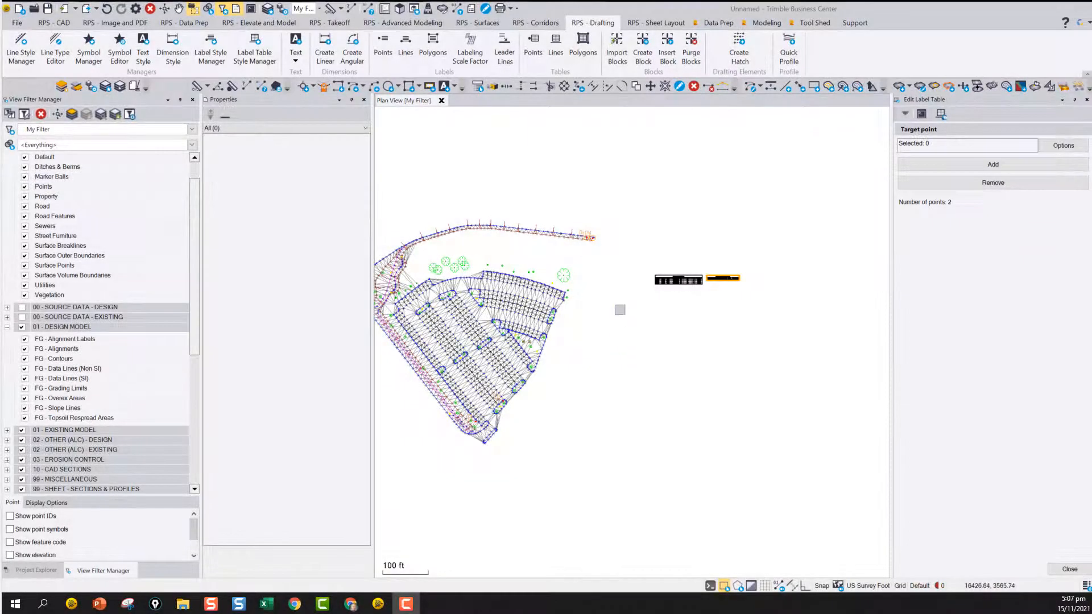
Expand the project's feature libraries and open the TNCO library to show its categories
middle_click_drag(510, 340, 636, 335)
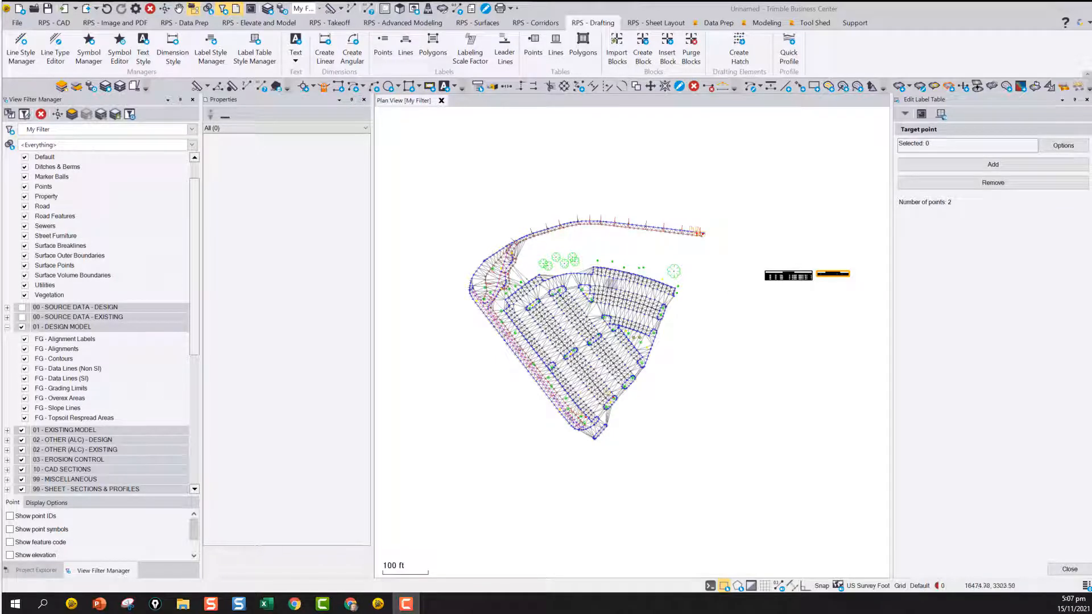
left_click(35, 570)
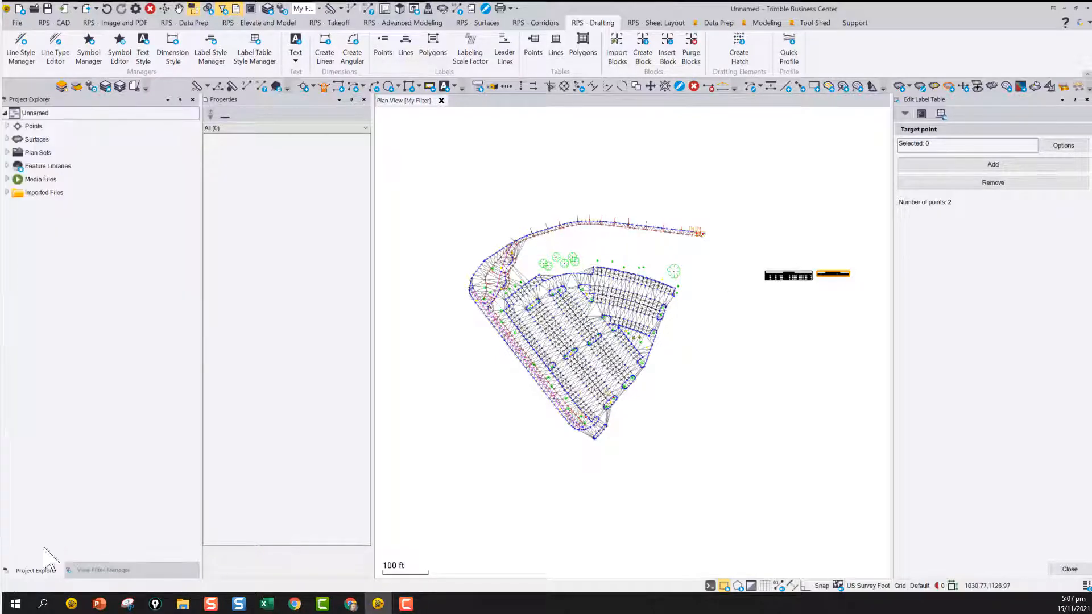
left_click(7, 165)
left_click(37, 179)
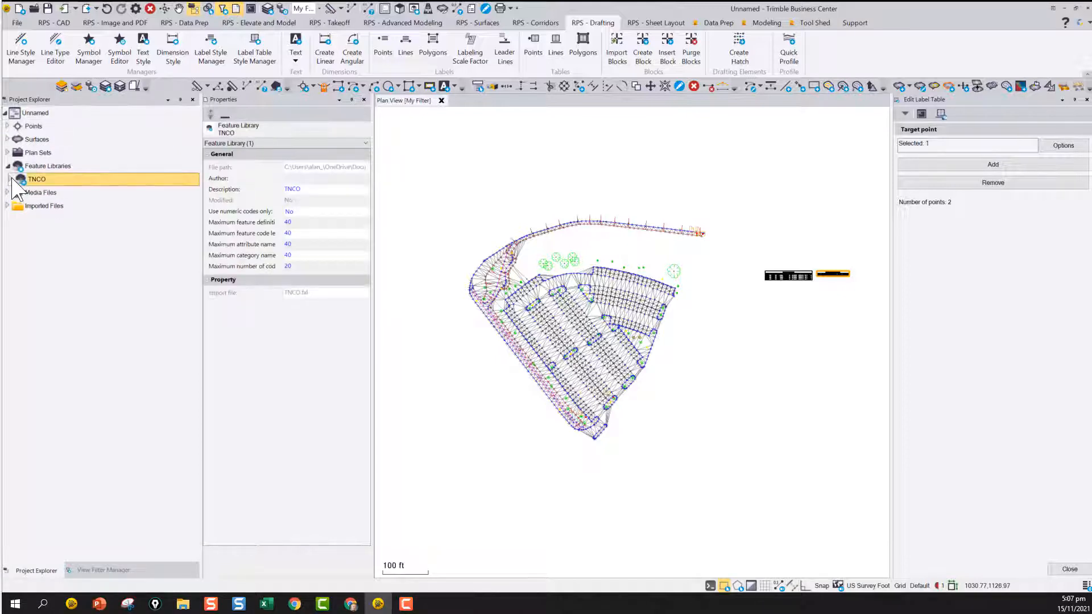
left_click(11, 179)
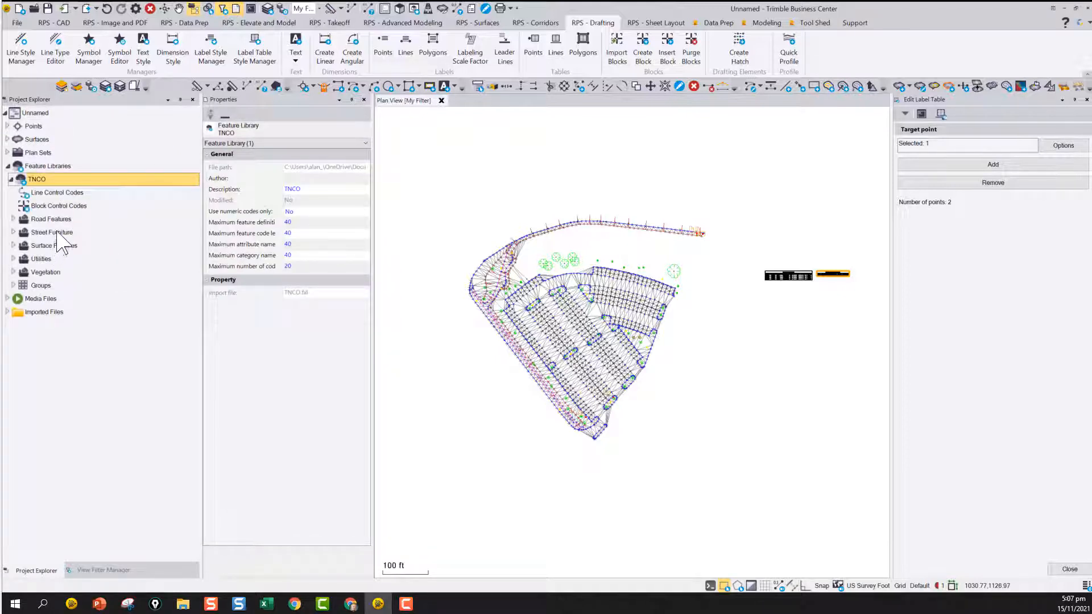
Examine the attributes defined for the Manhole (MH) point feature in the Utilities category
left_click(41, 261)
left_click(13, 259)
left_click(51, 273)
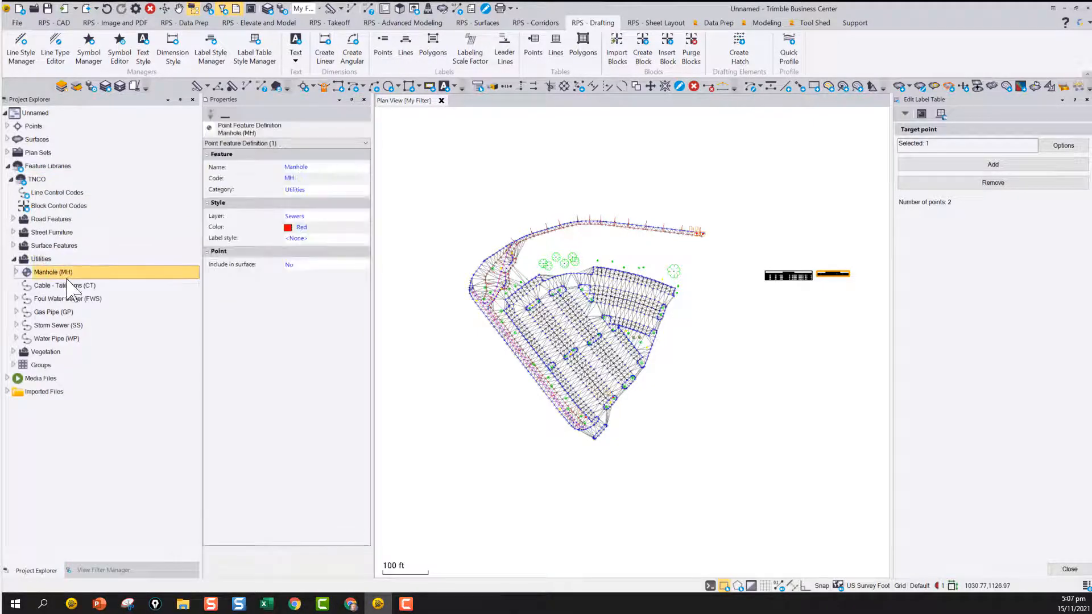
left_click(16, 273)
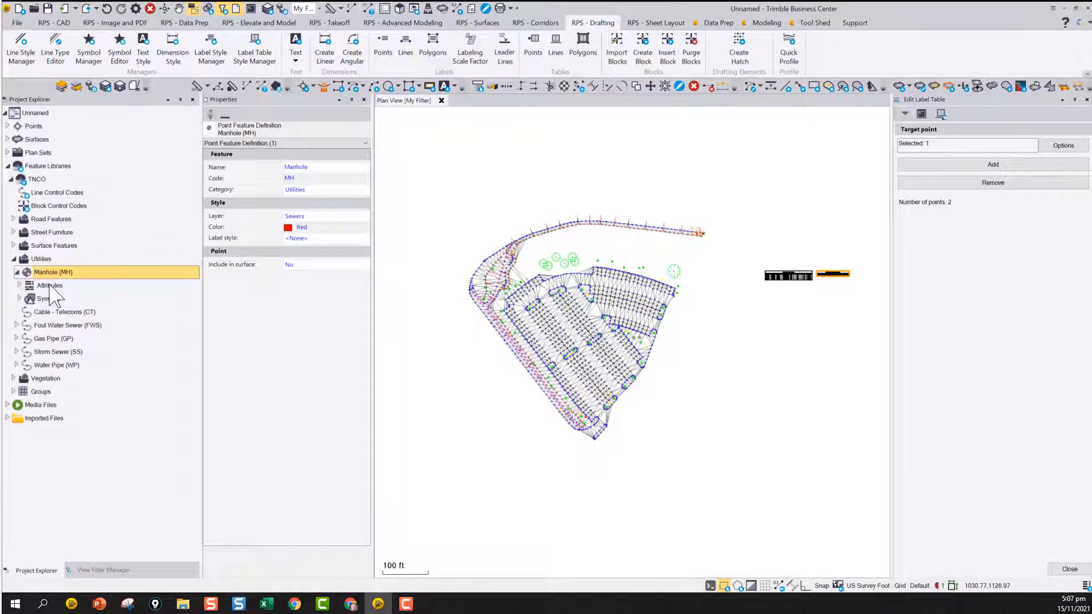
left_click(49, 285)
left_click(20, 286)
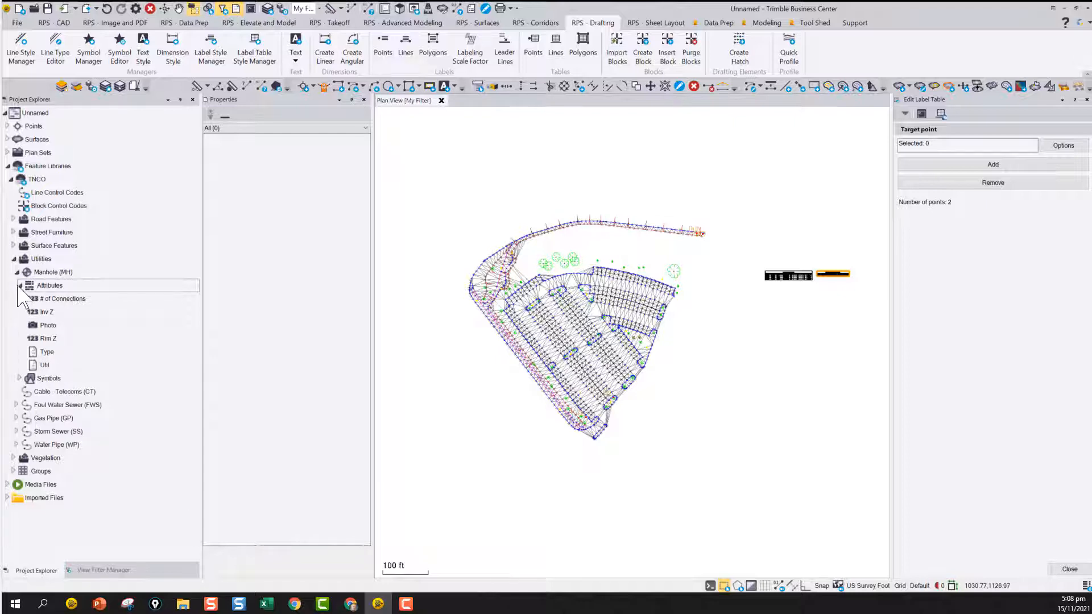
Collapse the Utilities category and examine the attributes of the Tree (TR) feature under Vegetation
left_click(14, 259)
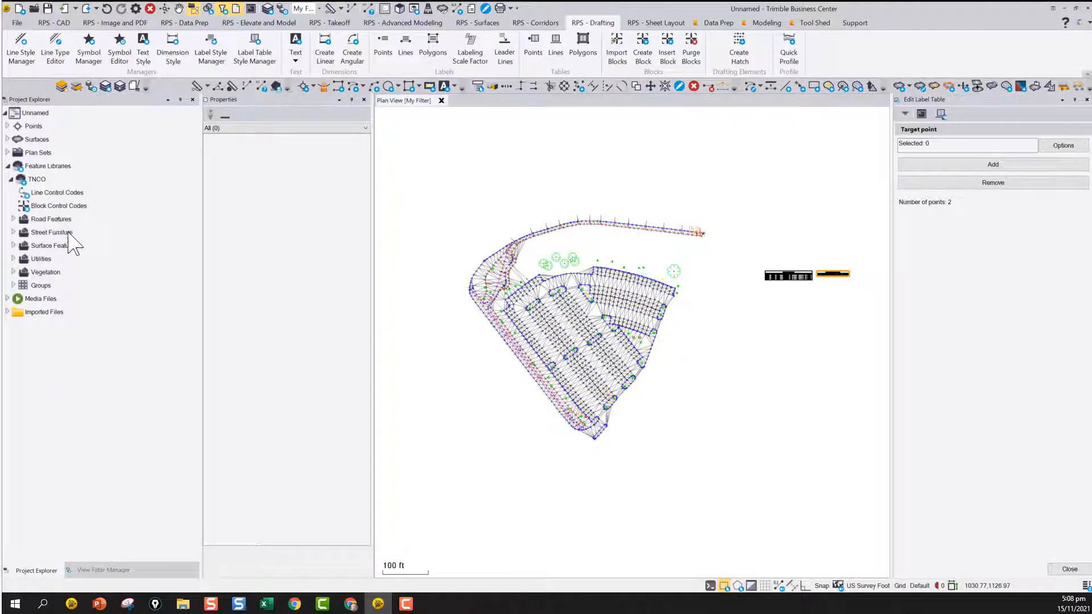
left_click(46, 273)
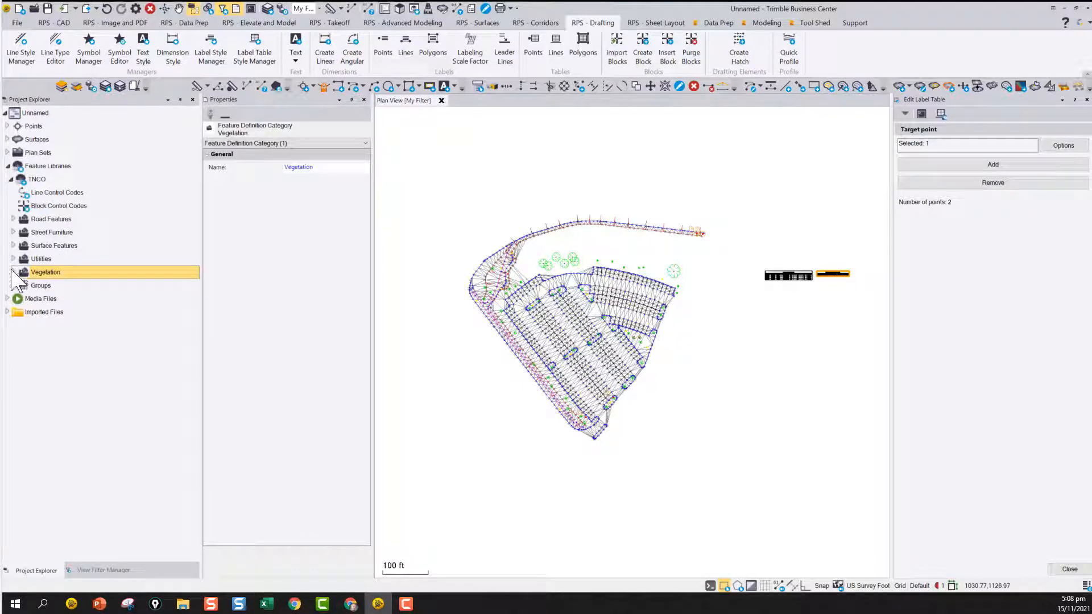
left_click(13, 273)
left_click(45, 299)
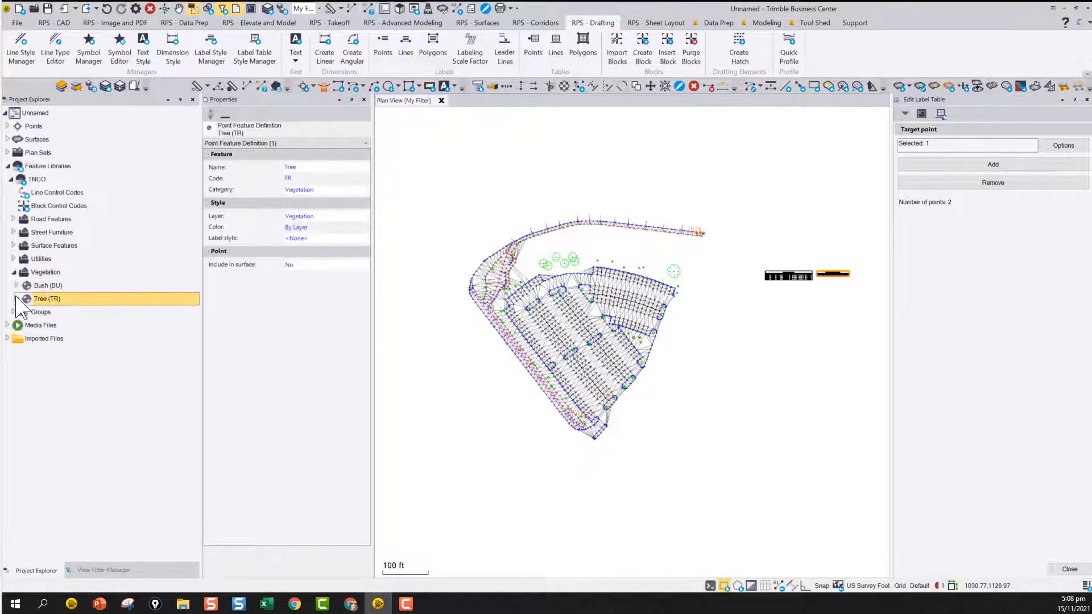
left_click(18, 299)
left_click(41, 312)
left_click(20, 312)
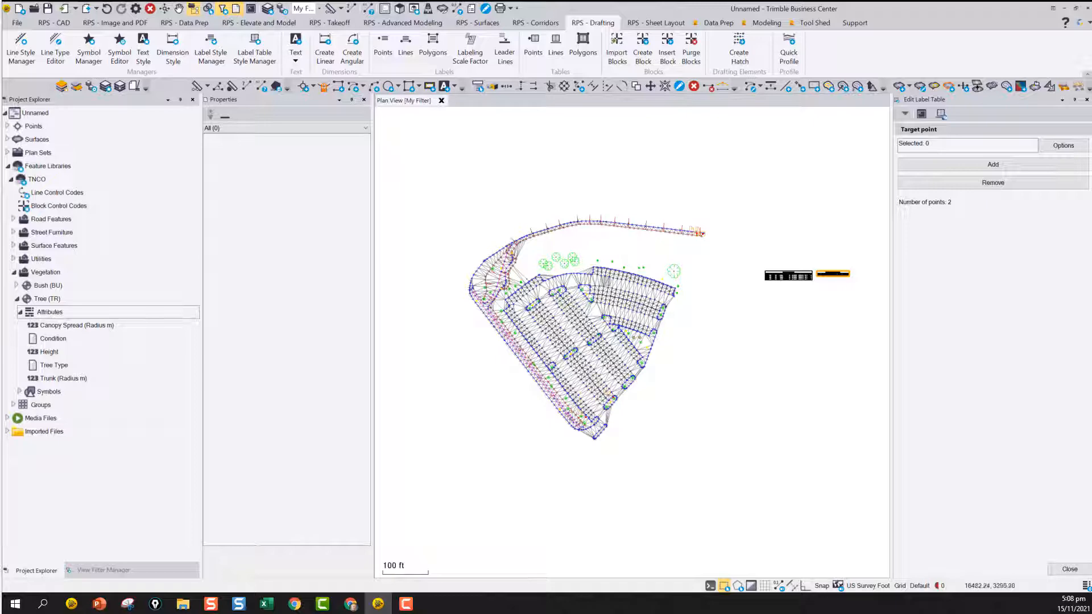
scroll(569, 264, "up", 5)
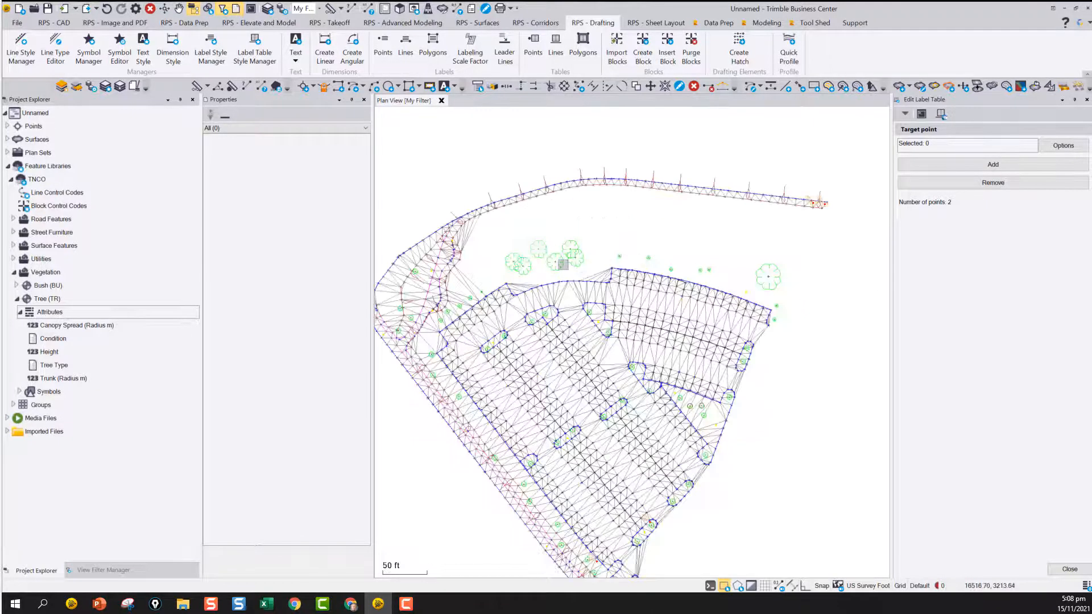
Inspect the feature attributes of a tree in the cluster above the parking lot and of the endmost manhole on the road
left_click(566, 262)
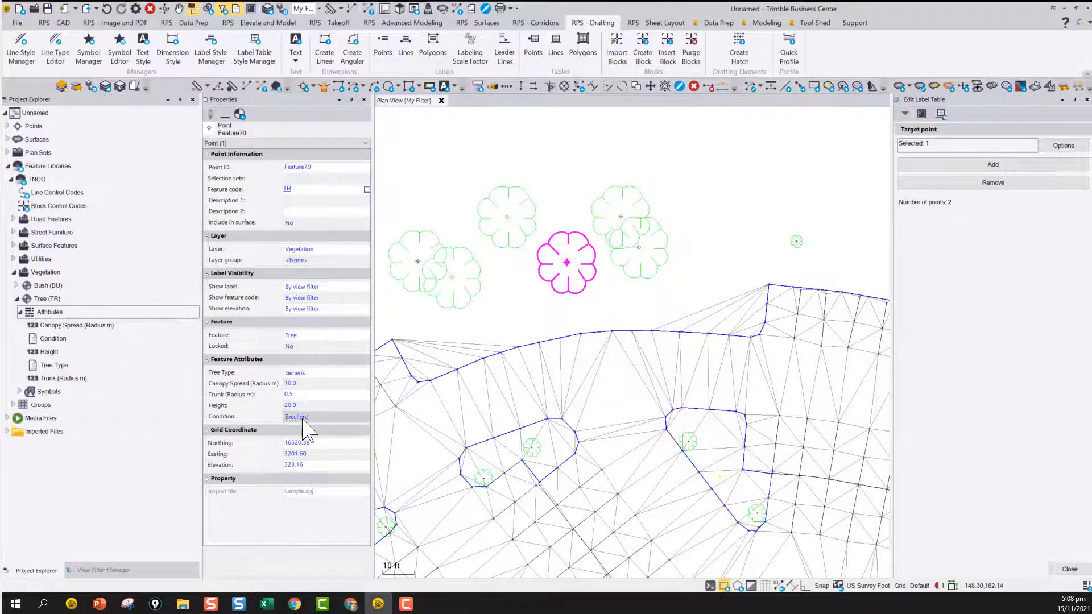
scroll(674, 295, "down", 5)
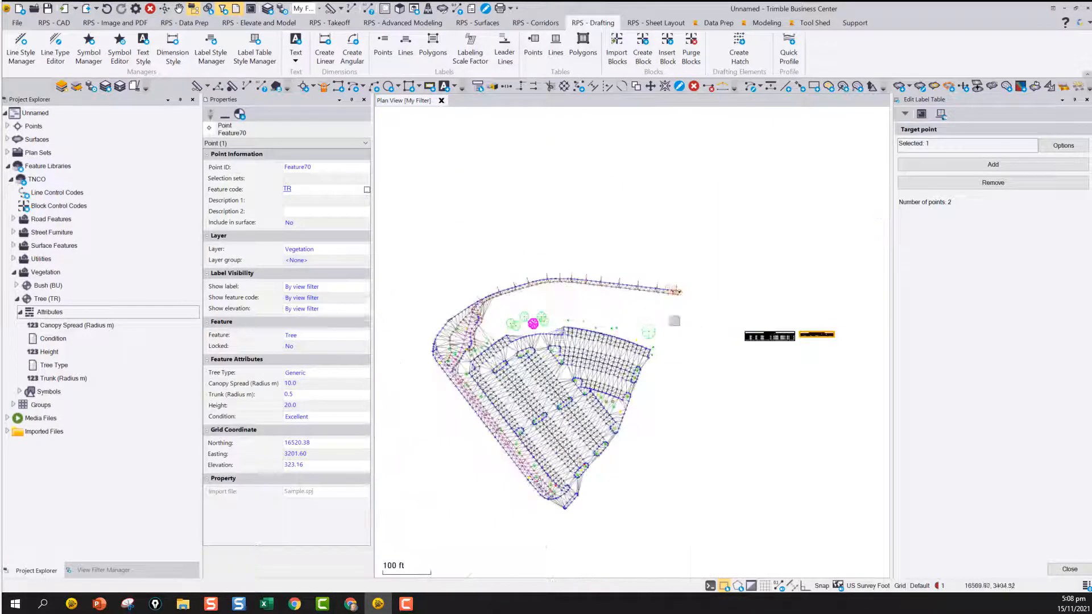
scroll(674, 295, "up", 1)
scroll(673, 294, "up", 3)
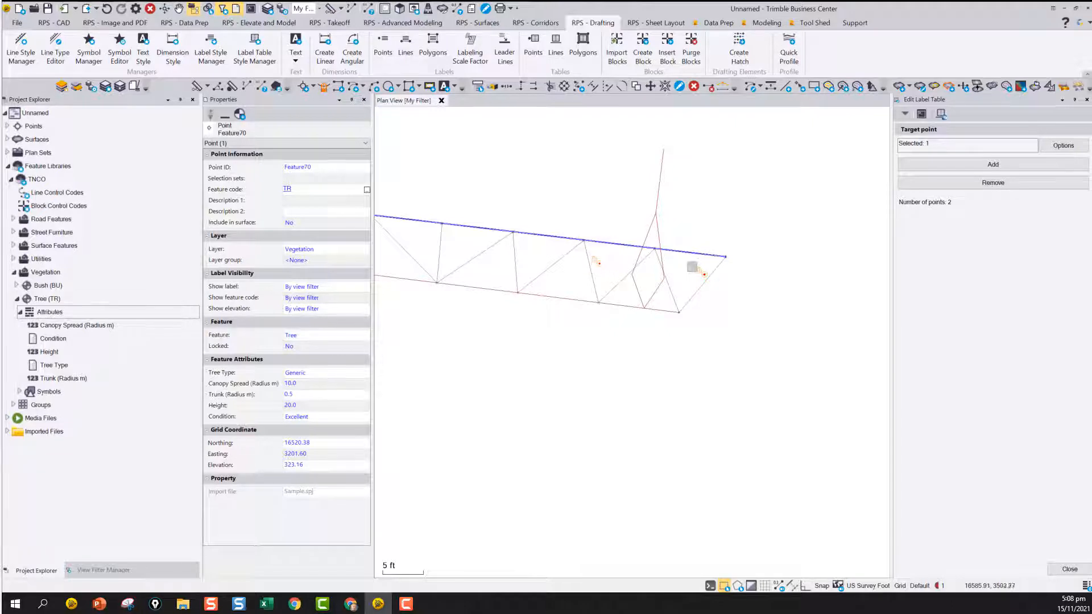
left_click(703, 275)
left_click(743, 281)
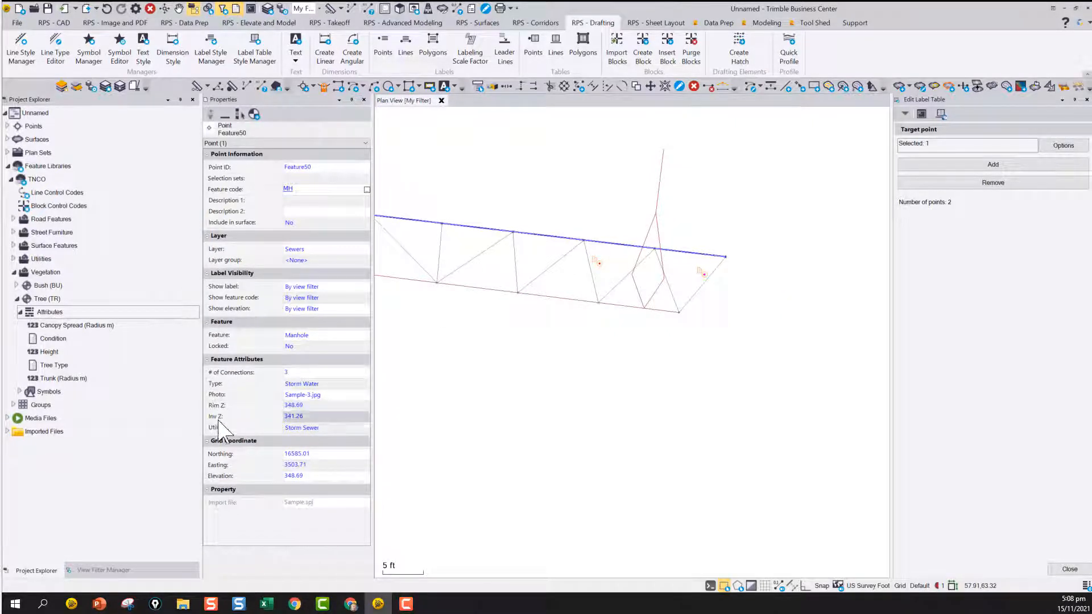
Examine the attribute columns in the Tree Schedule and Manhole Schedule tables beside the site
scroll(640, 336, "down", 12)
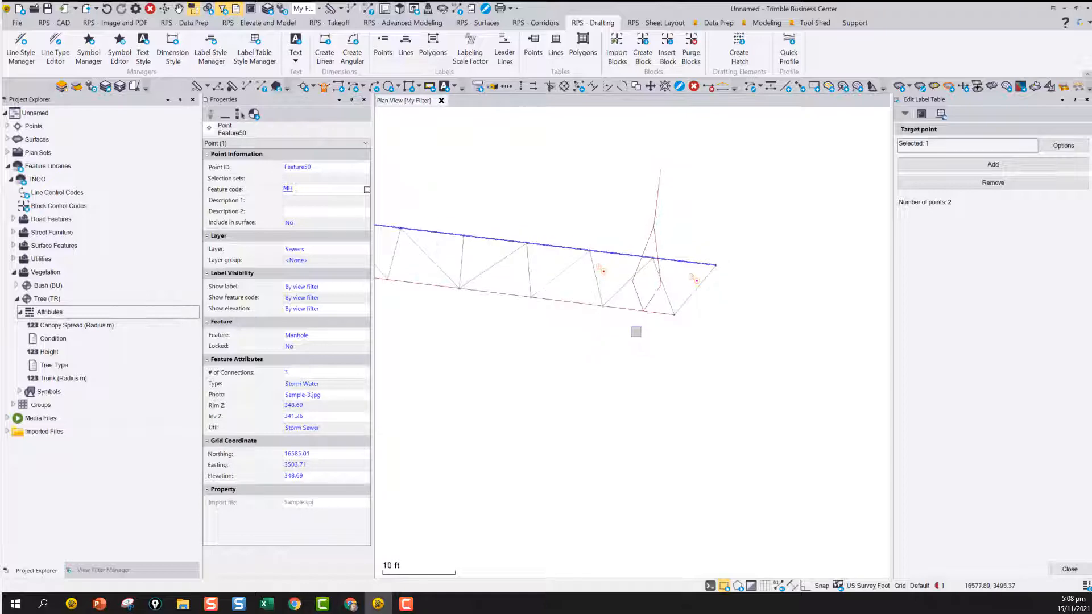
middle_click_drag(653, 318, 689, 276)
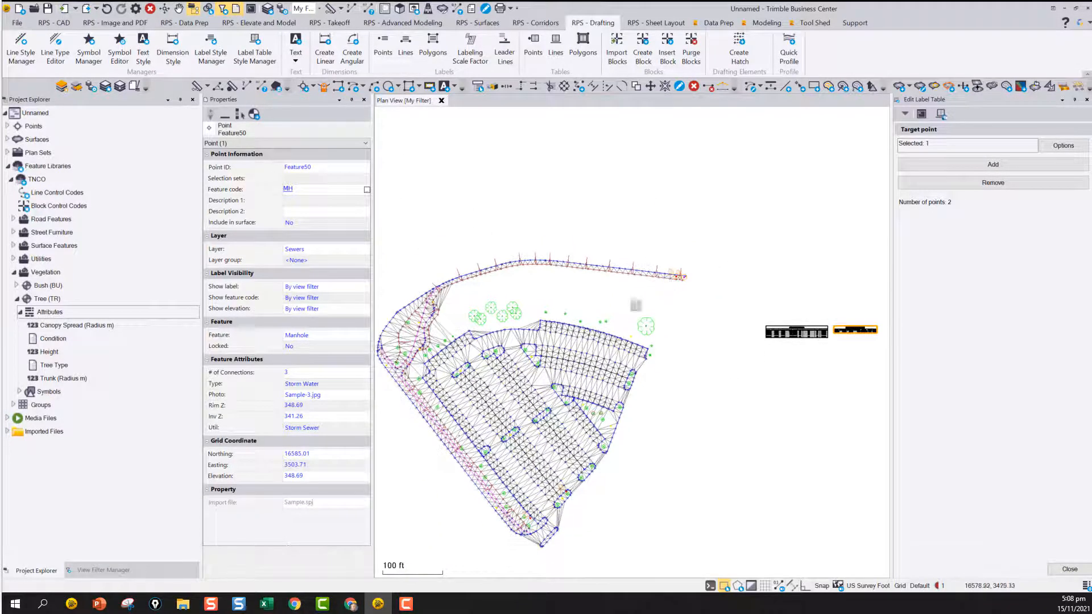
scroll(801, 346, "up", 5)
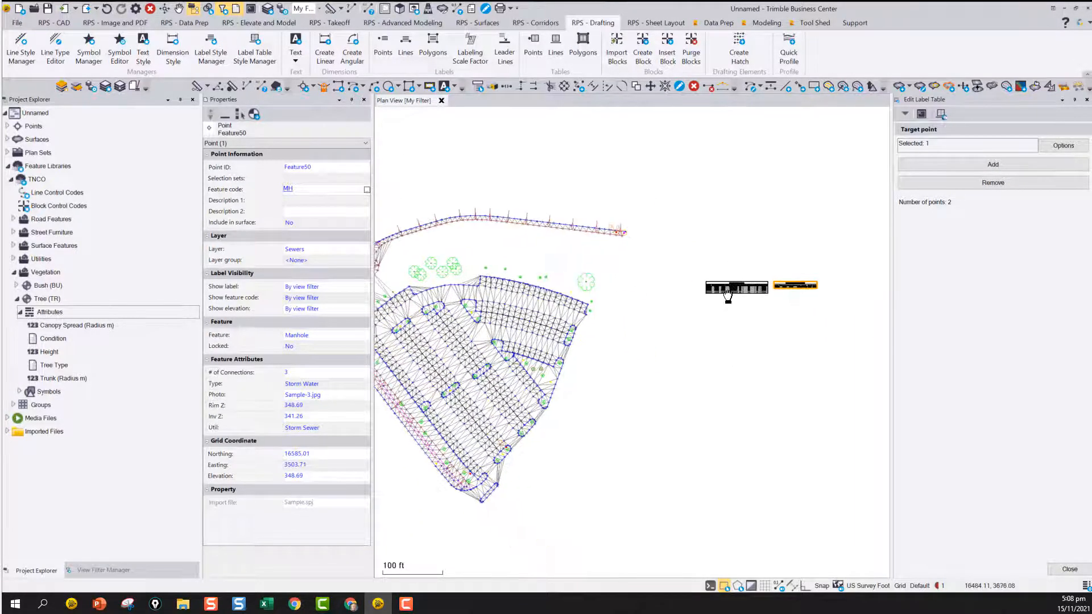
scroll(640, 296, "up", 3)
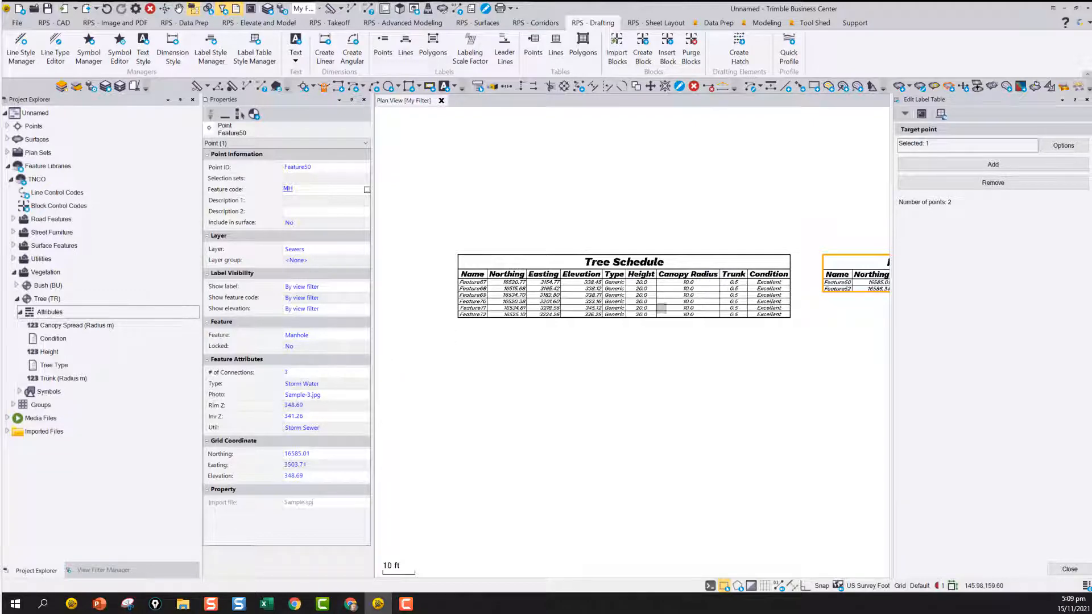
scroll(609, 281, "down", 3)
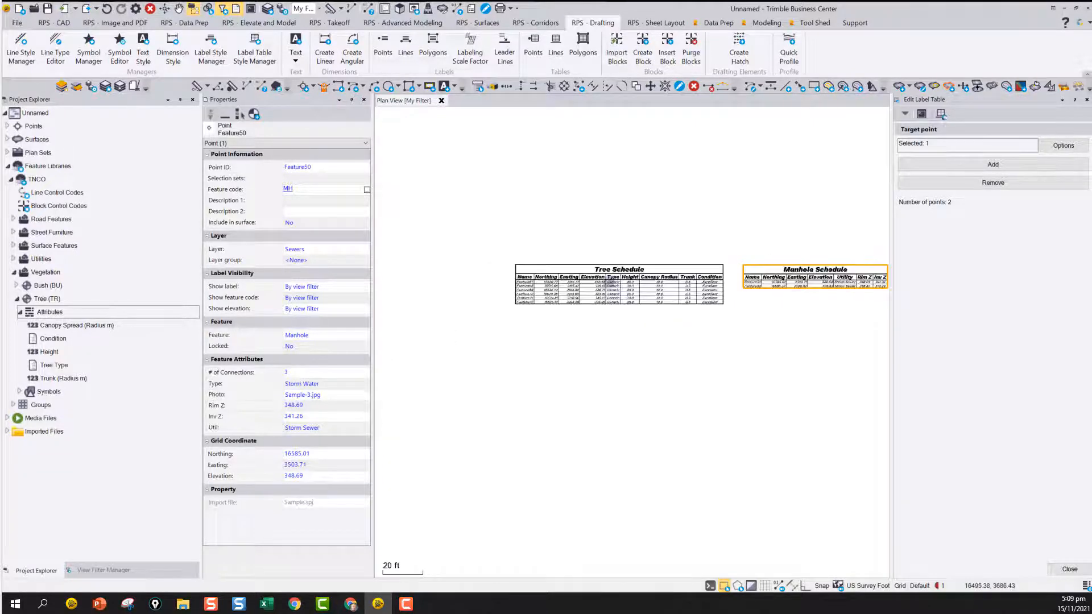
middle_click_drag(734, 281, 614, 284)
scroll(690, 278, "up", 5)
scroll(689, 286, "down", 3)
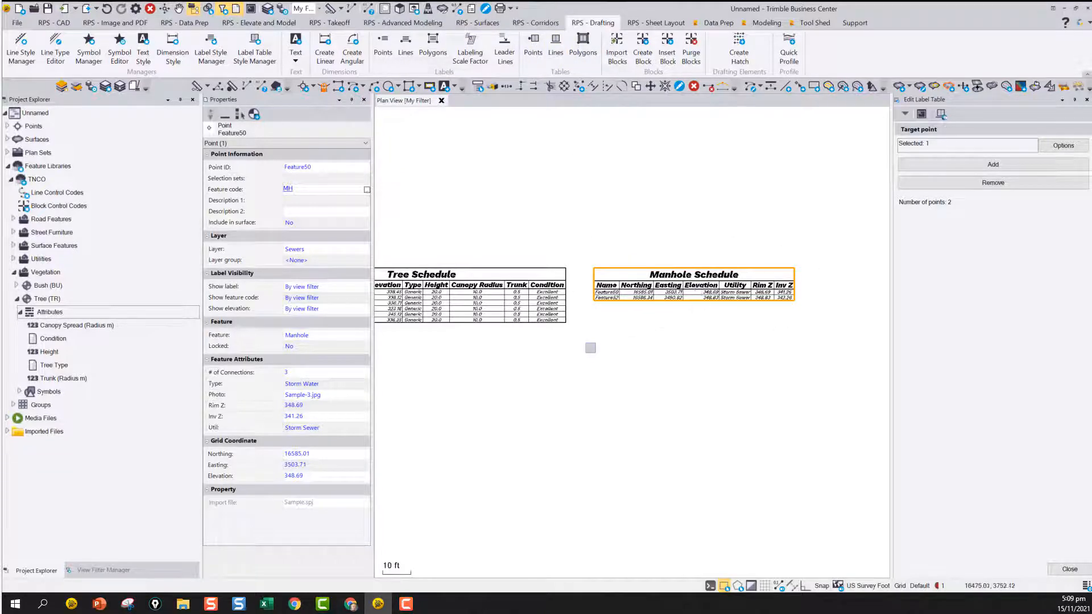
Leave label table editing and label the large isolated tree beside the parking lot's upper corner using the TREE - Label point style
scroll(592, 348, "down", 8)
middle_click_drag(651, 317, 706, 281)
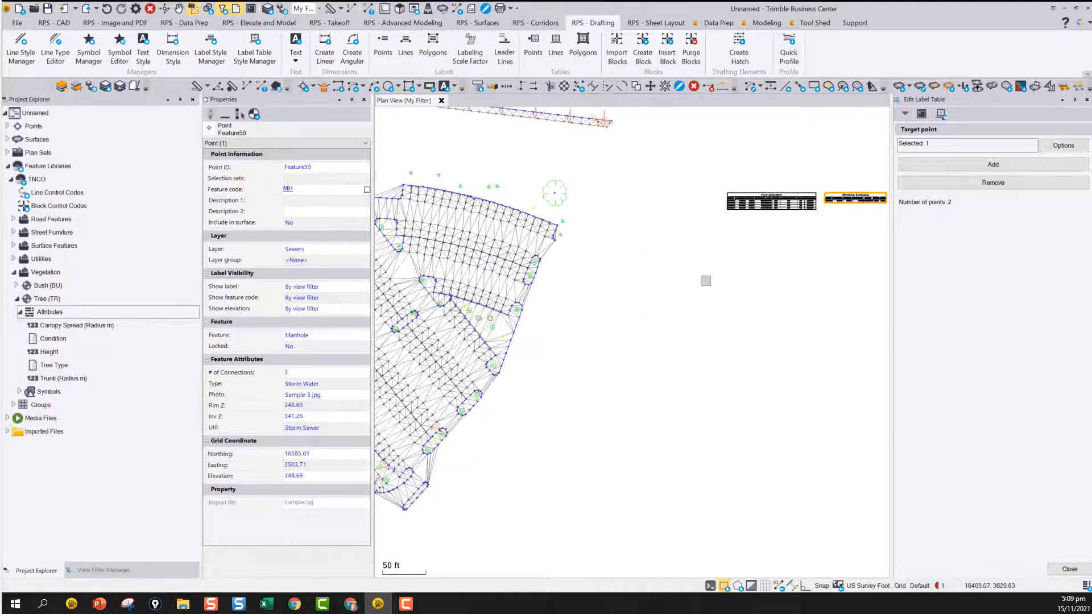
scroll(542, 188, "up", 4)
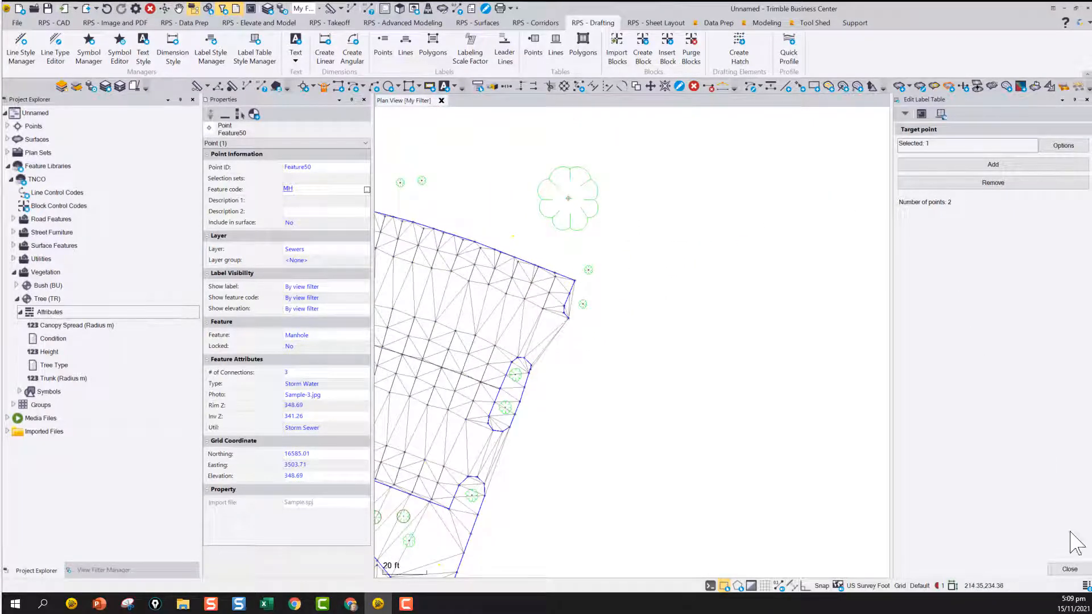
left_click(1070, 569)
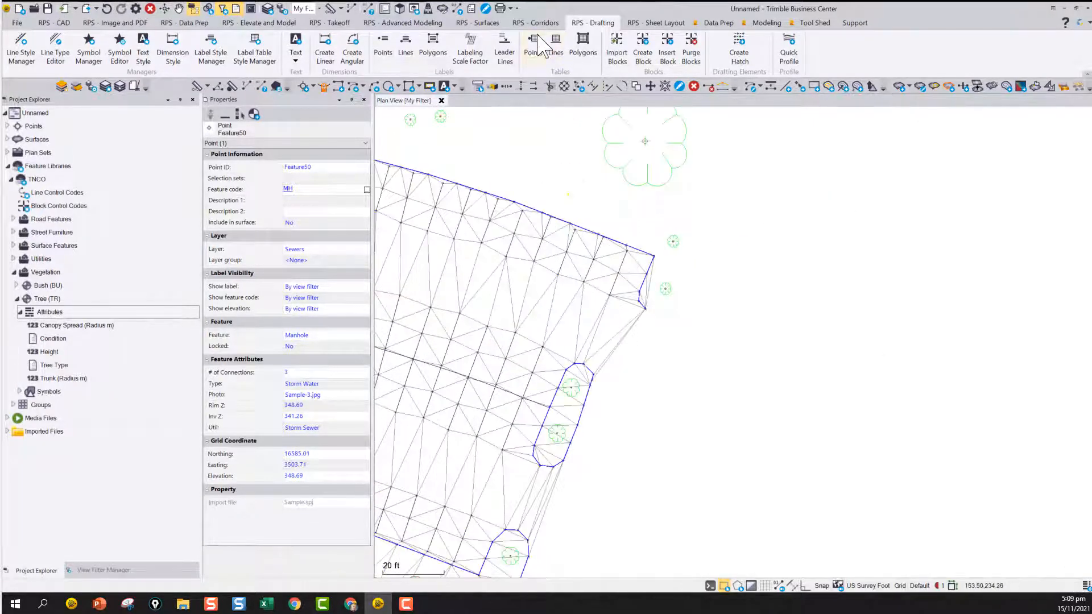
left_click(383, 45)
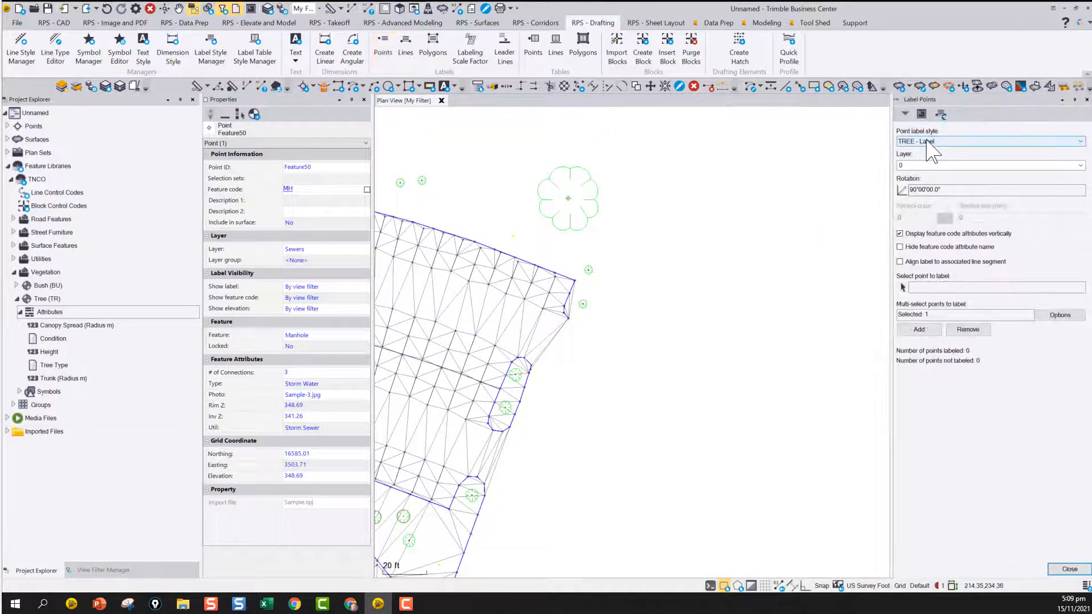
left_click(944, 288)
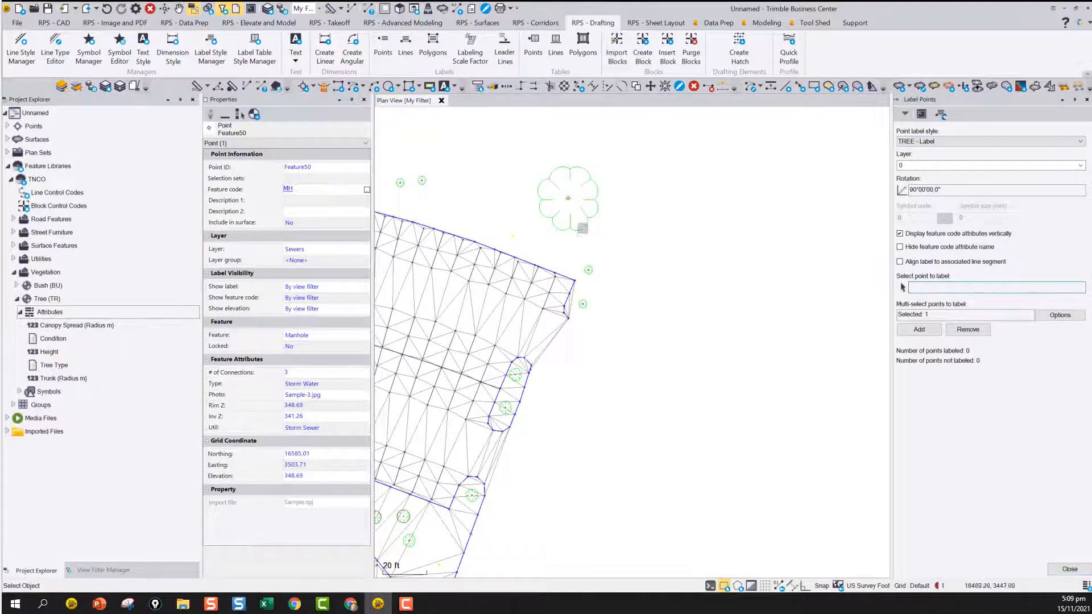
left_click(569, 197)
scroll(575, 205, "up", 2)
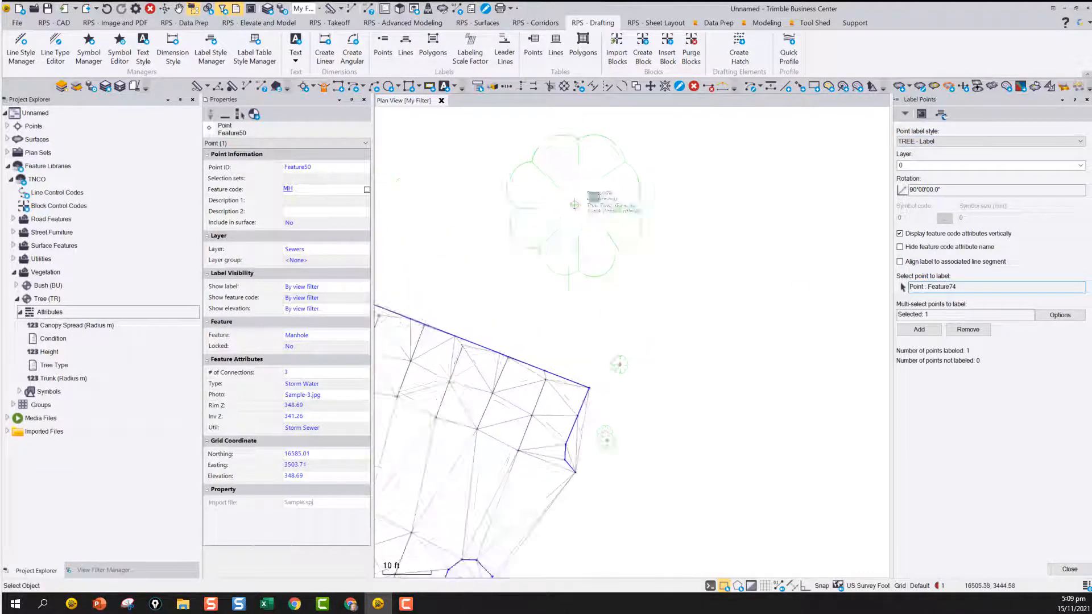
scroll(594, 197, "up", 3)
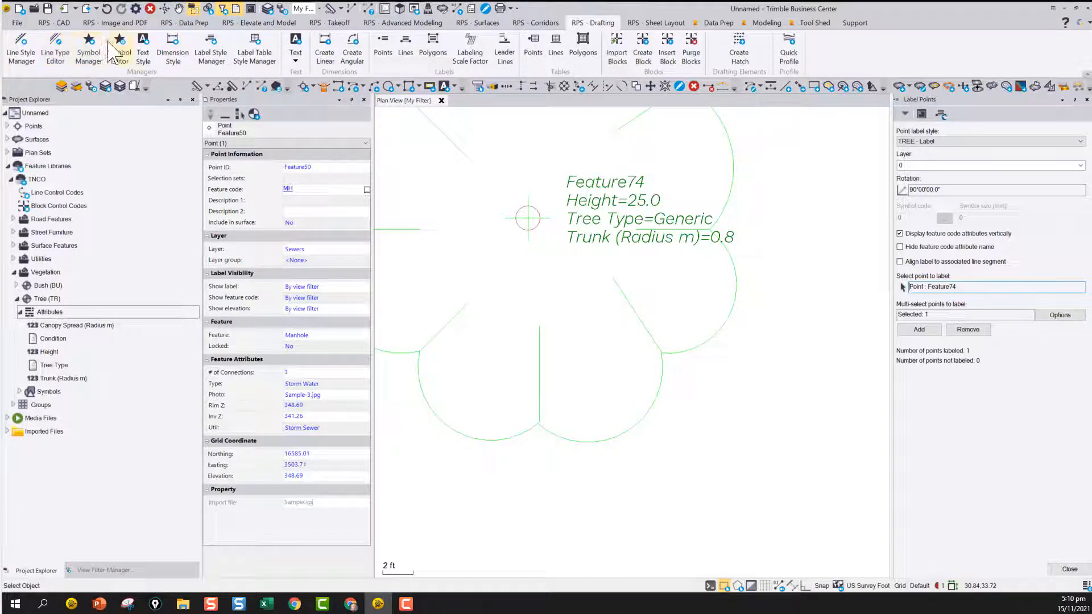
Examine the feature code attribute prefix in the TREE - Label point label style, and close the style manager without saving
left_click(549, 203)
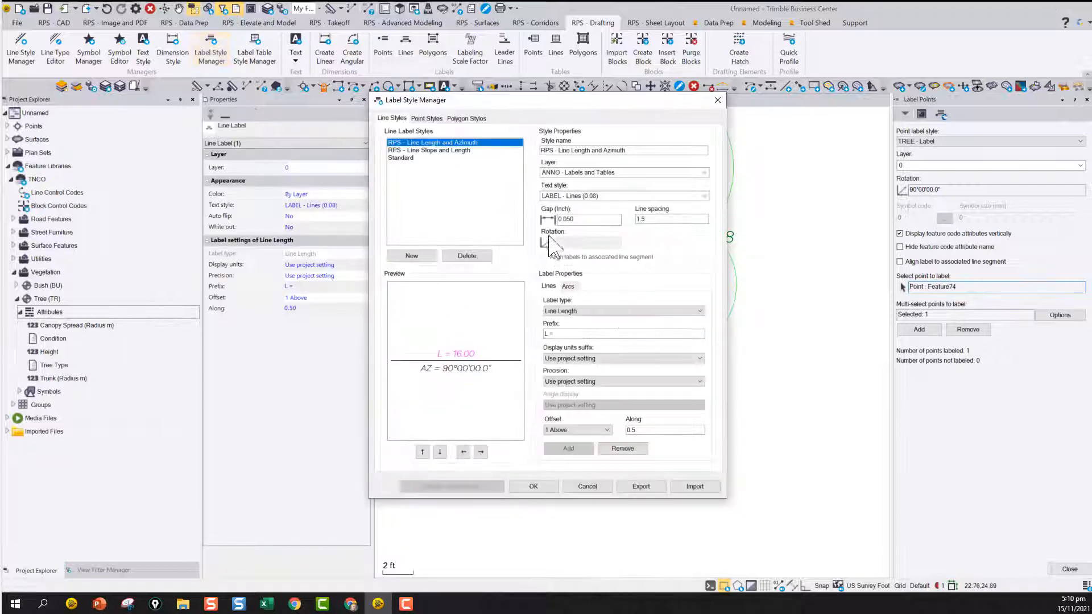
left_click(427, 119)
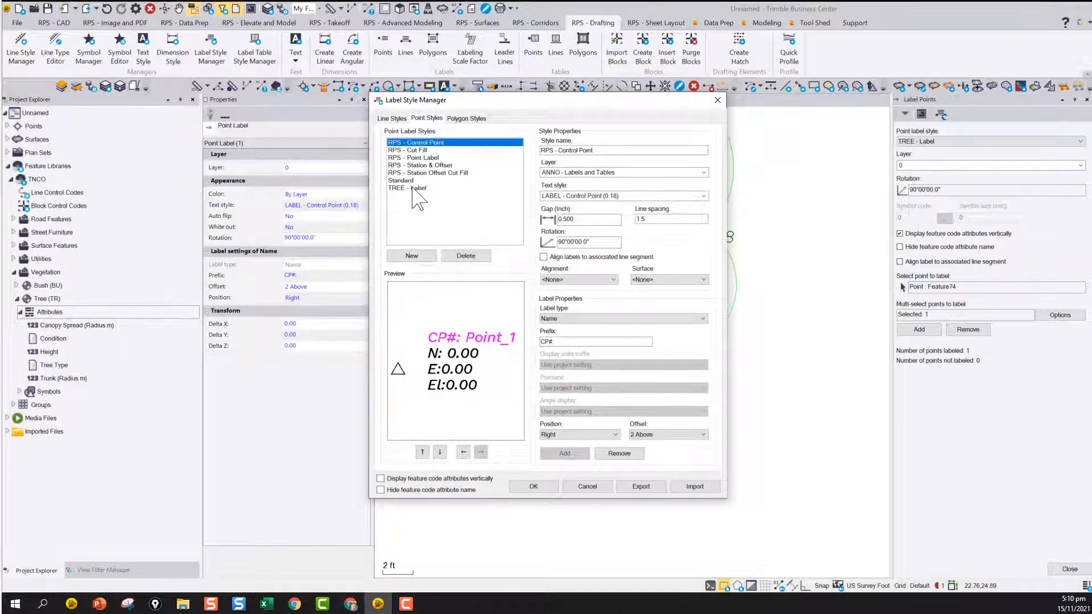
left_click(414, 188)
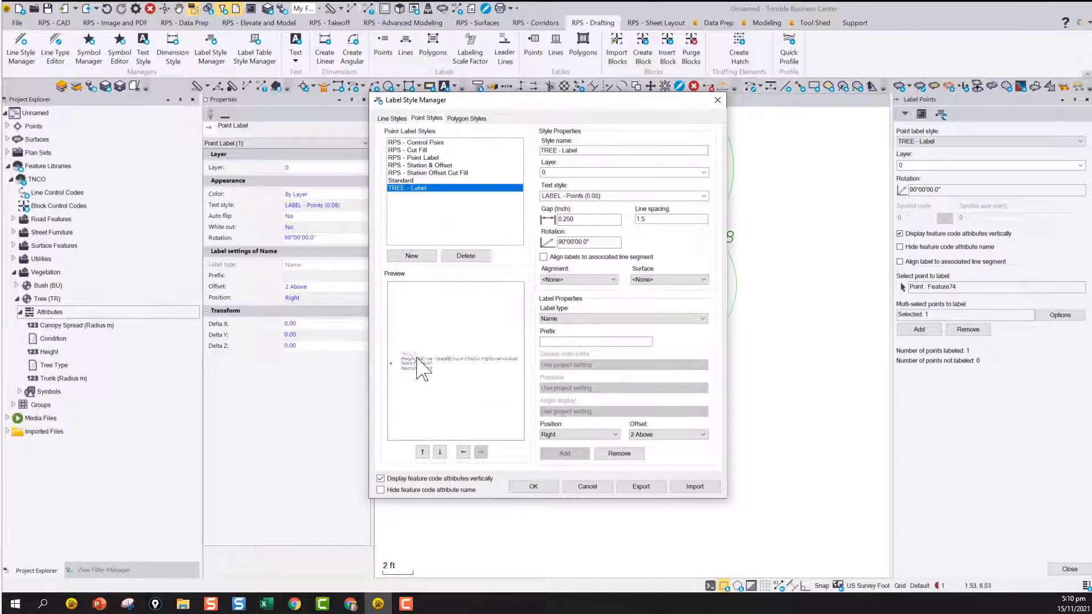
scroll(423, 368, "up", 3)
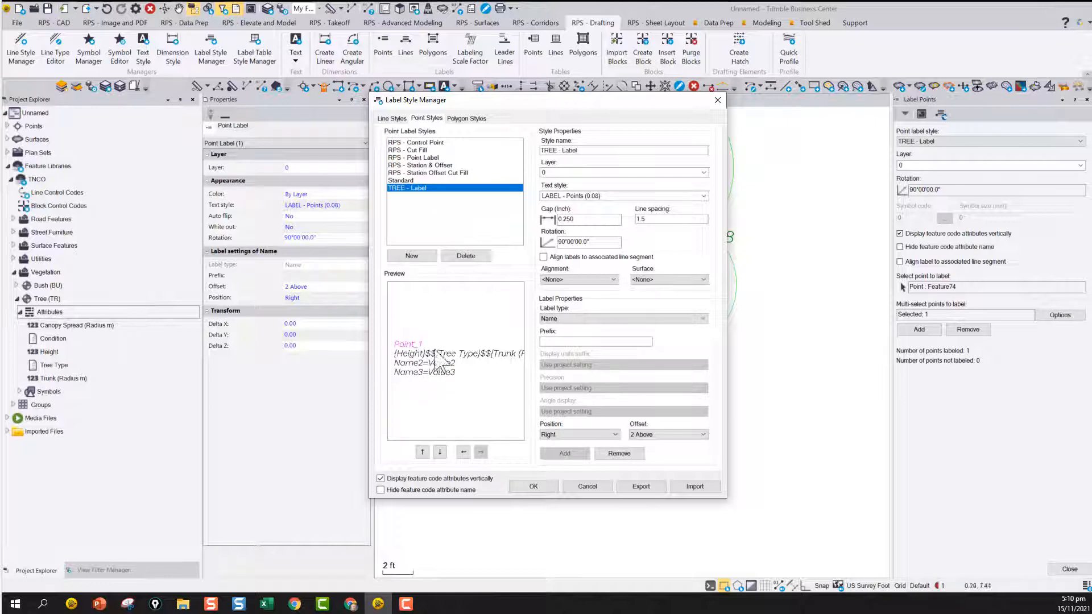
left_click(438, 354)
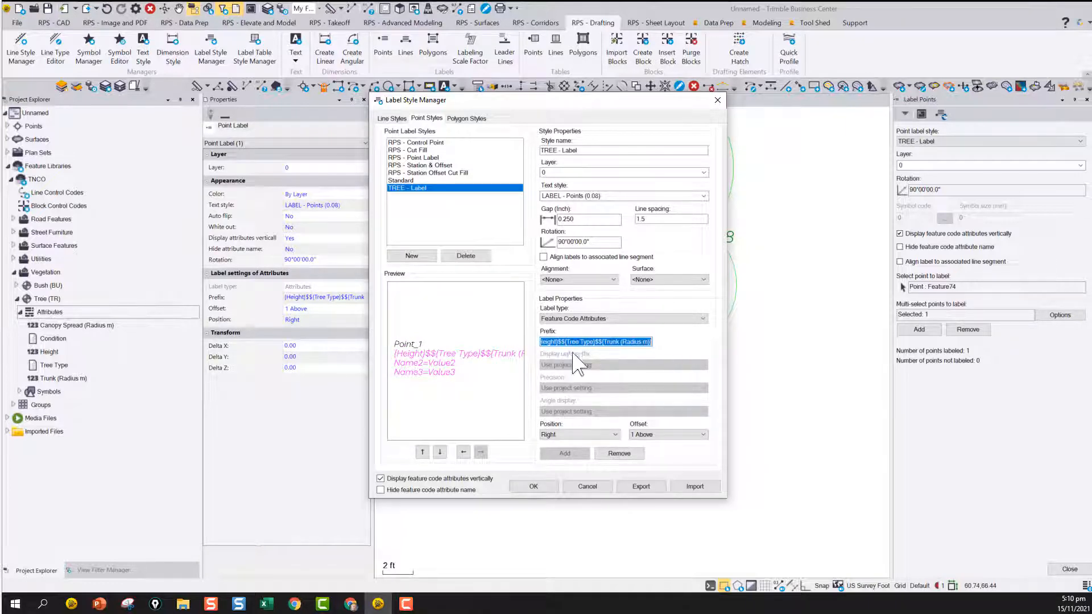
left_click(555, 343)
key("Home")
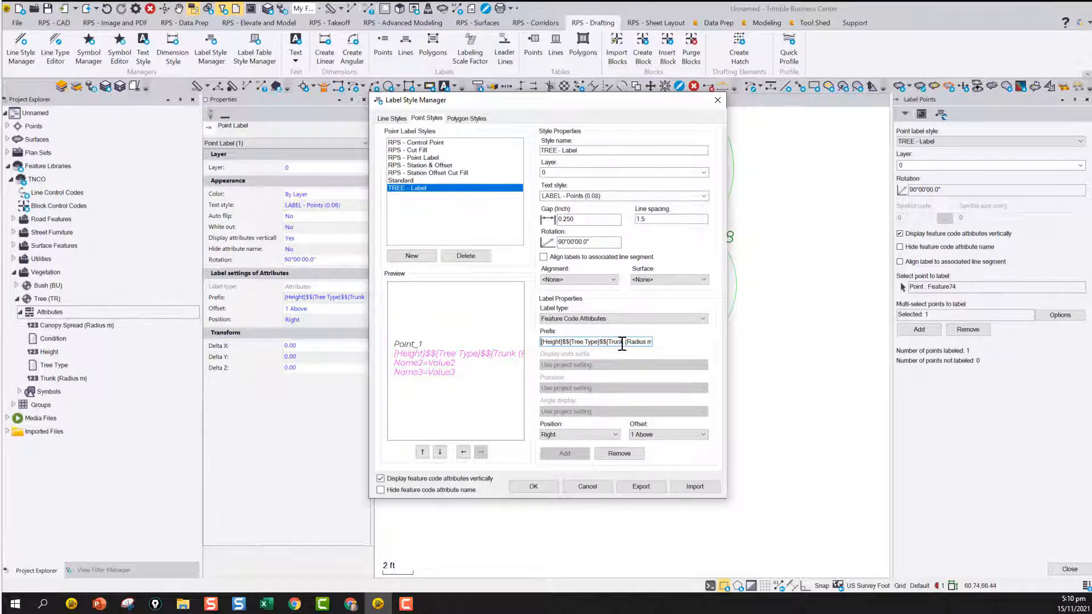
left_click_drag(641, 342, 644, 343)
key("End")
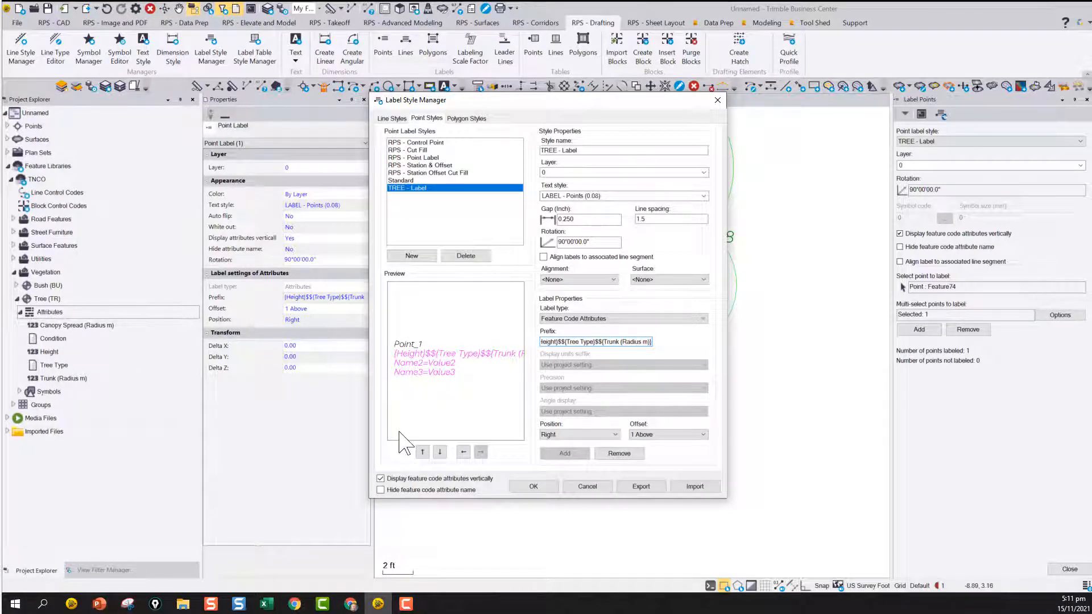
left_click(587, 486)
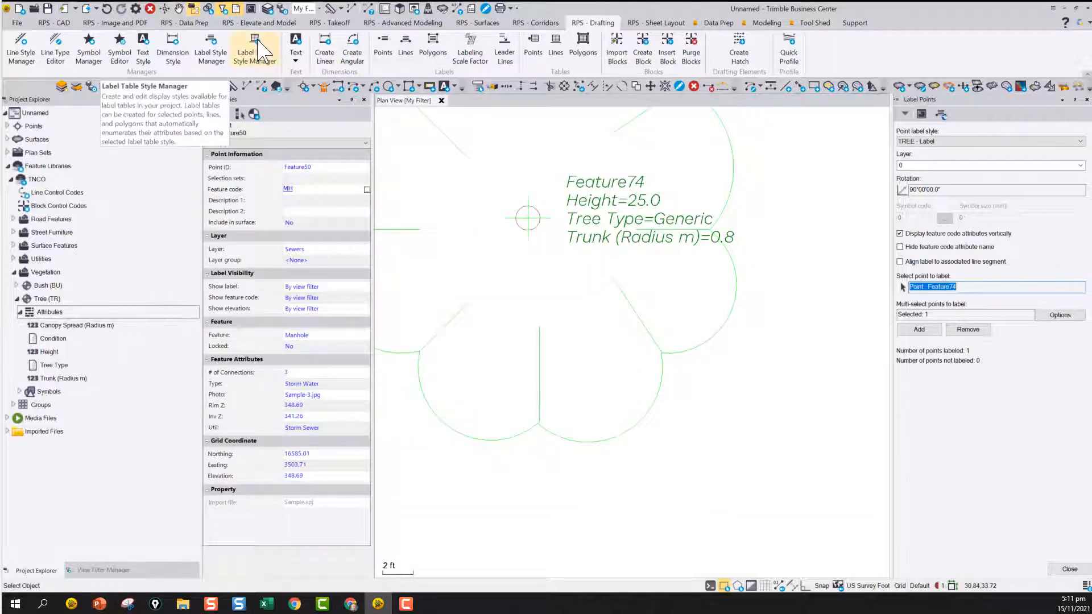
Review the User Defined Attributes column text in the RPS - Manholes point label table style, and leave without saving
left_click(256, 41)
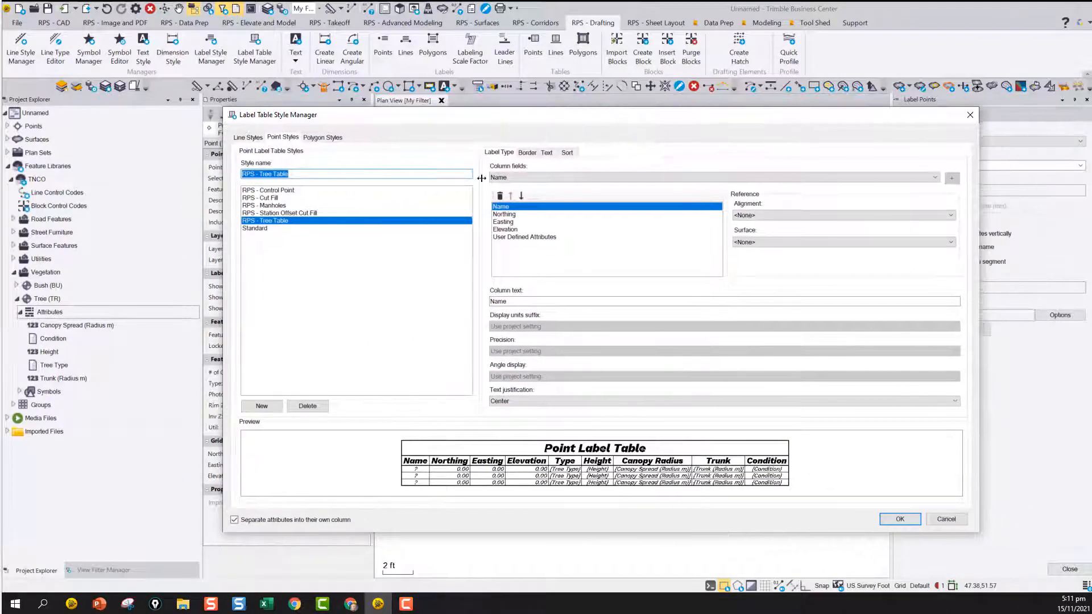
left_click(279, 205)
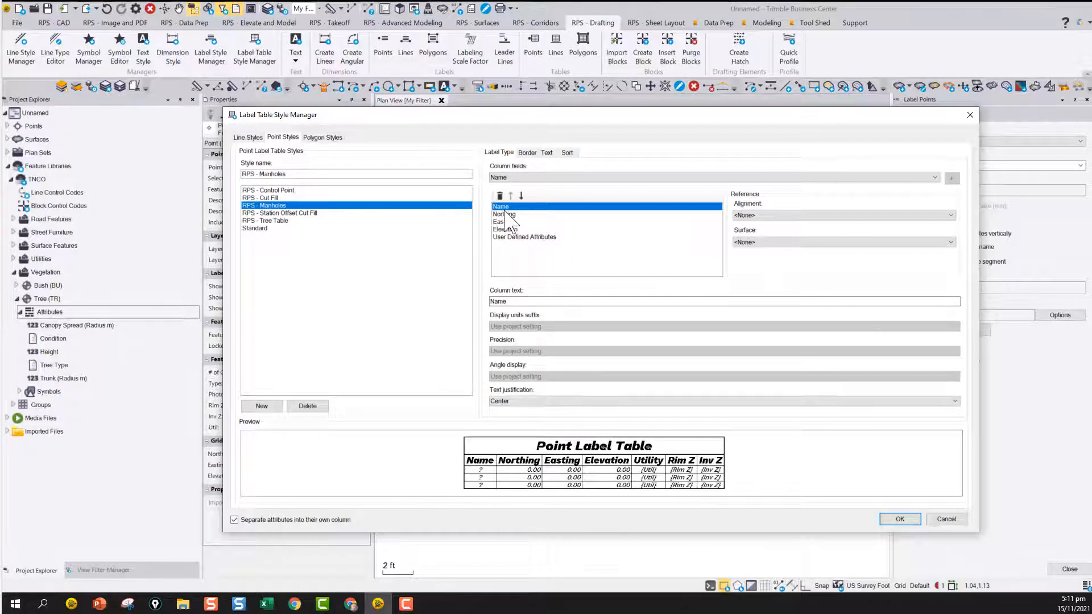
left_click(545, 237)
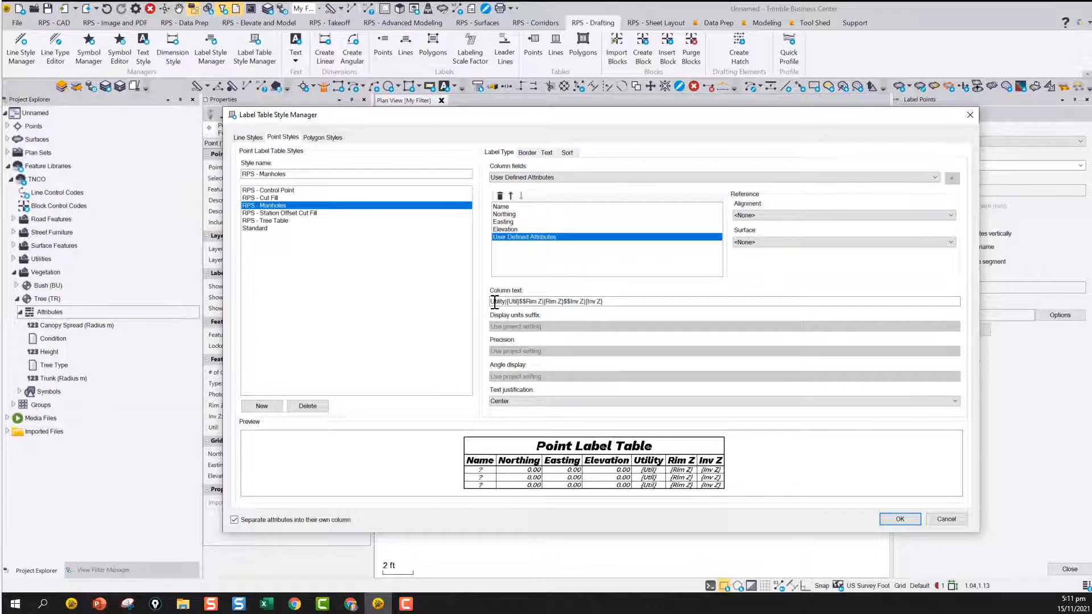
left_click(635, 301)
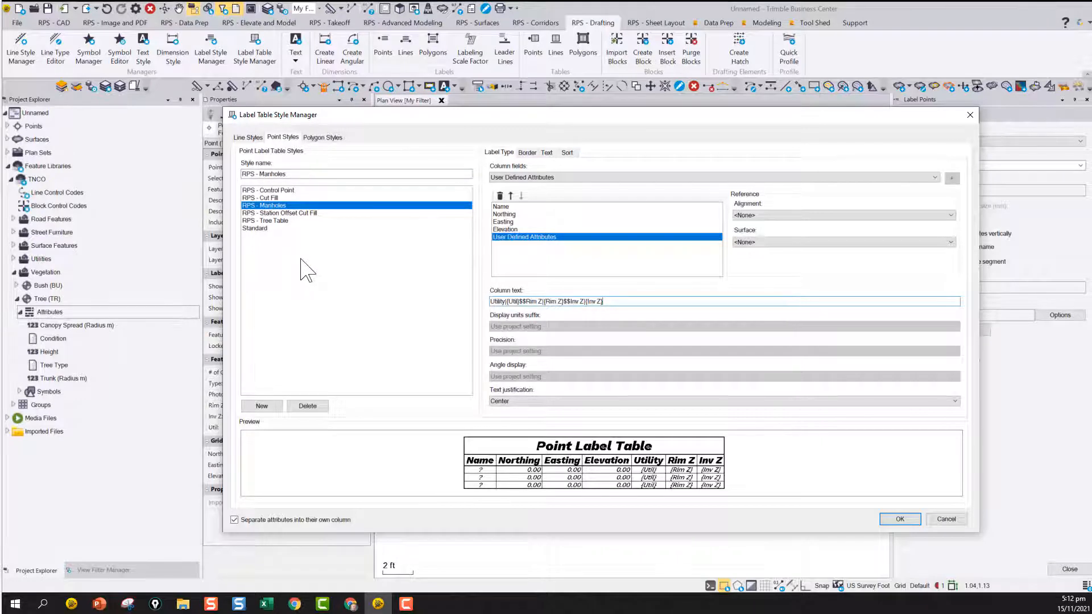
left_click(947, 520)
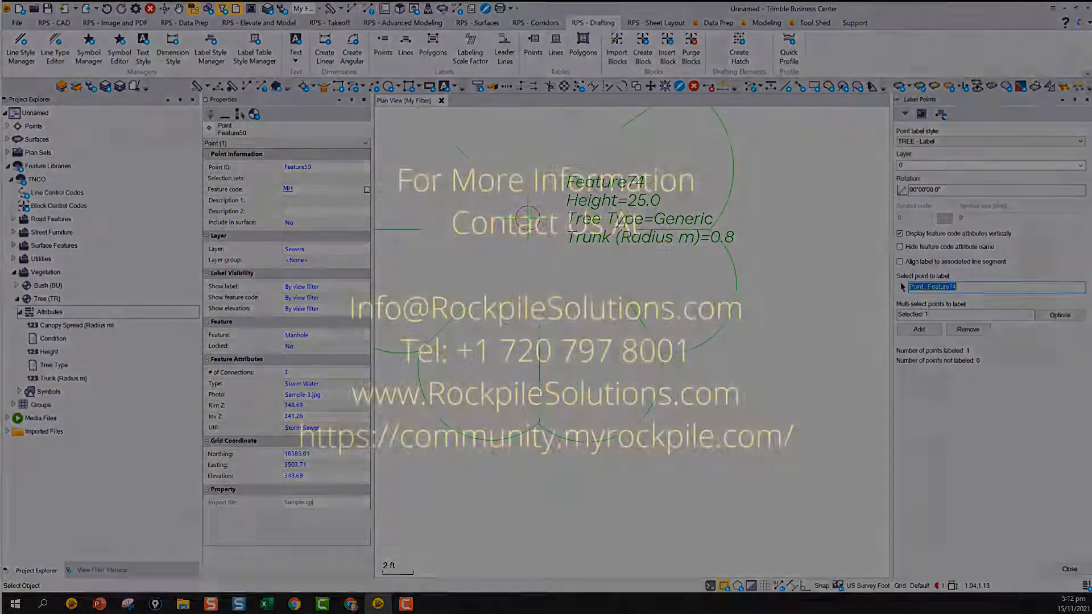